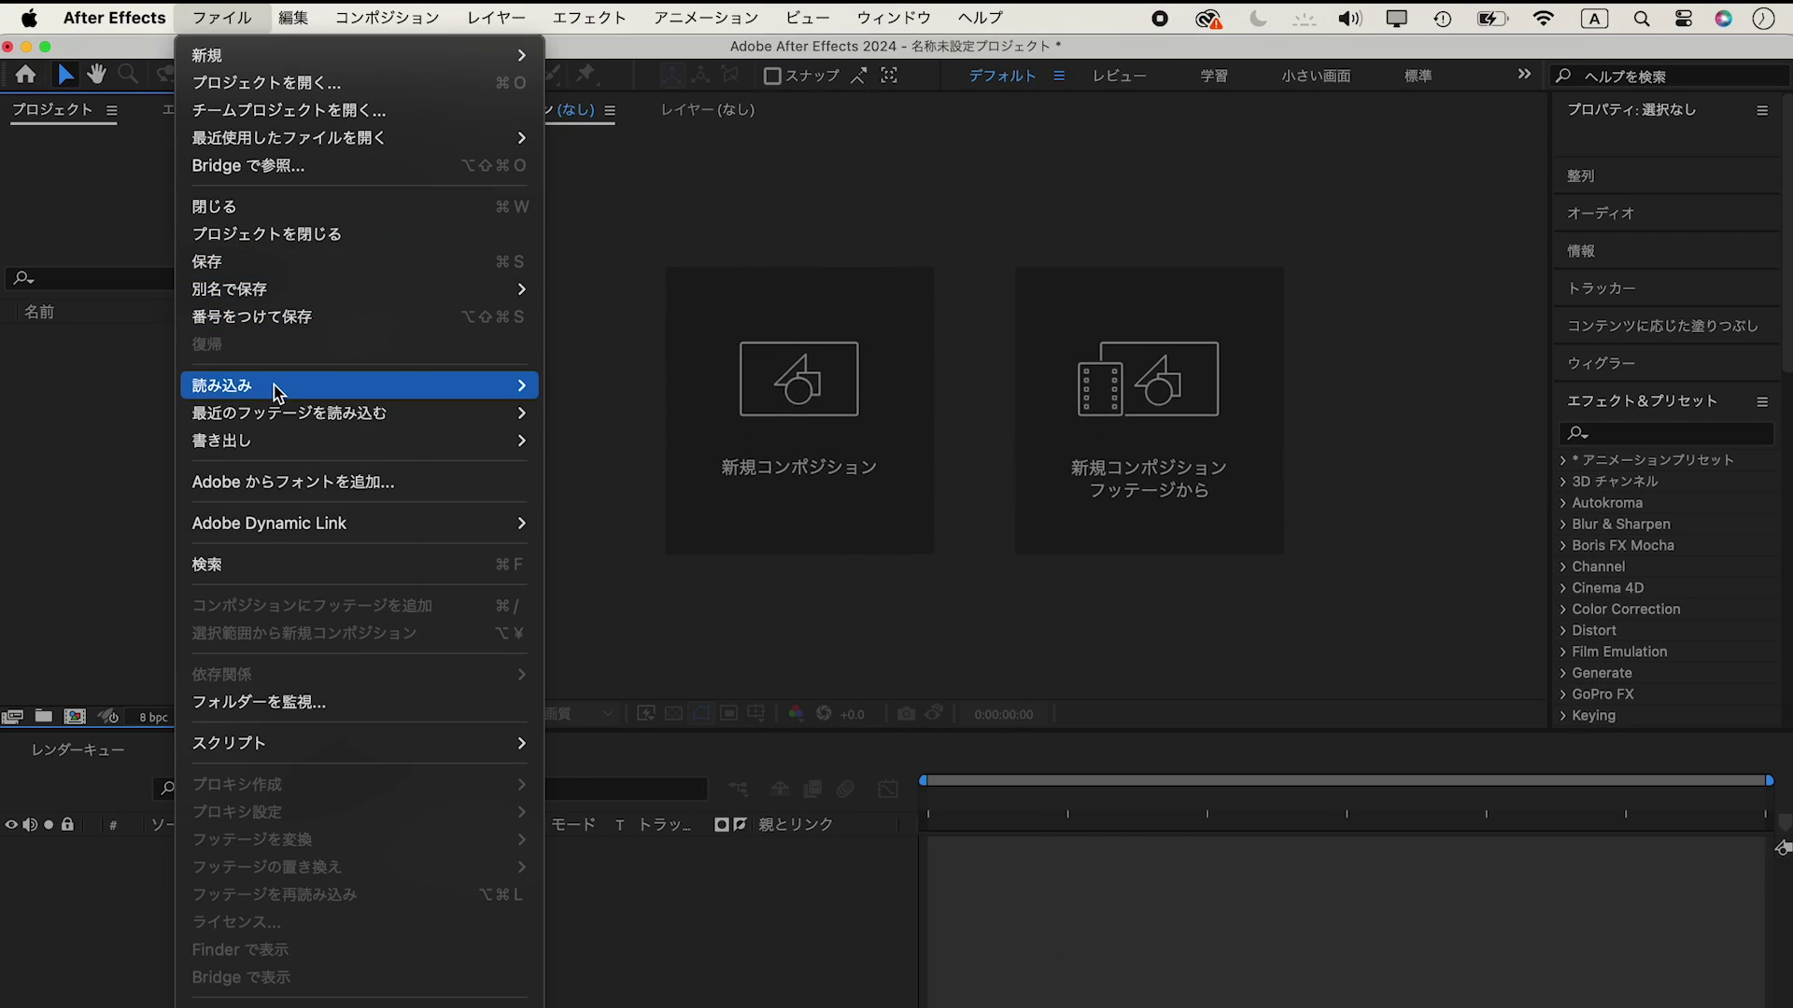
Import the Illustrator file wheel.ai through File > Import > File
{"action": "left_click", "coordinate": [712, 387]}
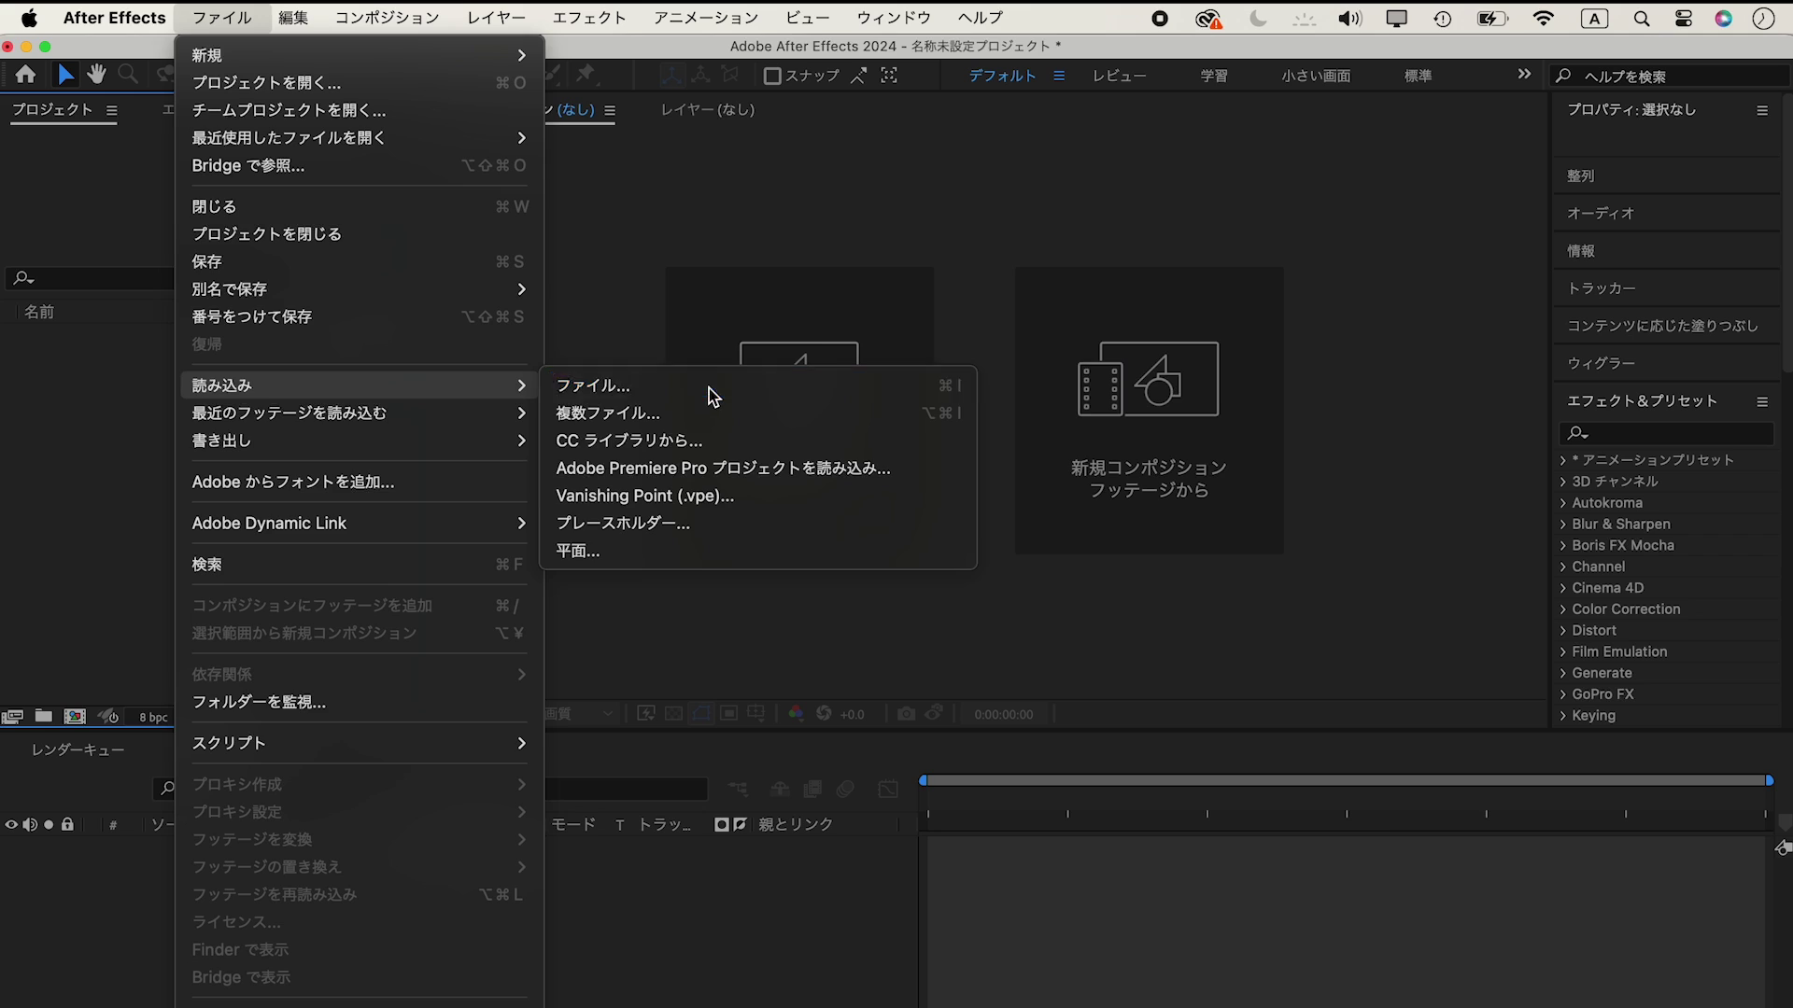
{"action": "left_click", "coordinate": [1107, 205]}
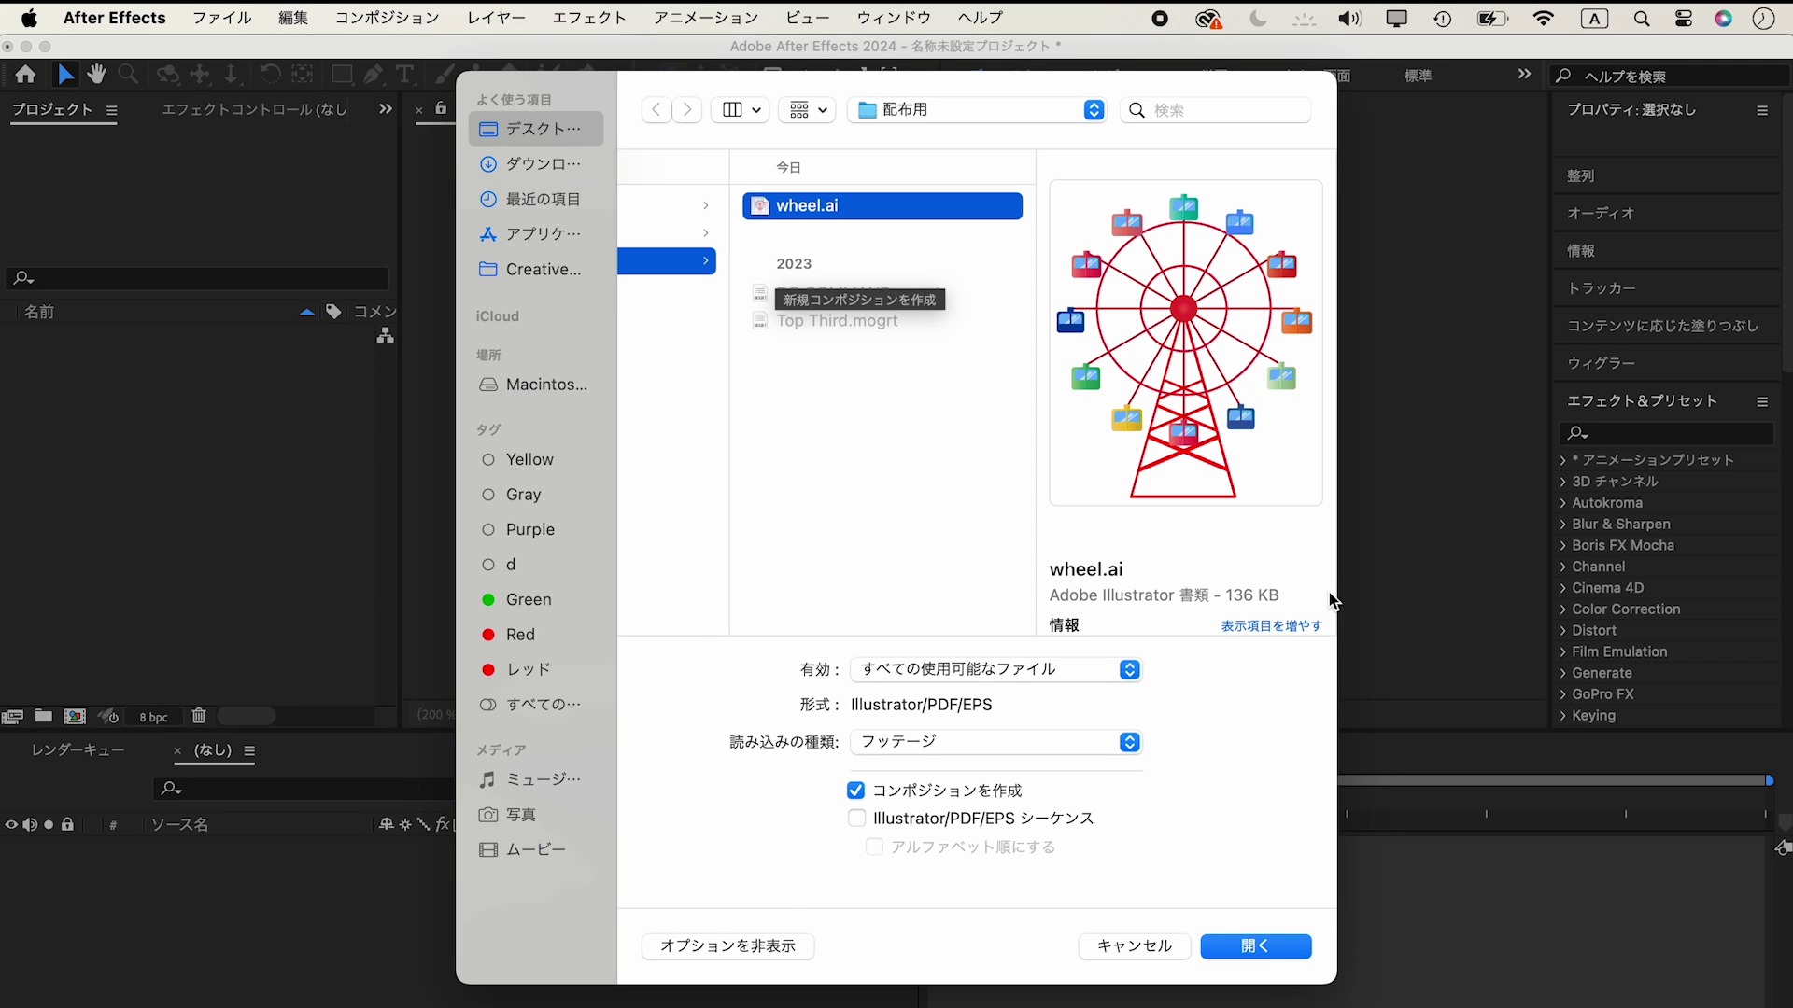
{"action": "left_click", "coordinate": [1290, 957]}
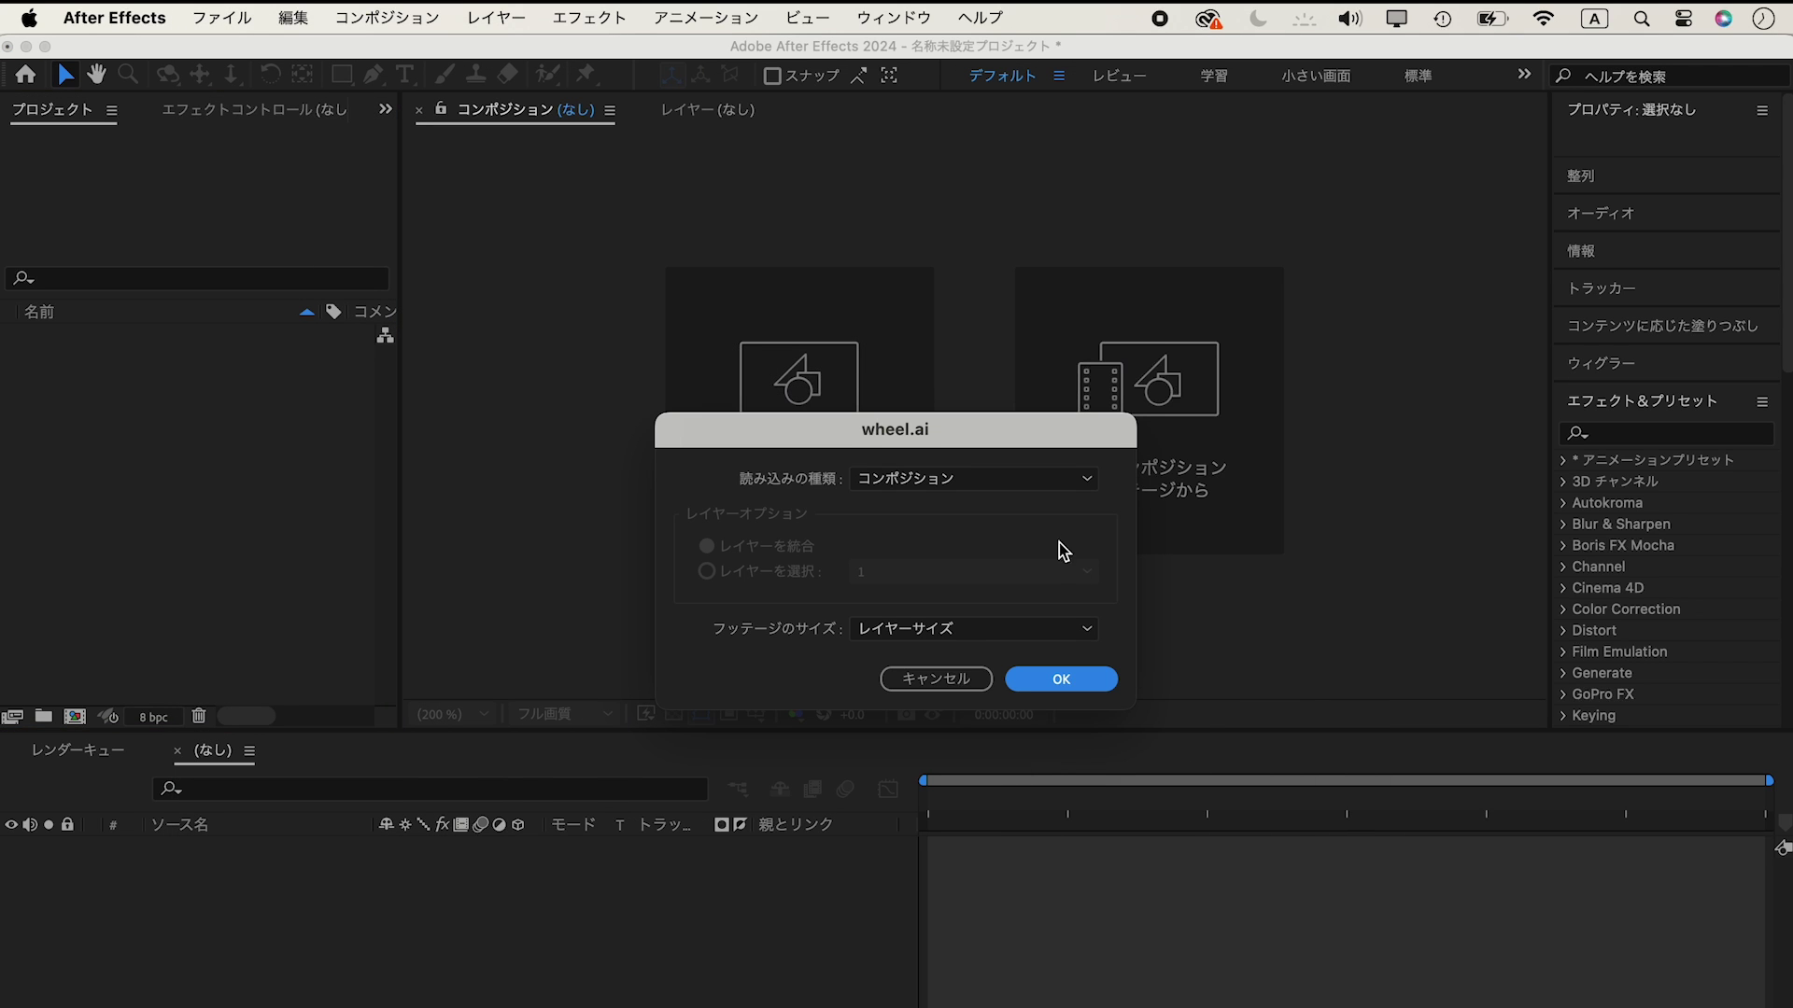
Confirm wheel.ai imports as a composition, open the wheel comp, and solo-check the wheel and Tower layers
{"action": "left_click", "coordinate": [1090, 684]}
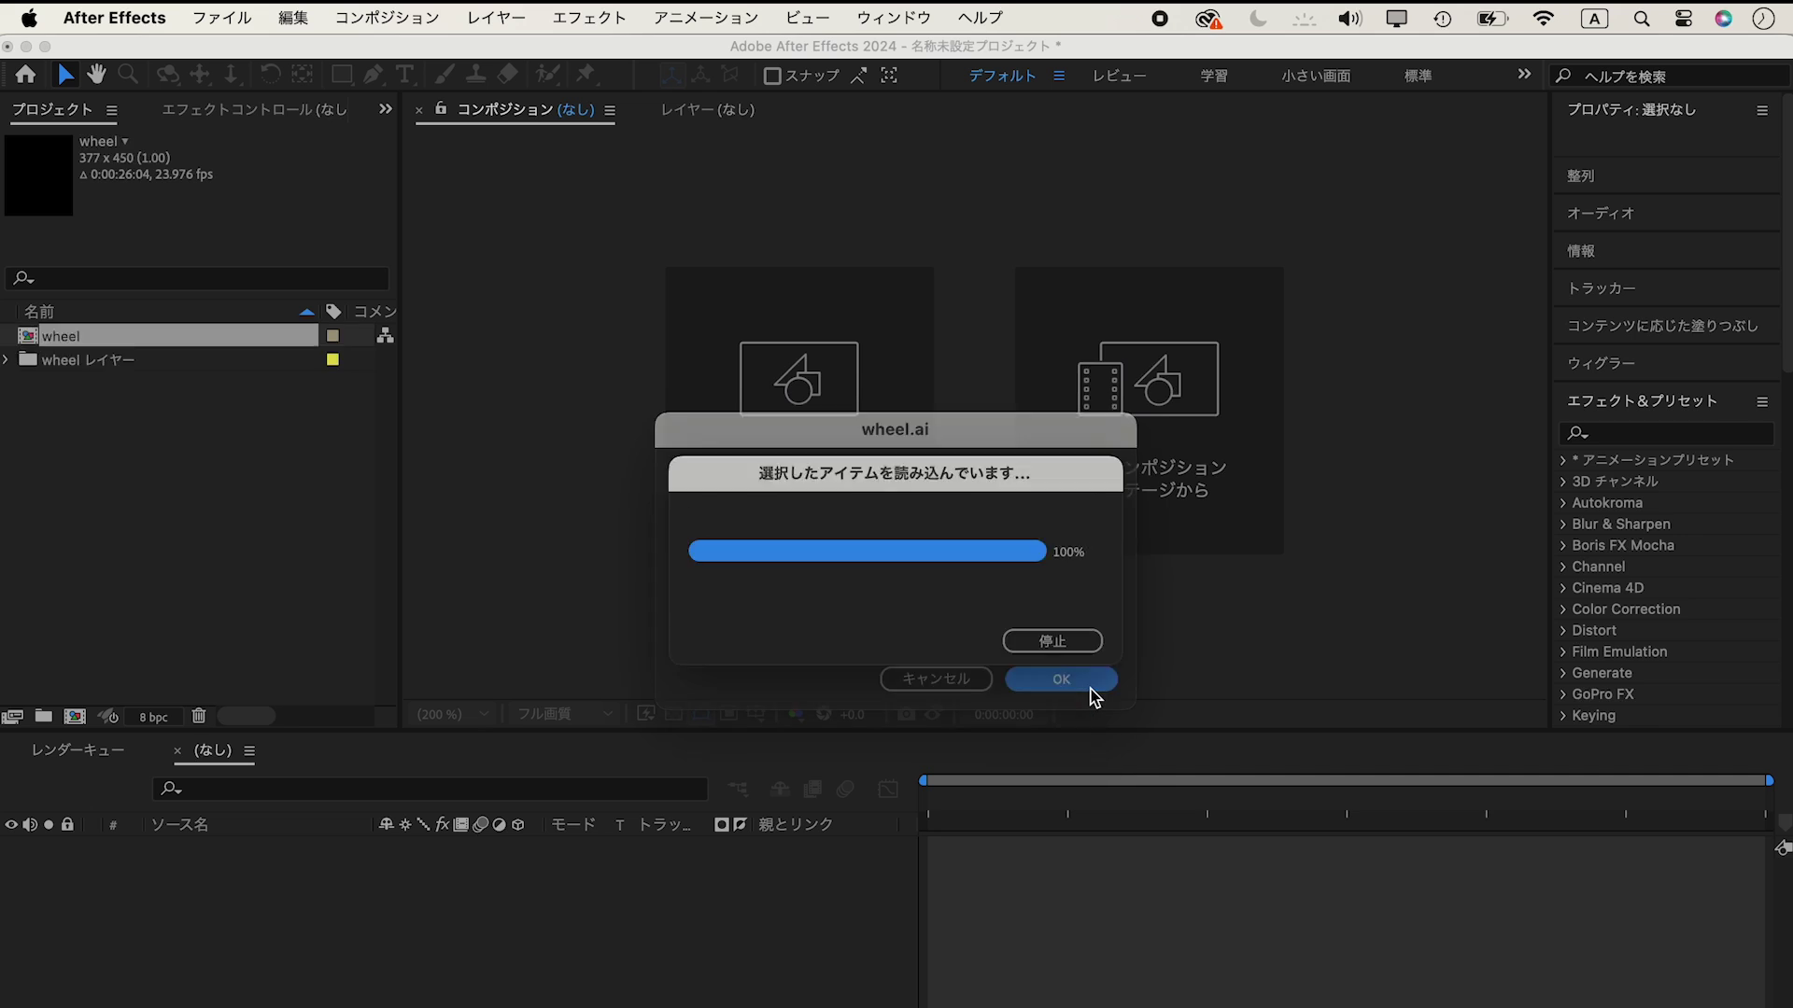
{"action": "double_click", "coordinate": [327, 852]}
{"action": "key", "text": "super+Down"}
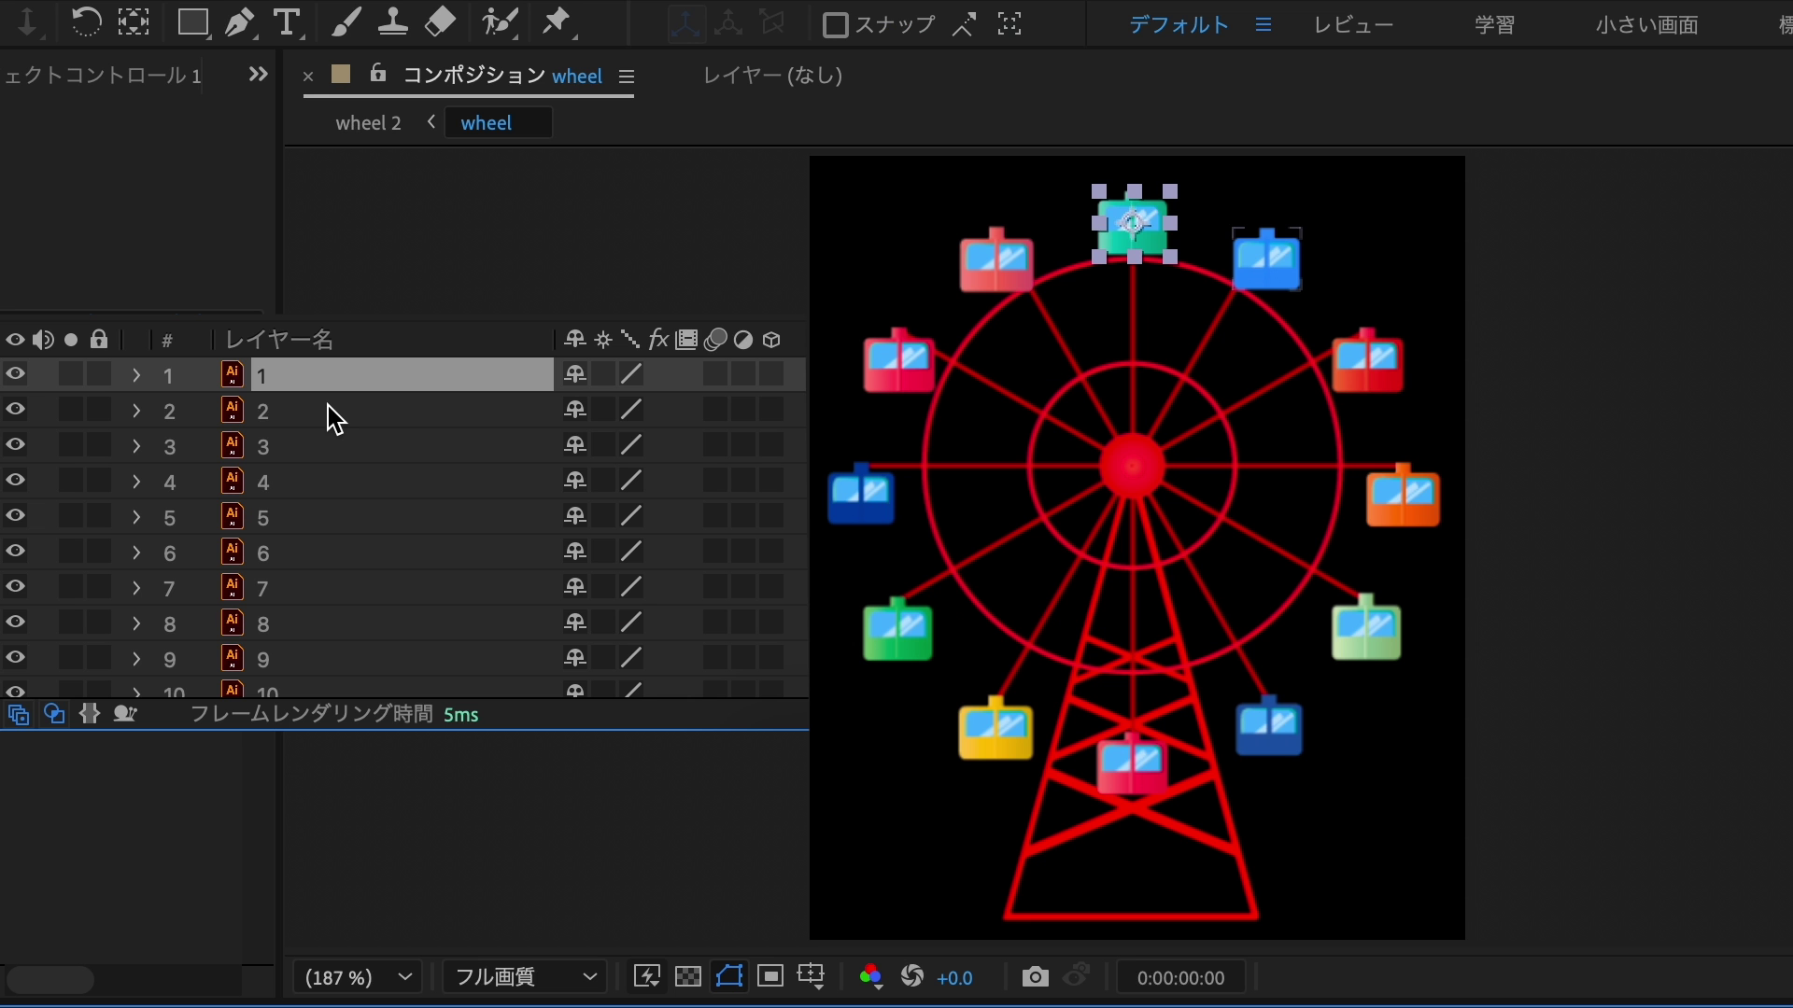
{"action": "key", "text": "super+Down"}
{"action": "key", "text": "super+Down"}
{"action": "key", "text": "super+Down"}
{"action": "key", "text": "super+Down"}
{"action": "key", "text": "super+Down"}
{"action": "key", "text": "super+Down"}
{"action": "key", "text": "super+Down"}
{"action": "key", "text": "super+Down"}
{"action": "key", "text": "super+Down"}
{"action": "key", "text": "super+Down"}
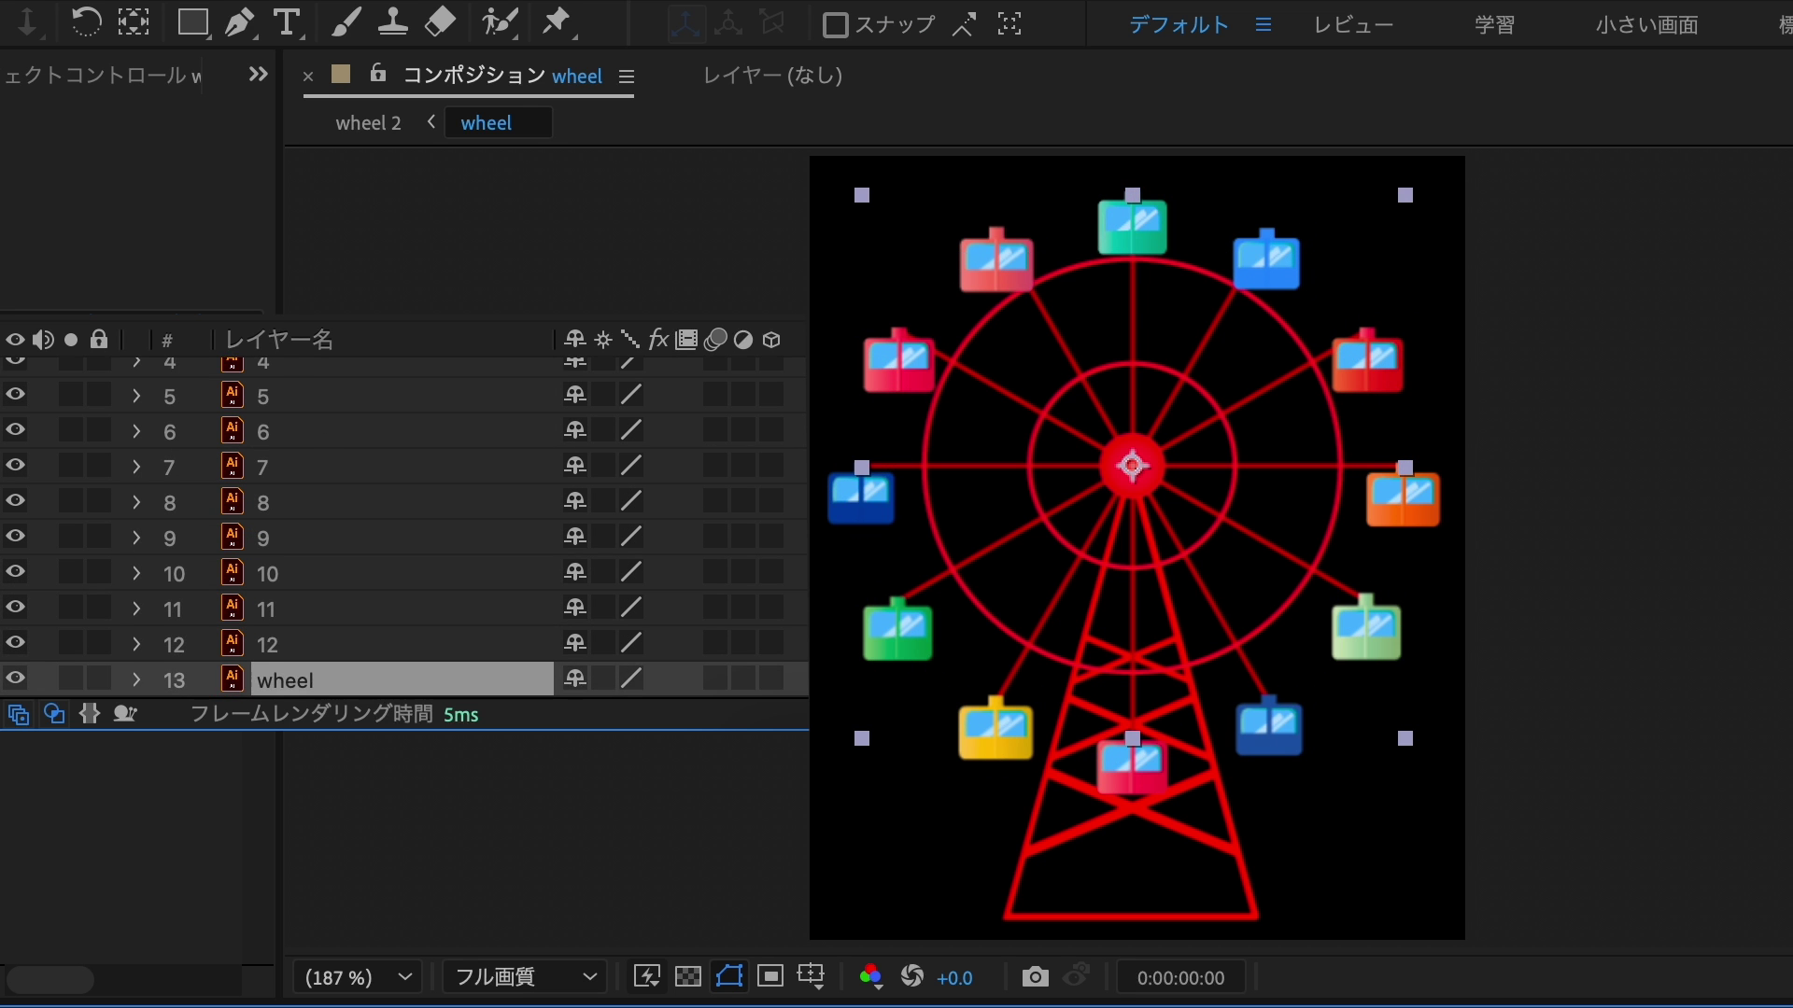
{"action": "scroll", "coordinate": [494, 504], "scroll_direction": "down", "scroll_amount": 1}
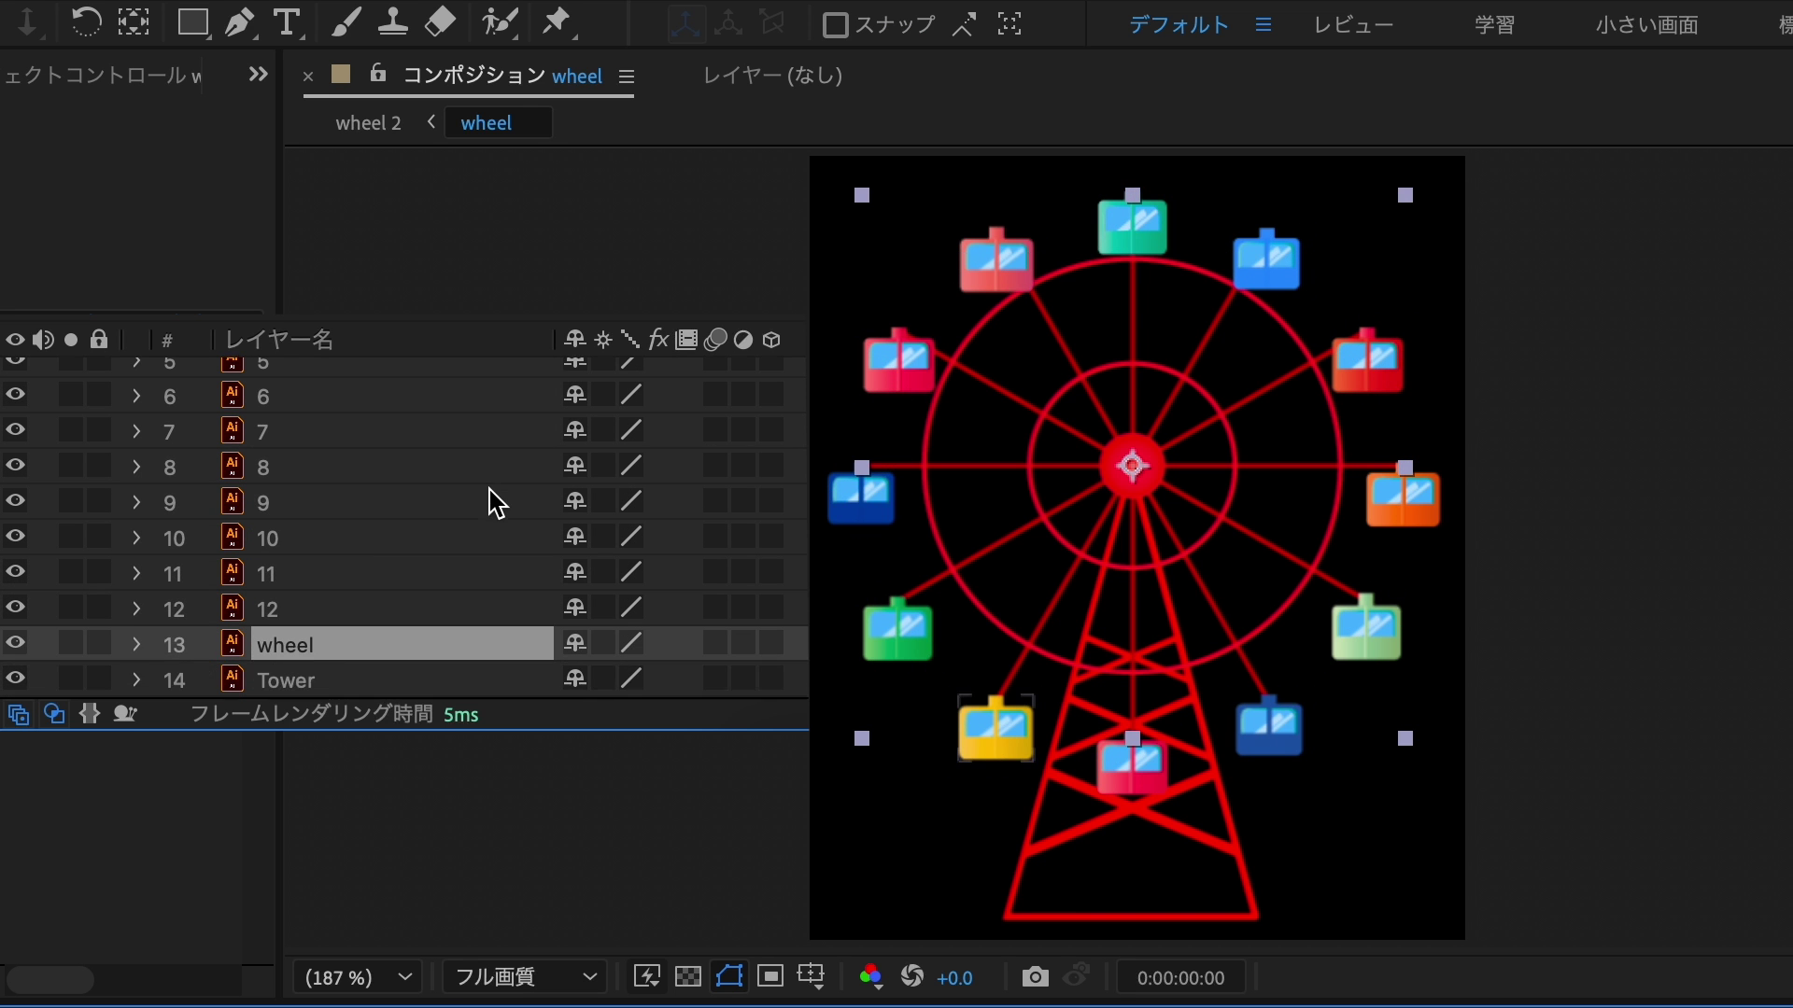
{"action": "left_click", "coordinate": [70, 644]}
{"action": "left_click", "coordinate": [70, 644]}
{"action": "left_click", "coordinate": [70, 679]}
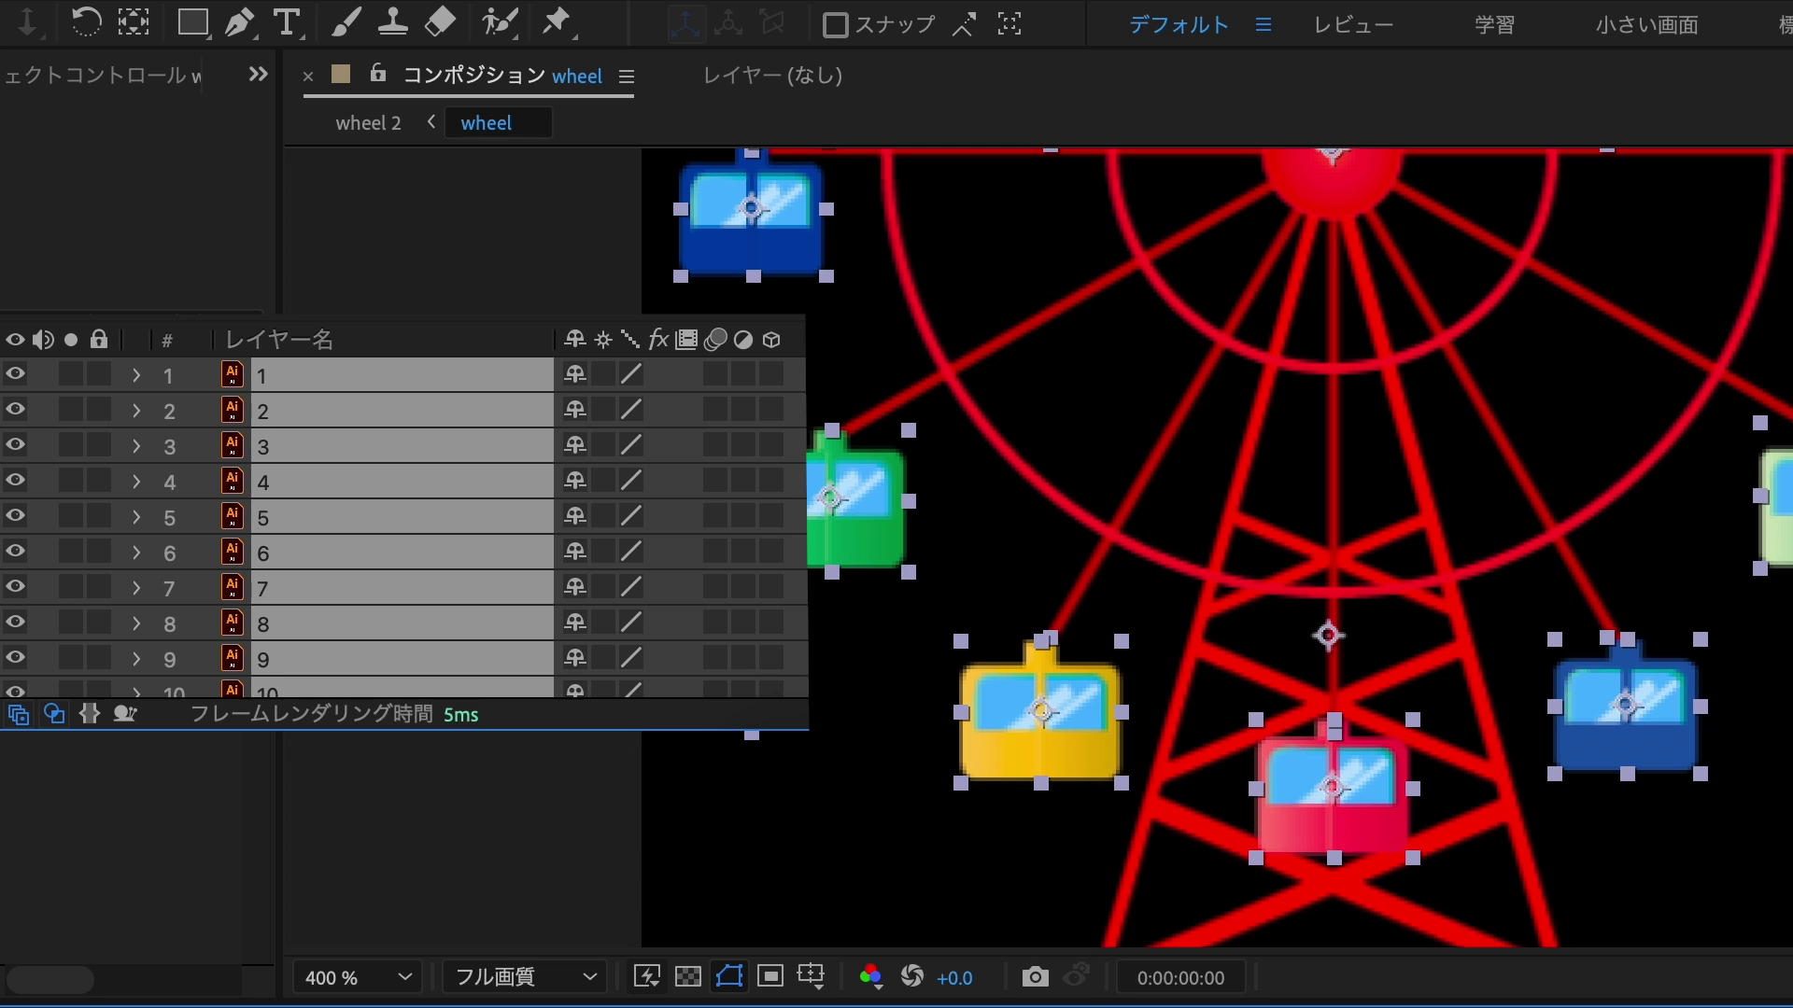
Turn on Continuously Rasterize for gondola layers 1–10
{"action": "left_click", "coordinate": [604, 414]}
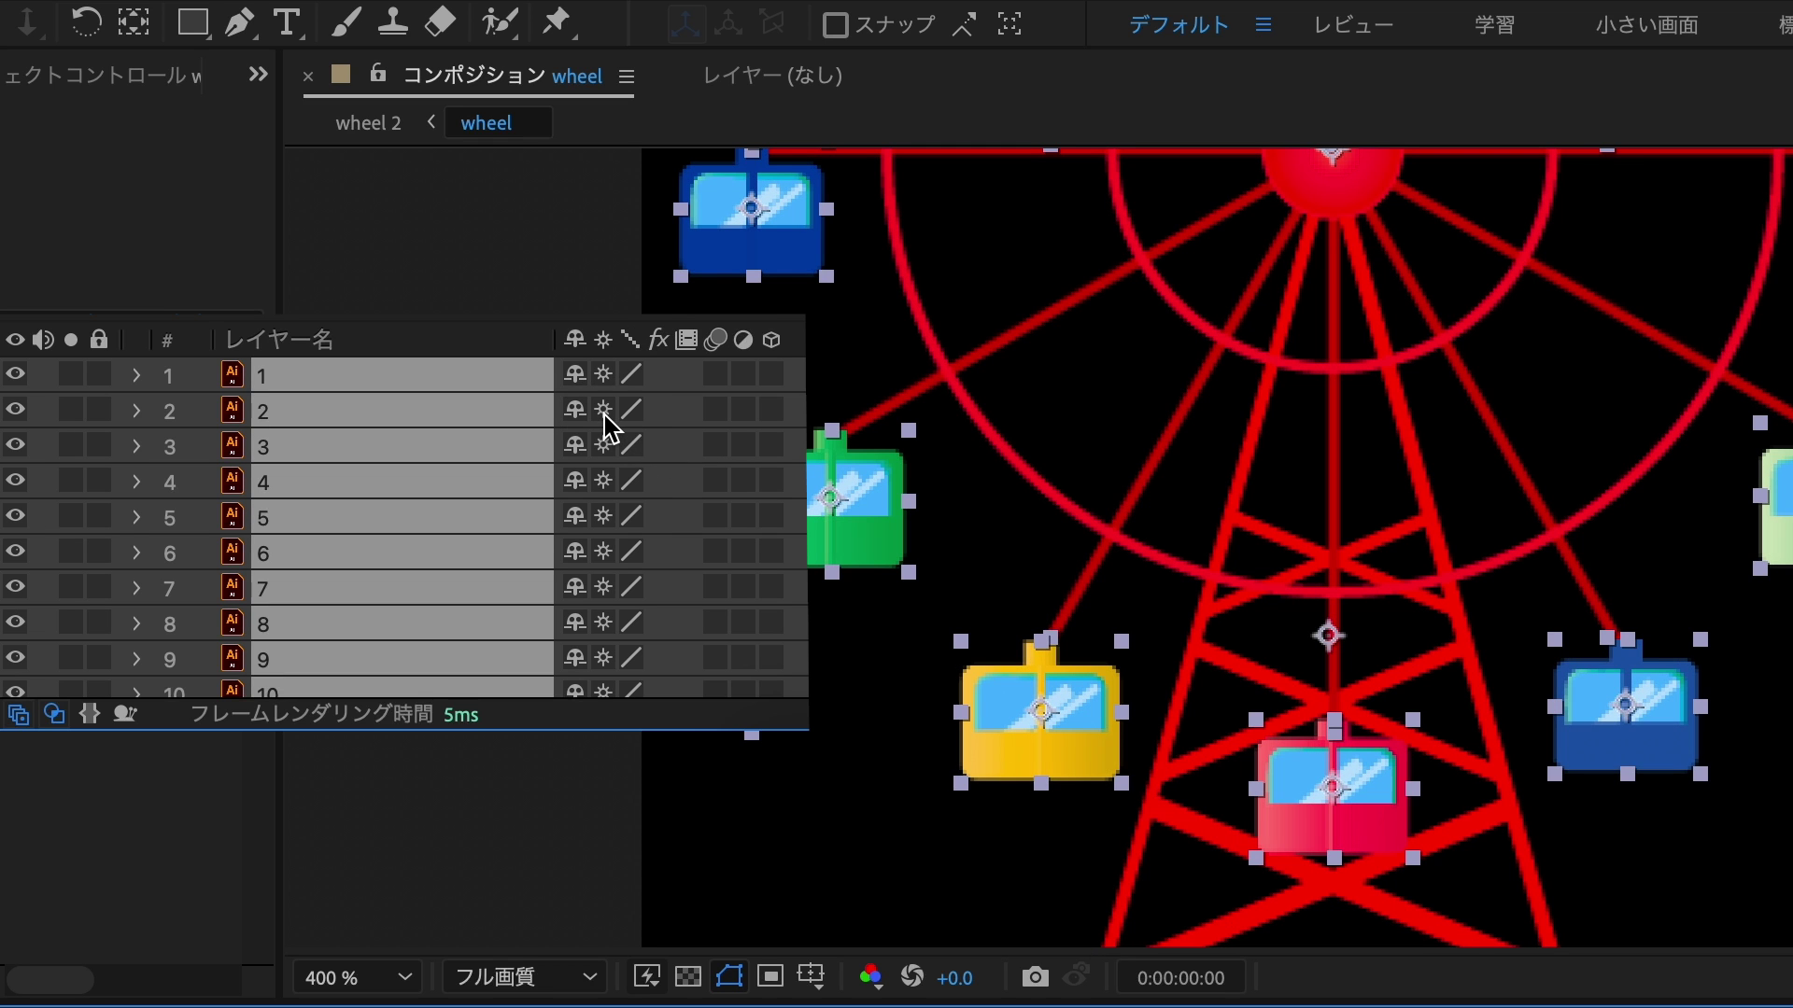
{"action": "left_click", "coordinate": [604, 414]}
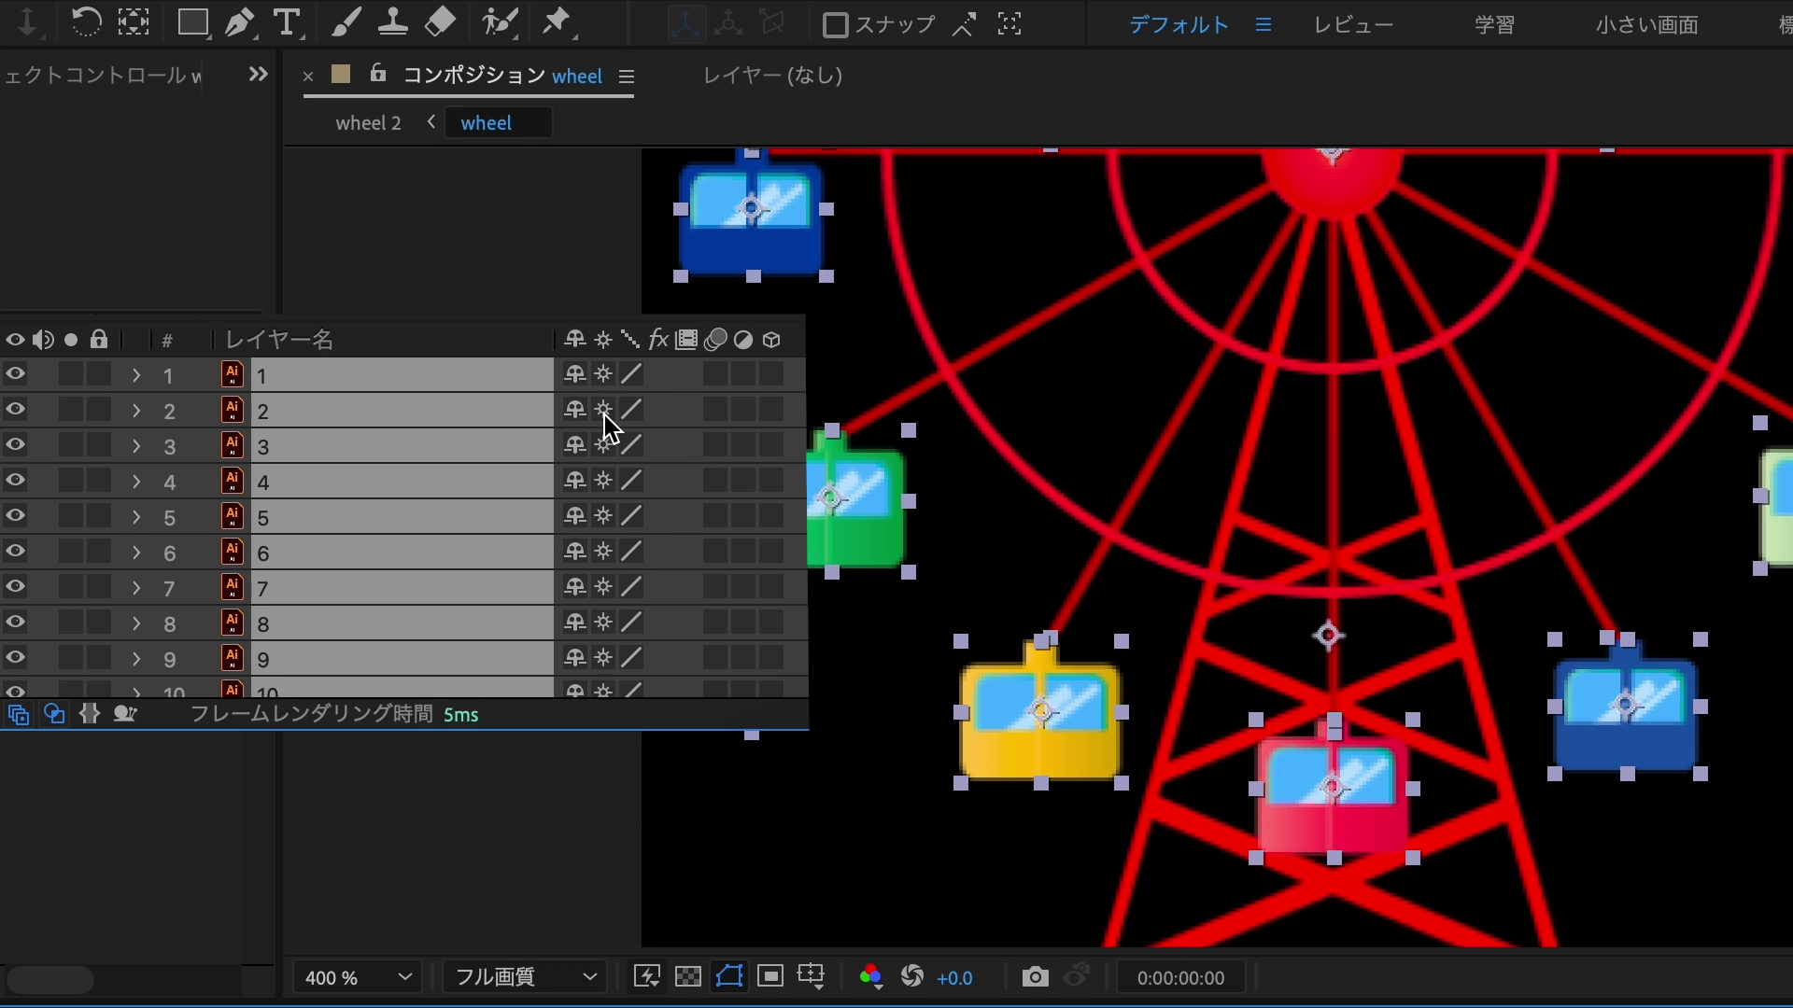
{"action": "left_click", "coordinate": [604, 413]}
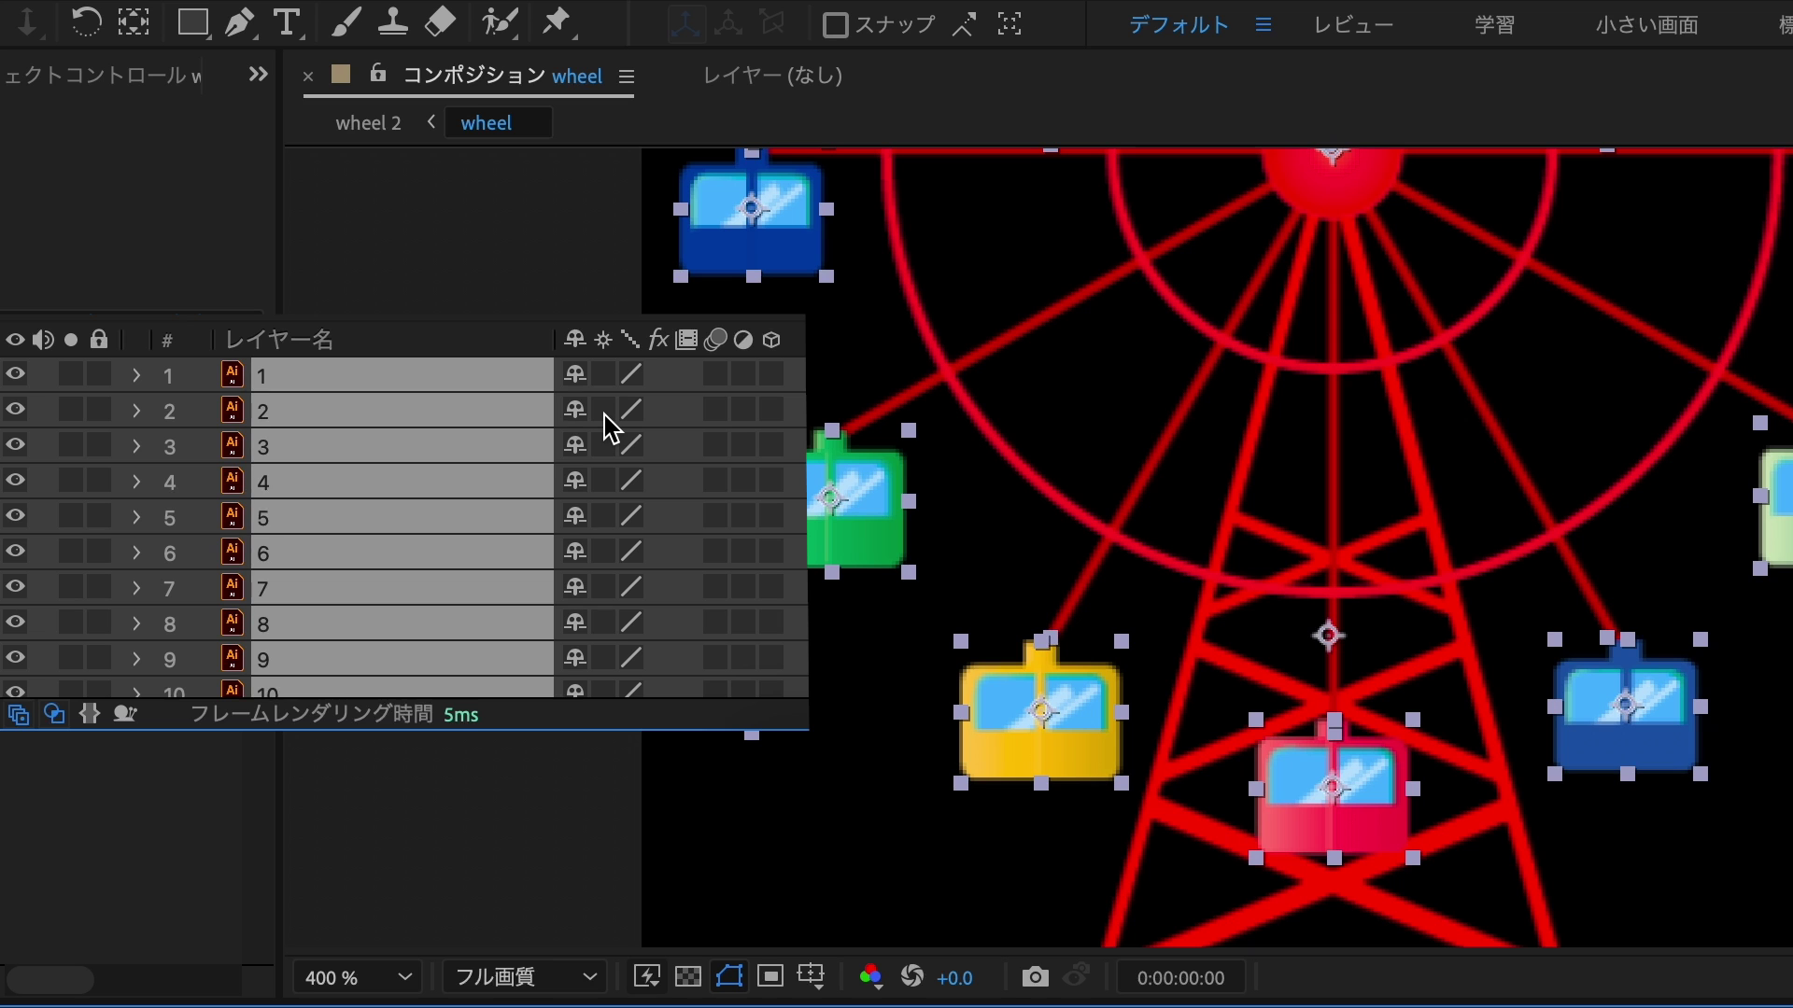
{"action": "left_click", "coordinate": [604, 414]}
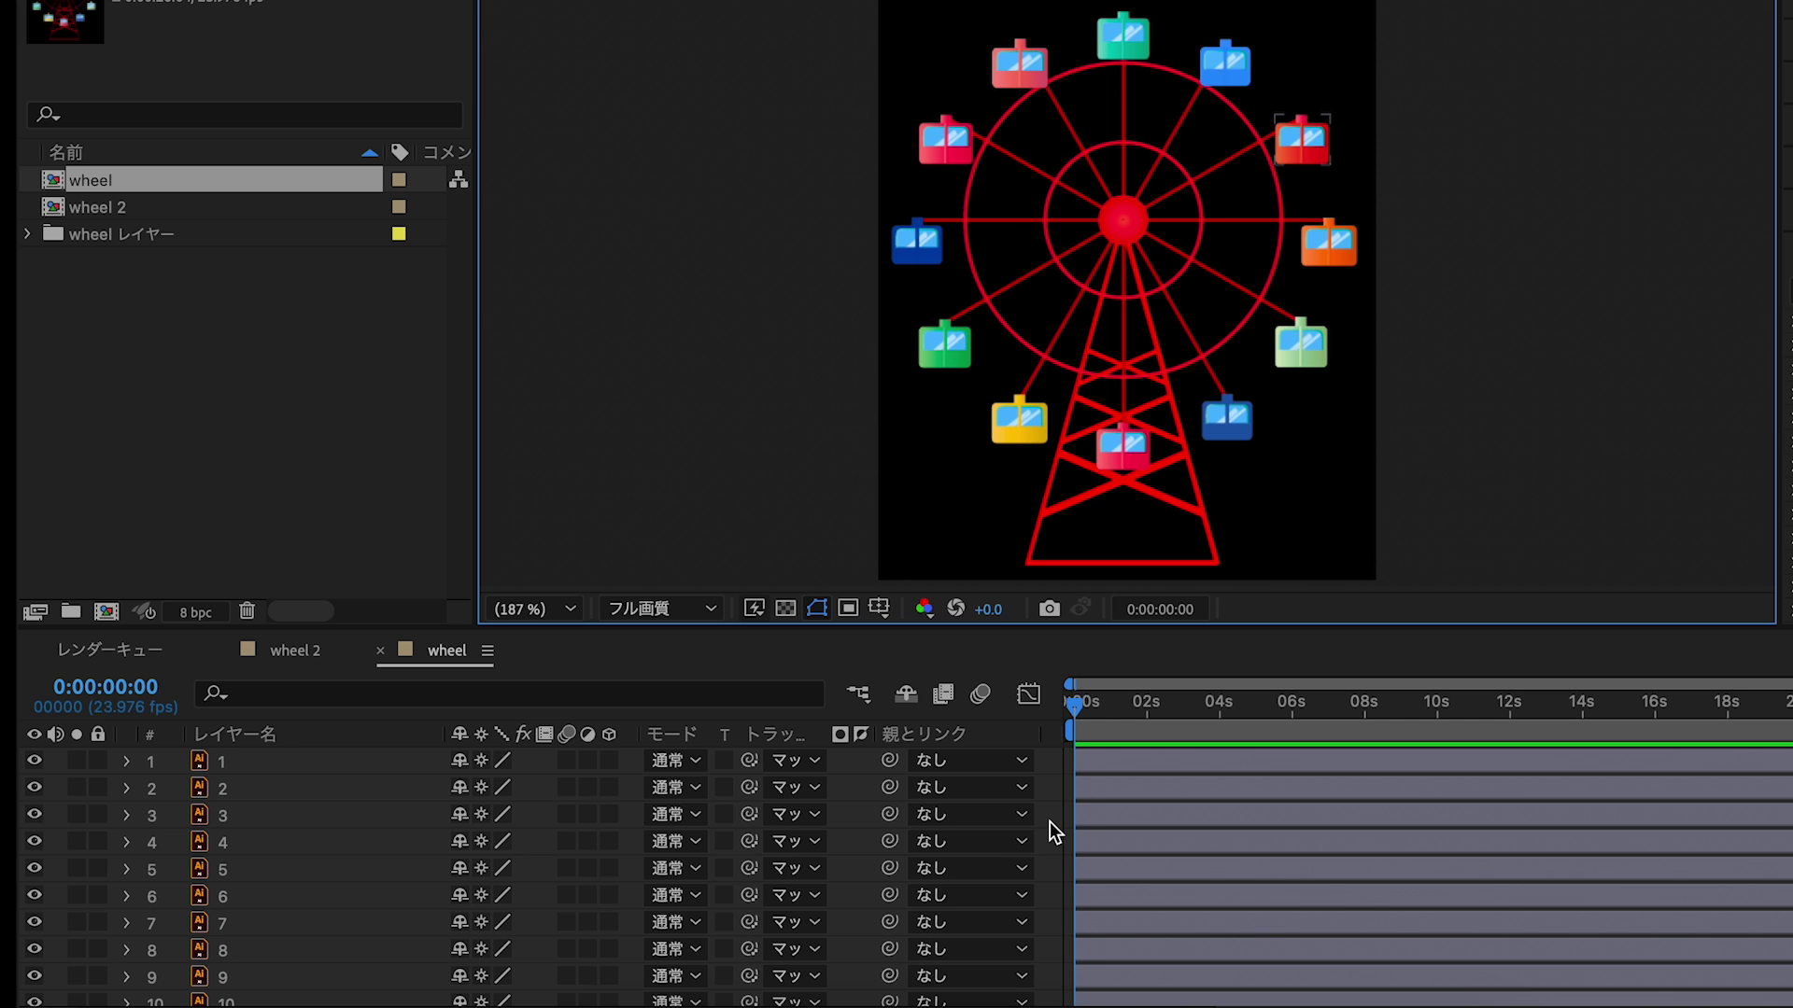
Select gondola layers 1–12 and pick-whip them to parent layer 13 'wheel'
{"action": "left_click", "coordinate": [1049, 821]}
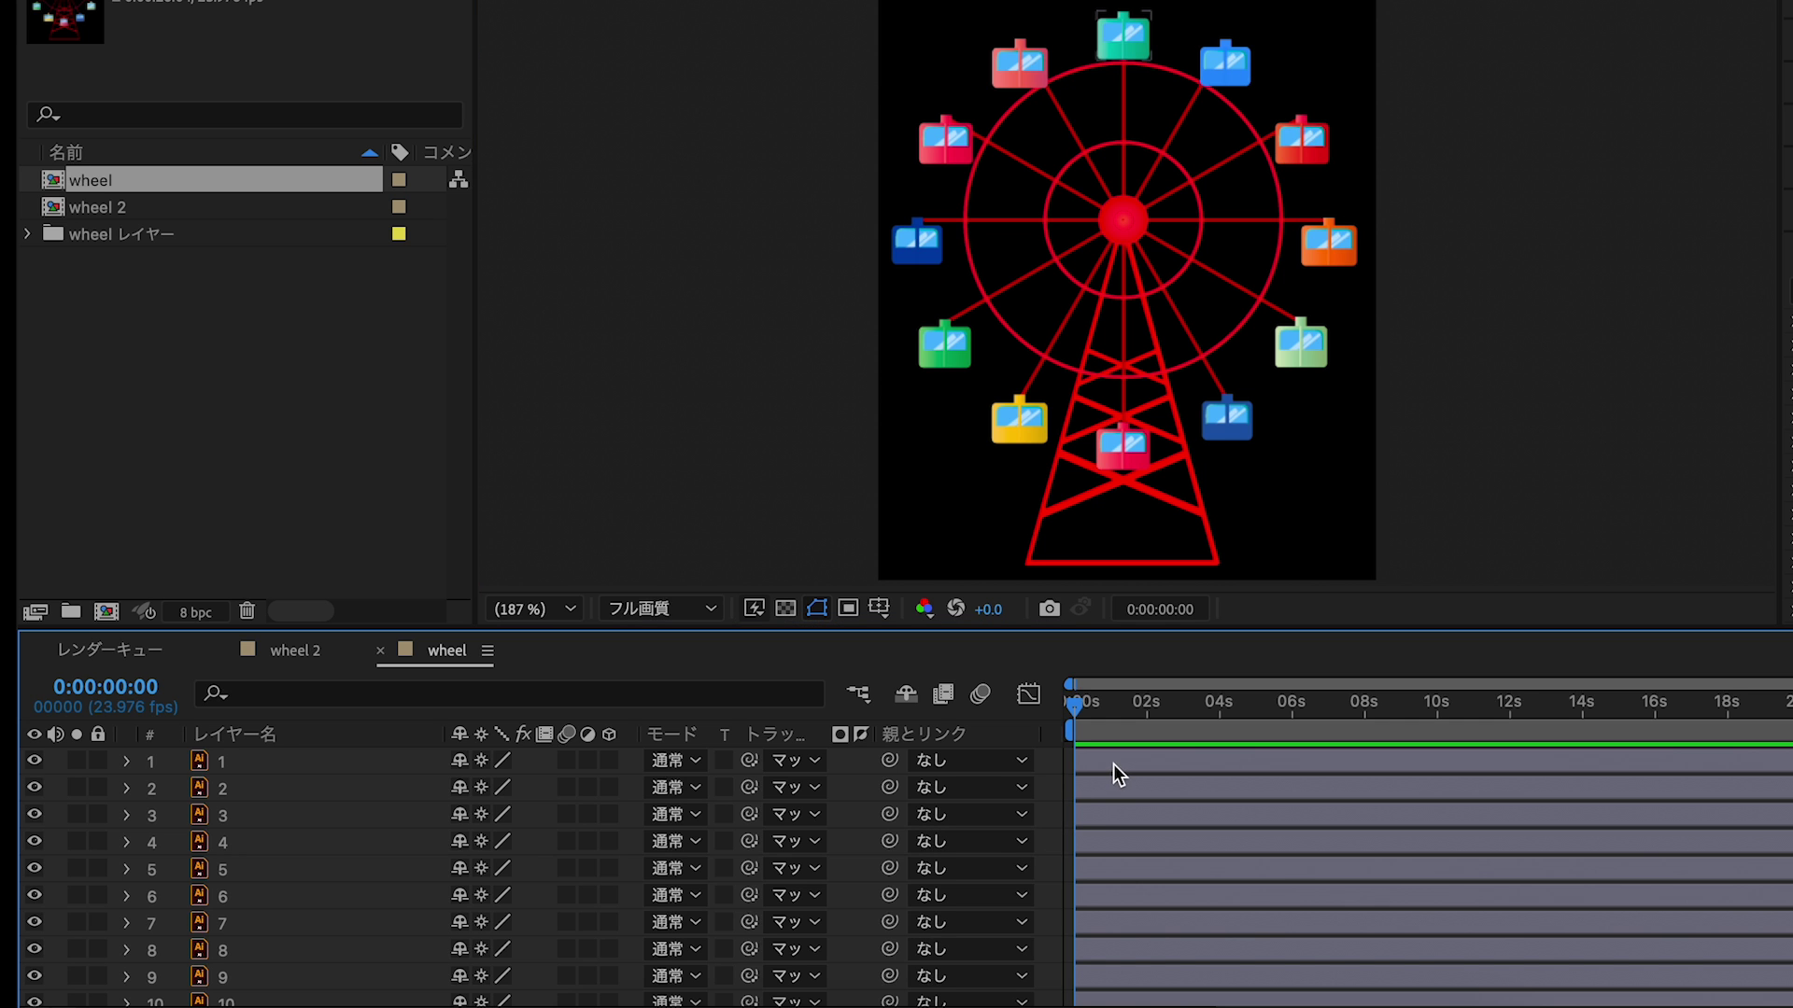
{"action": "left_click", "coordinate": [276, 757]}
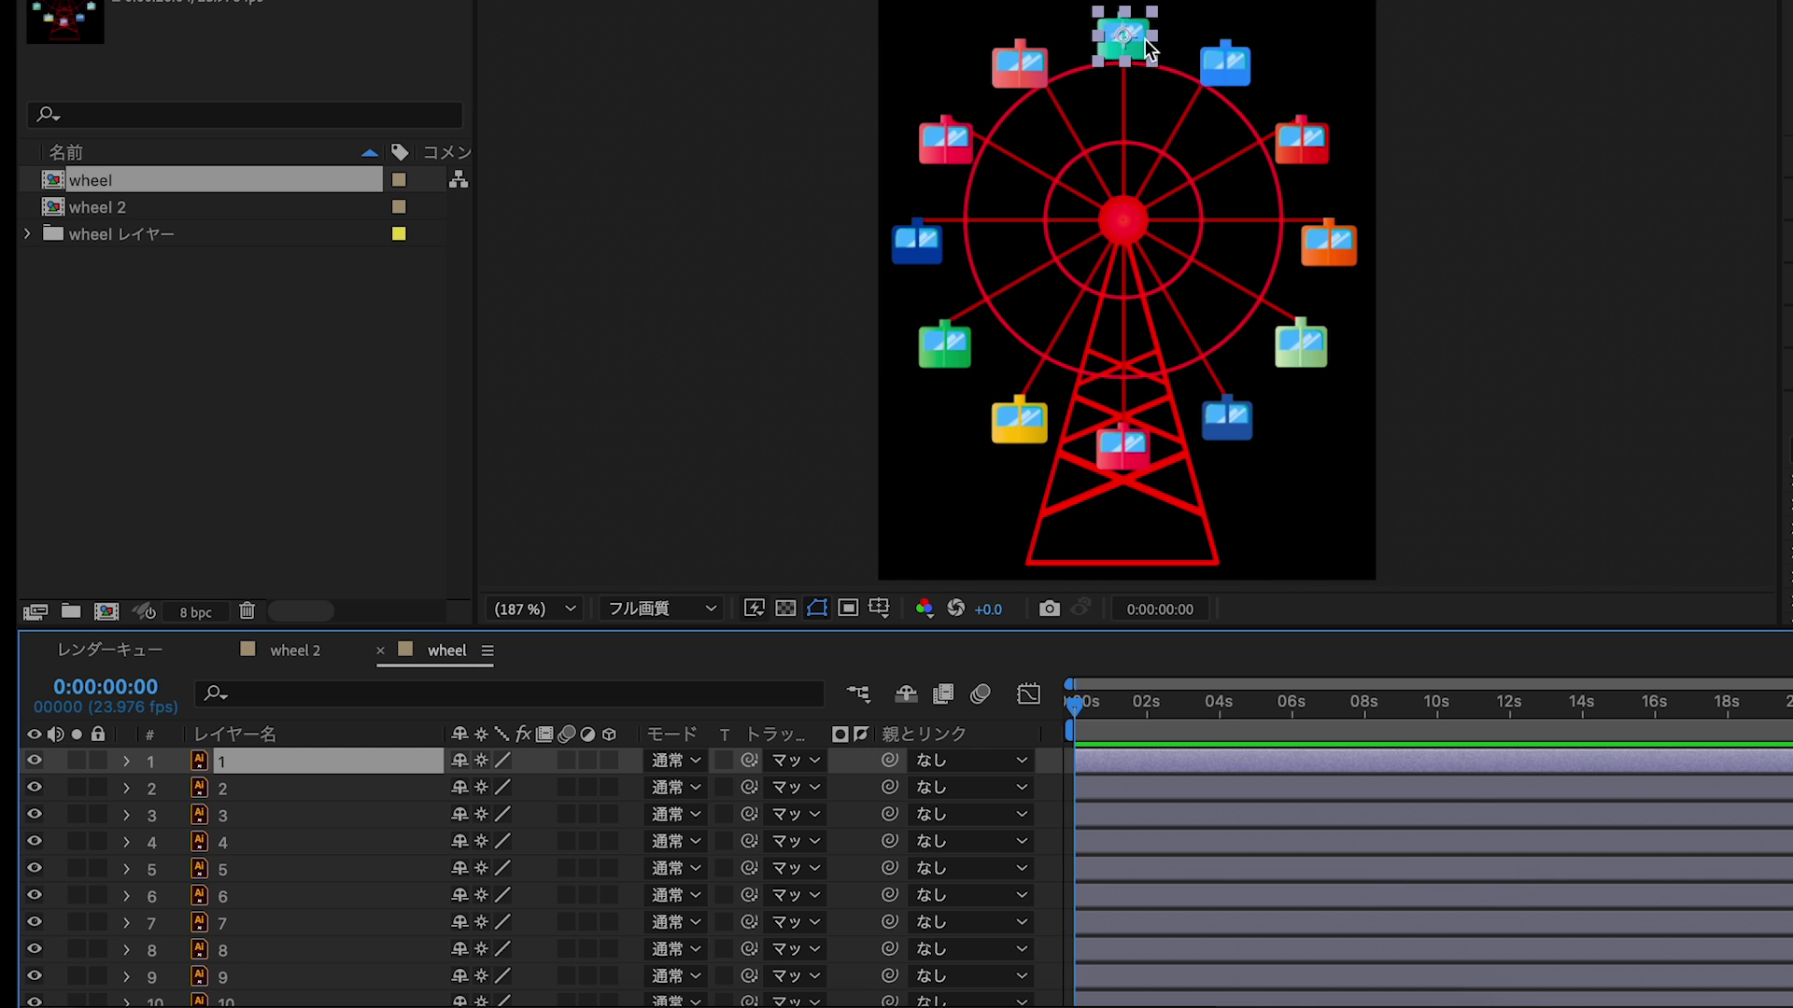
{"action": "scroll", "coordinate": [420, 865], "scroll_direction": "down", "scroll_amount": 3}
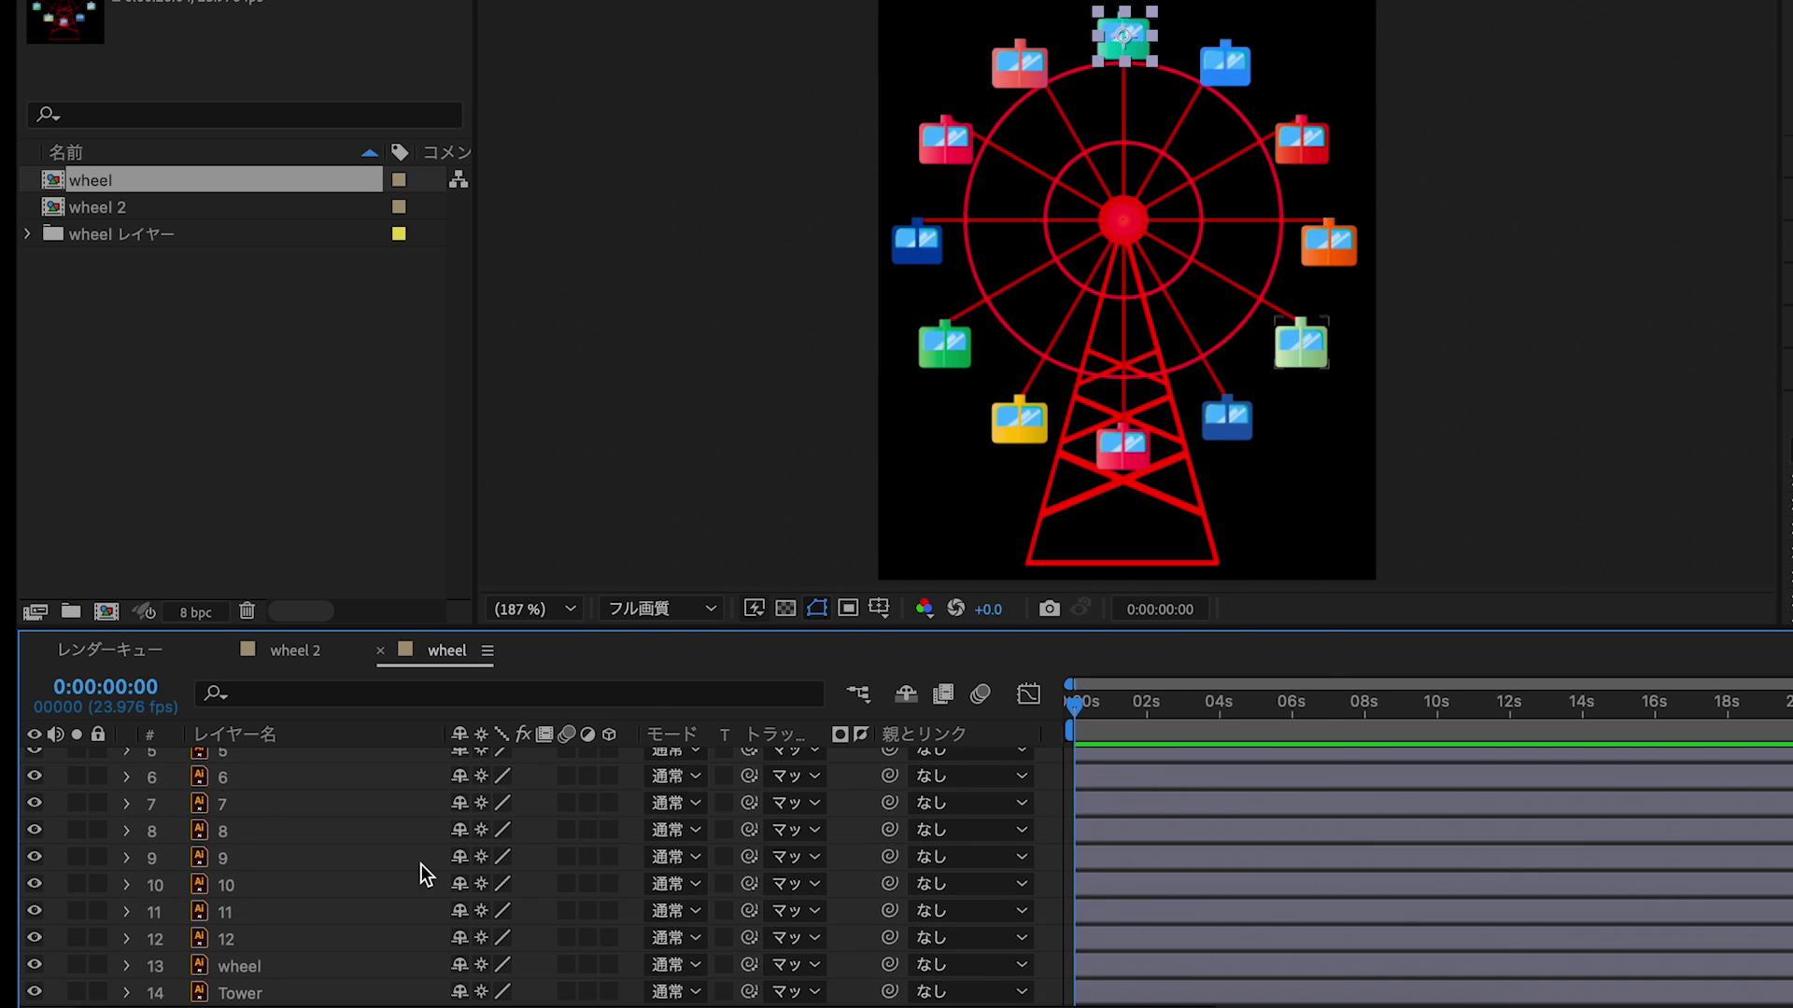
{"action": "left_click", "coordinate": [425, 938], "text": "shift"}
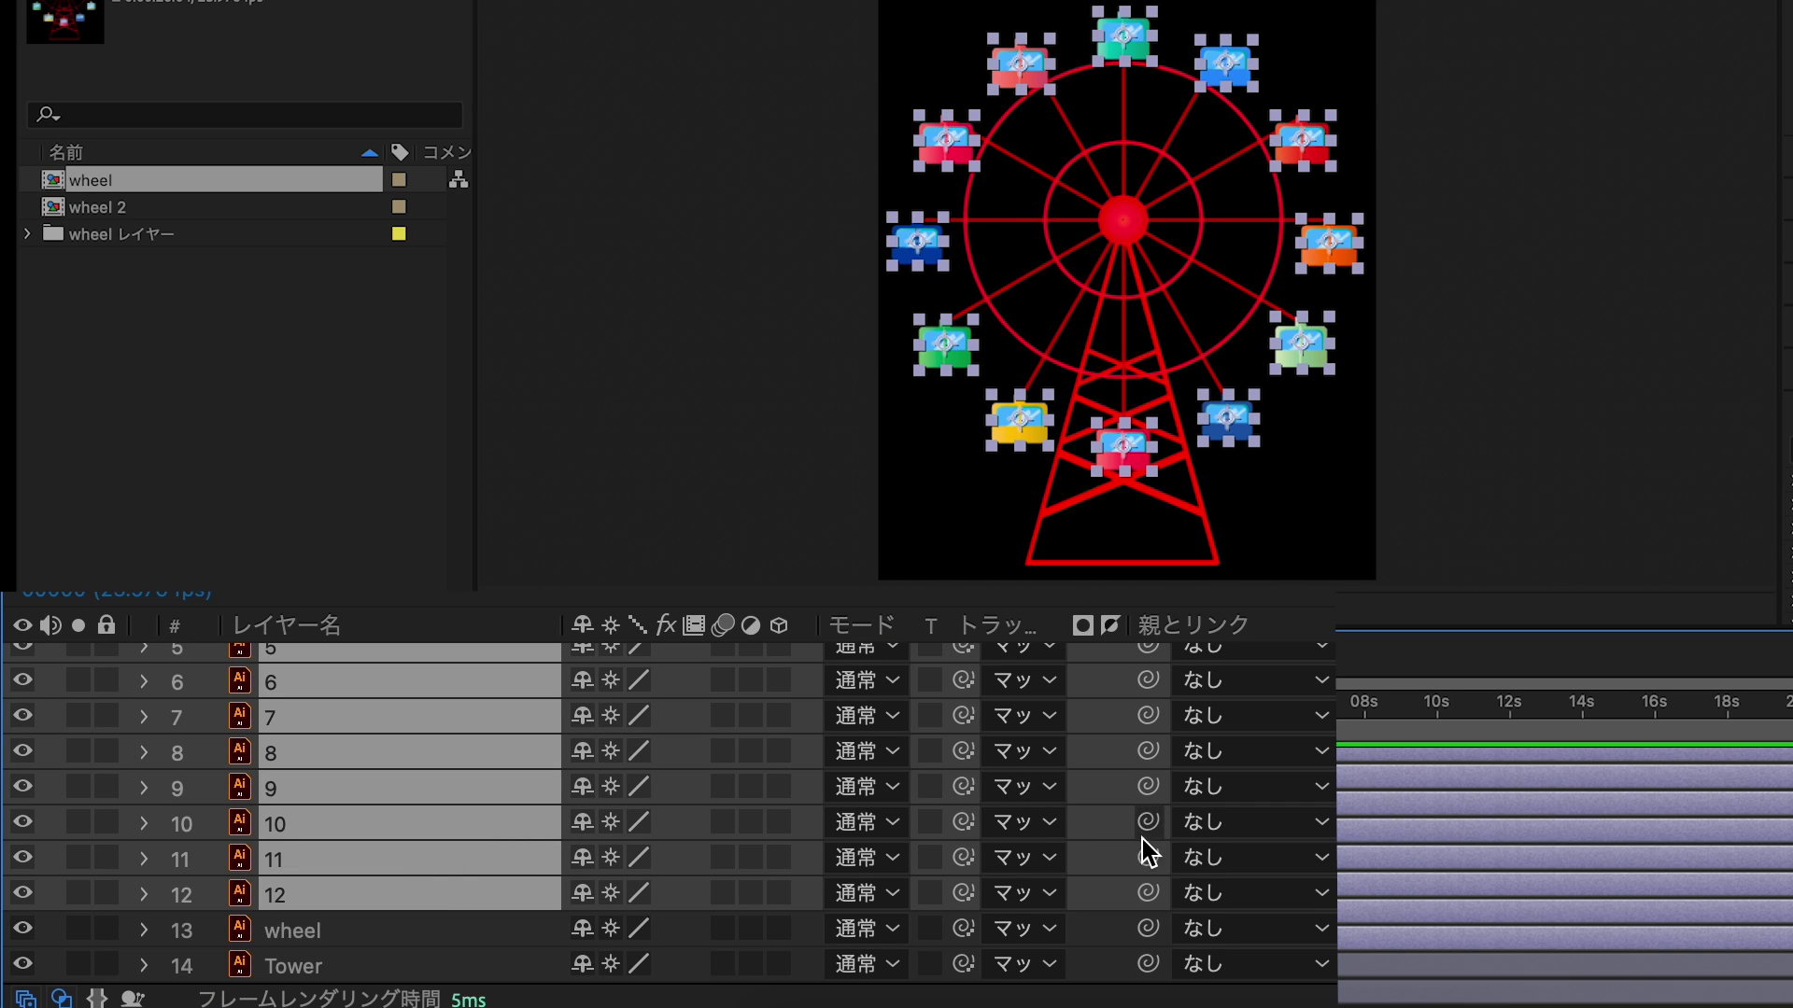
{"action": "left_click_drag", "start_coordinate": [1148, 857], "coordinate": [429, 931]}
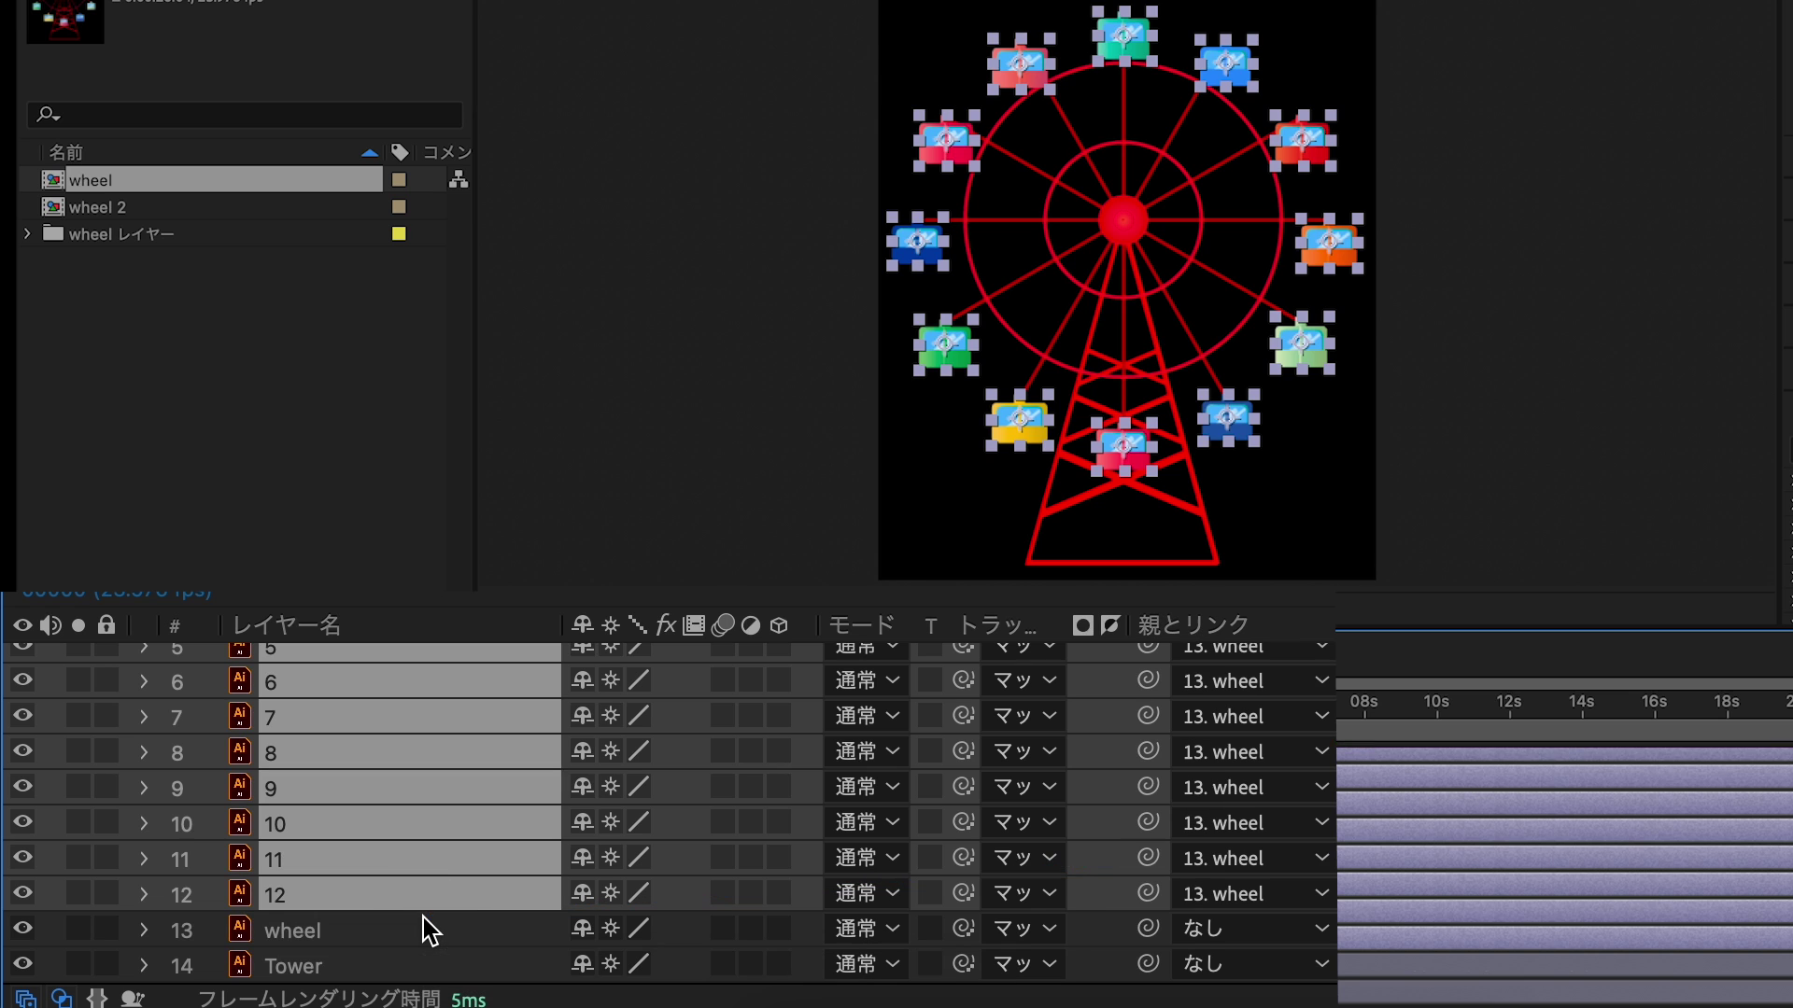
{"action": "left_click", "coordinate": [429, 930]}
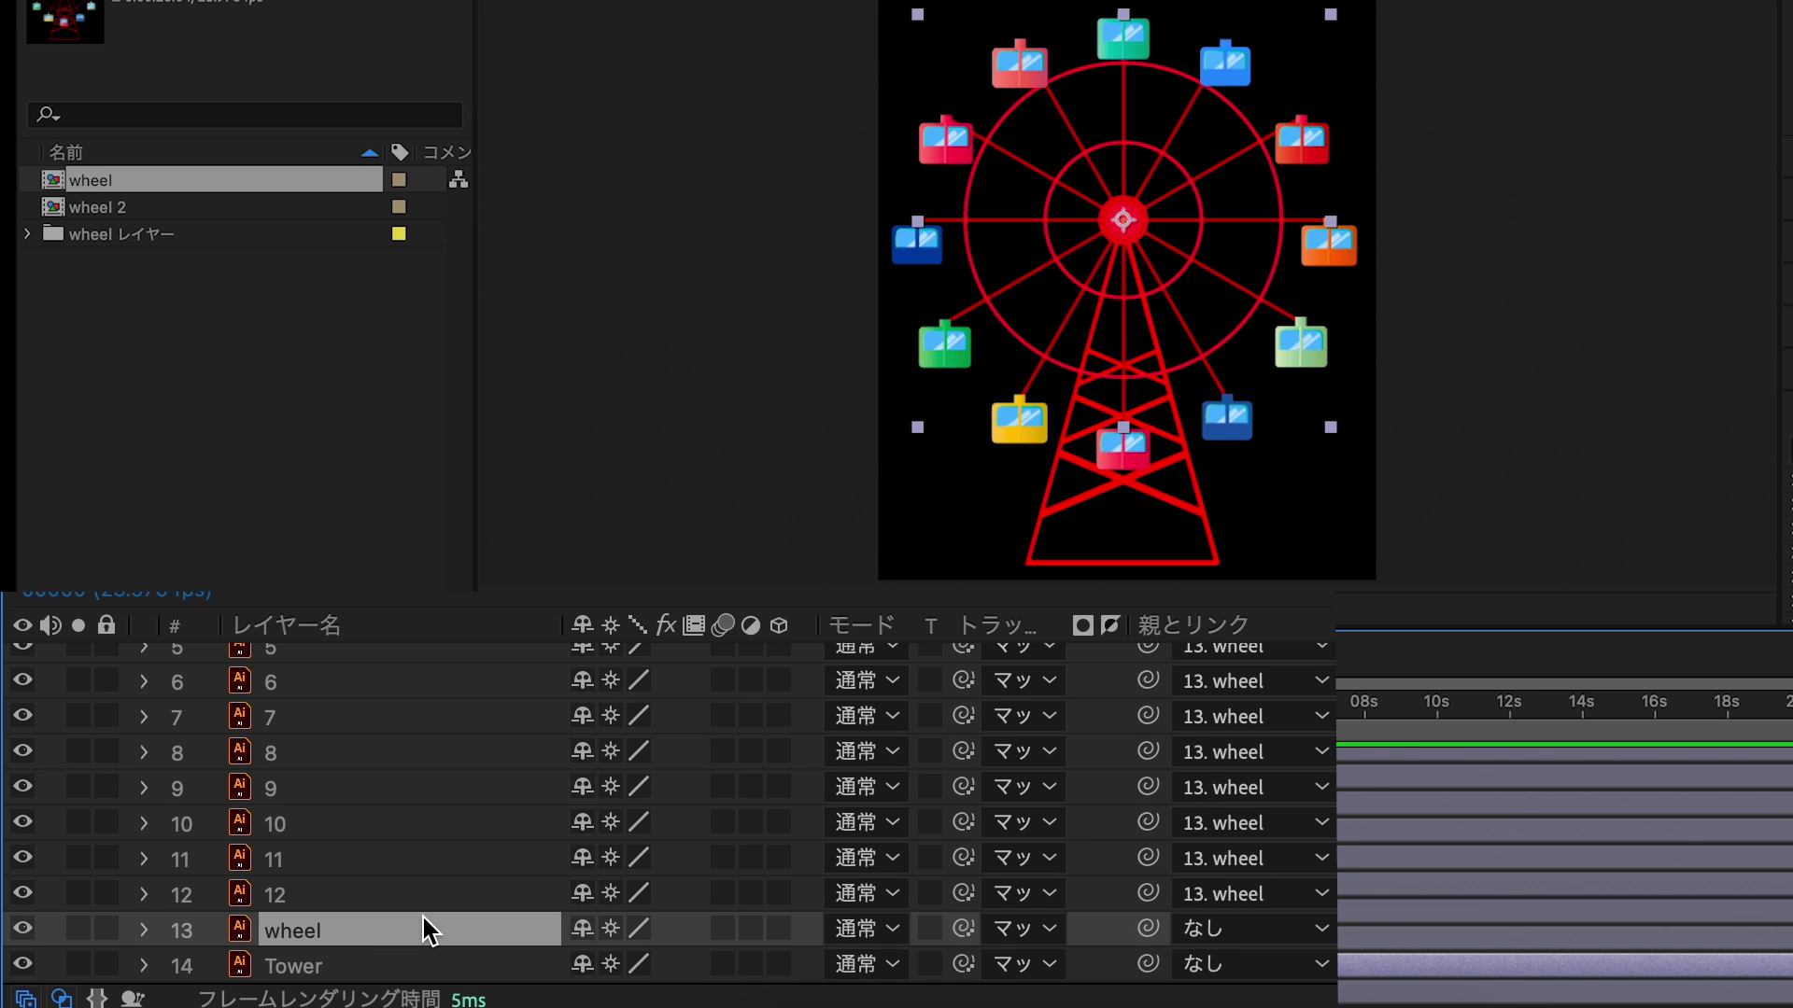
Give the wheel's Rotation the expression time*30 and preview the spinning wheel
{"action": "key", "text": "r"}
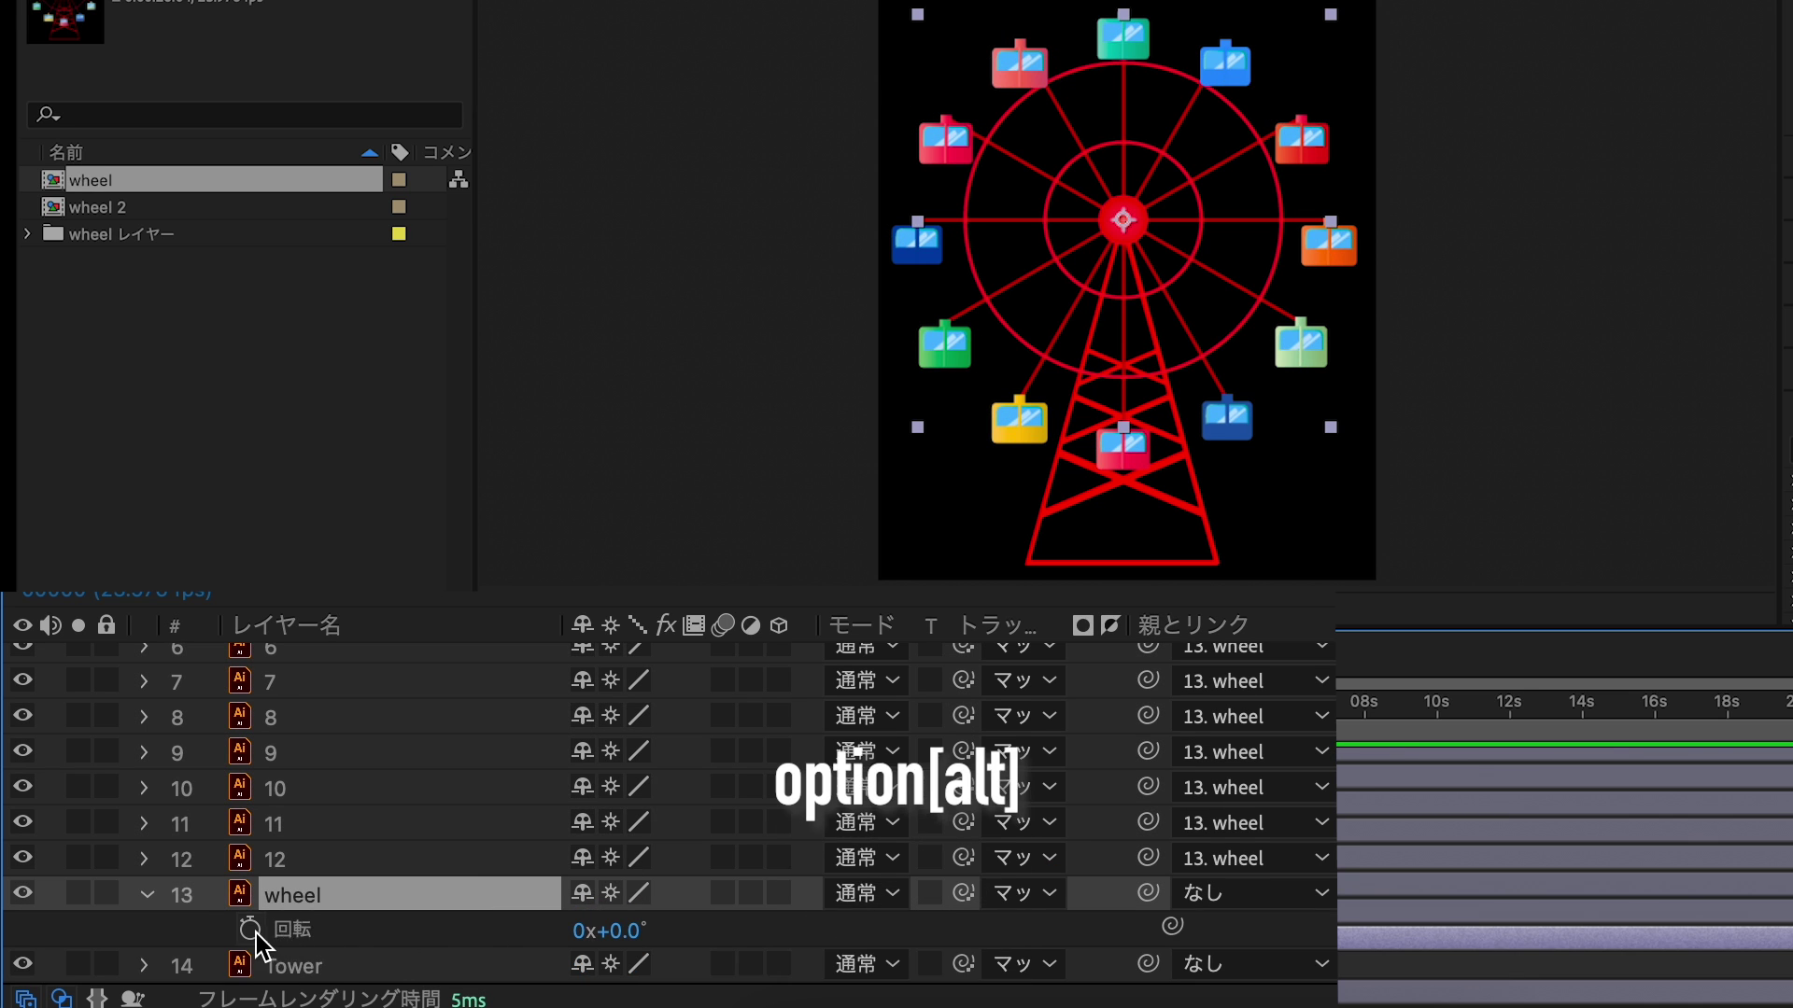
{"action": "left_click", "coordinate": [249, 929], "text": "alt"}
{"action": "type", "text": "time"}
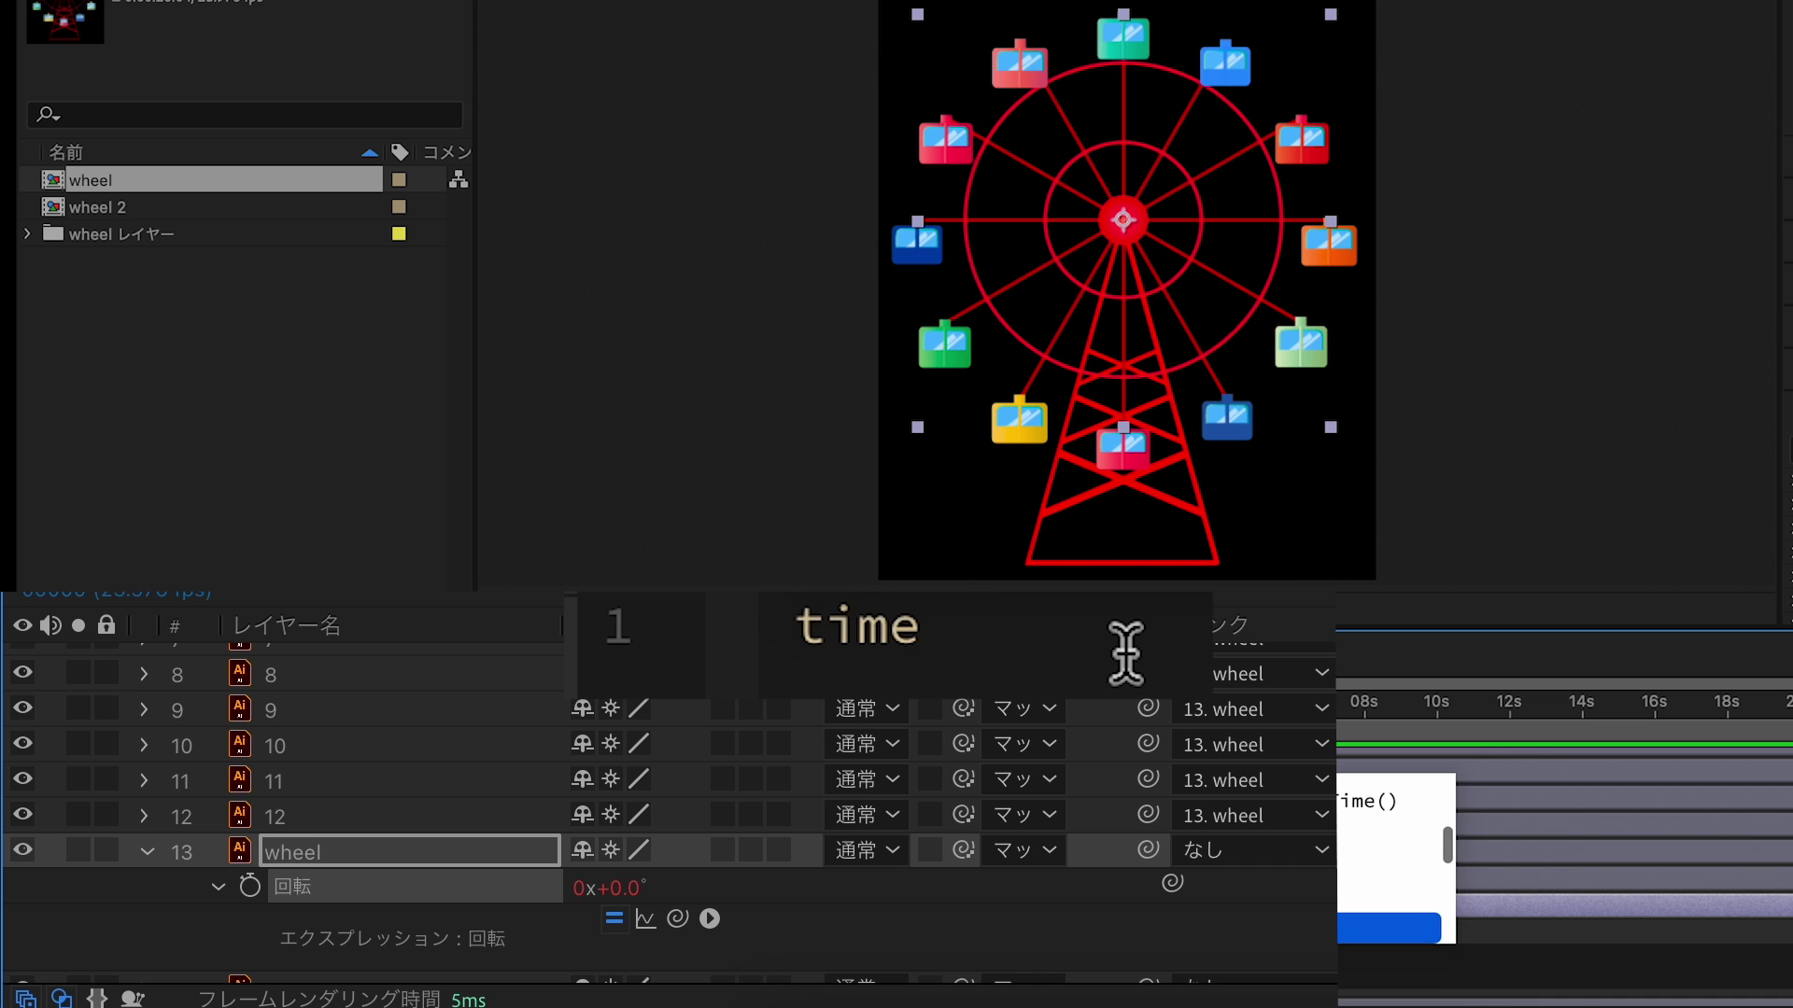
{"action": "type", "text": "*"}
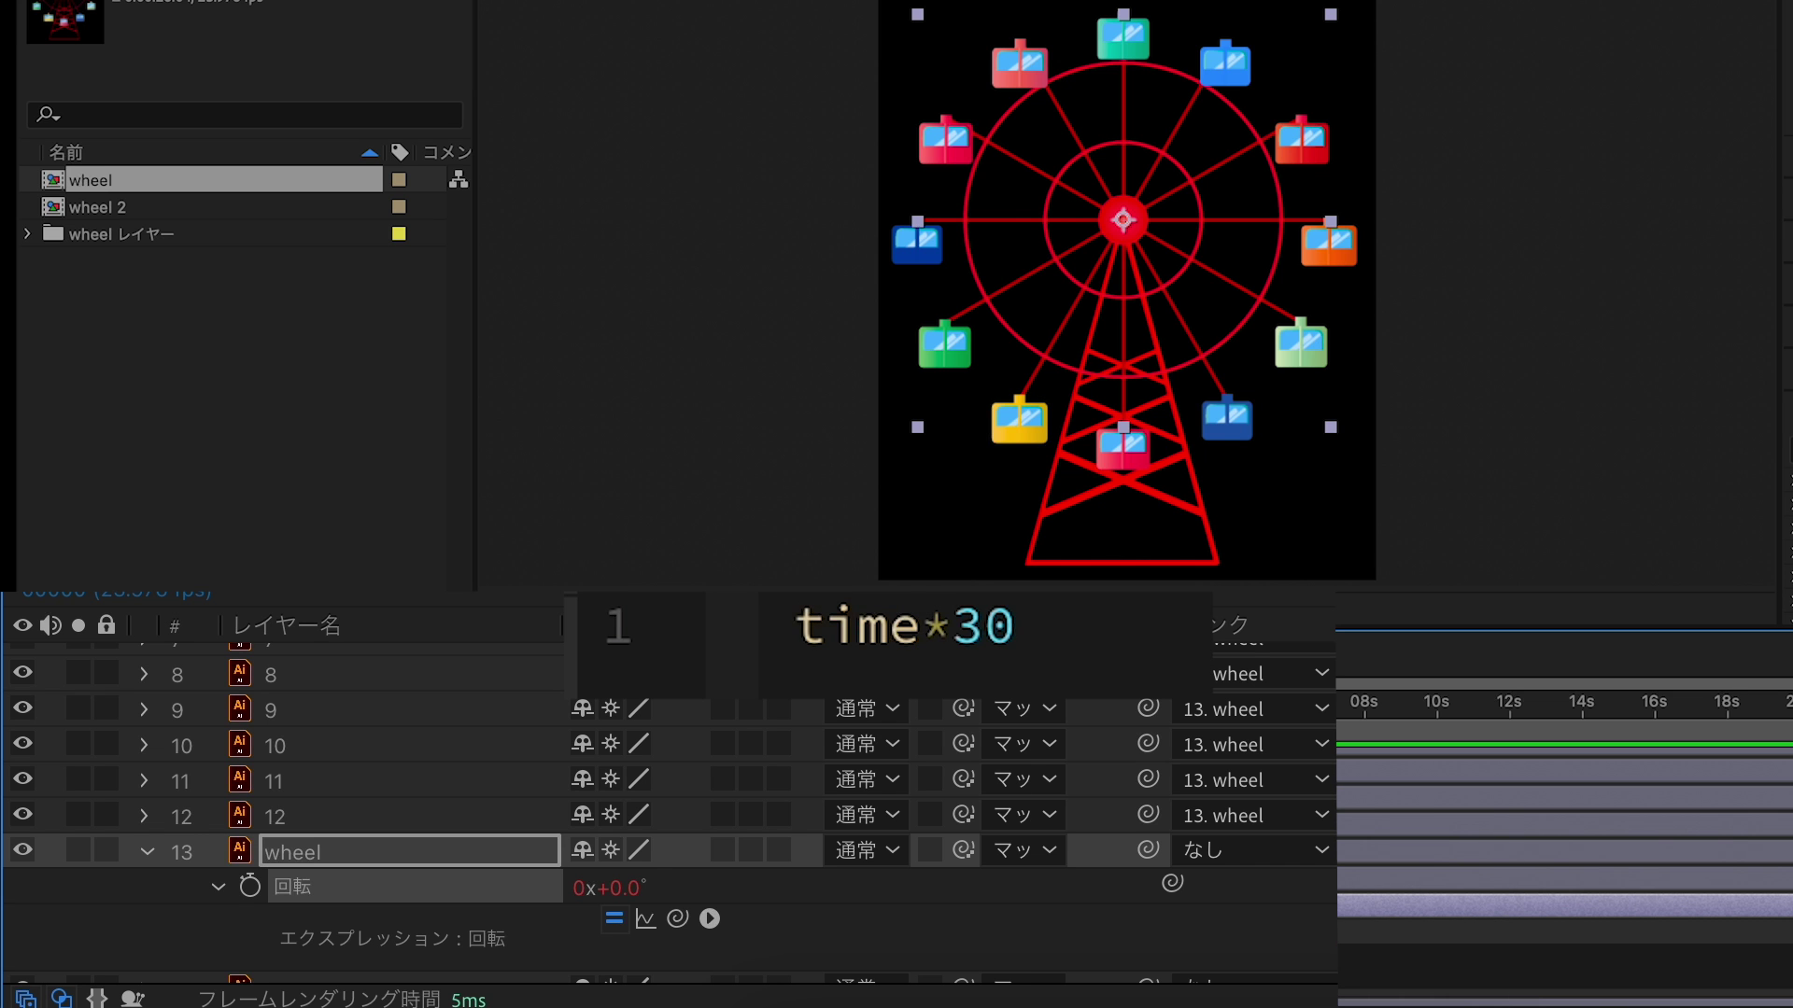
{"action": "left_click", "coordinate": [1317, 602]}
{"action": "key", "text": "space"}
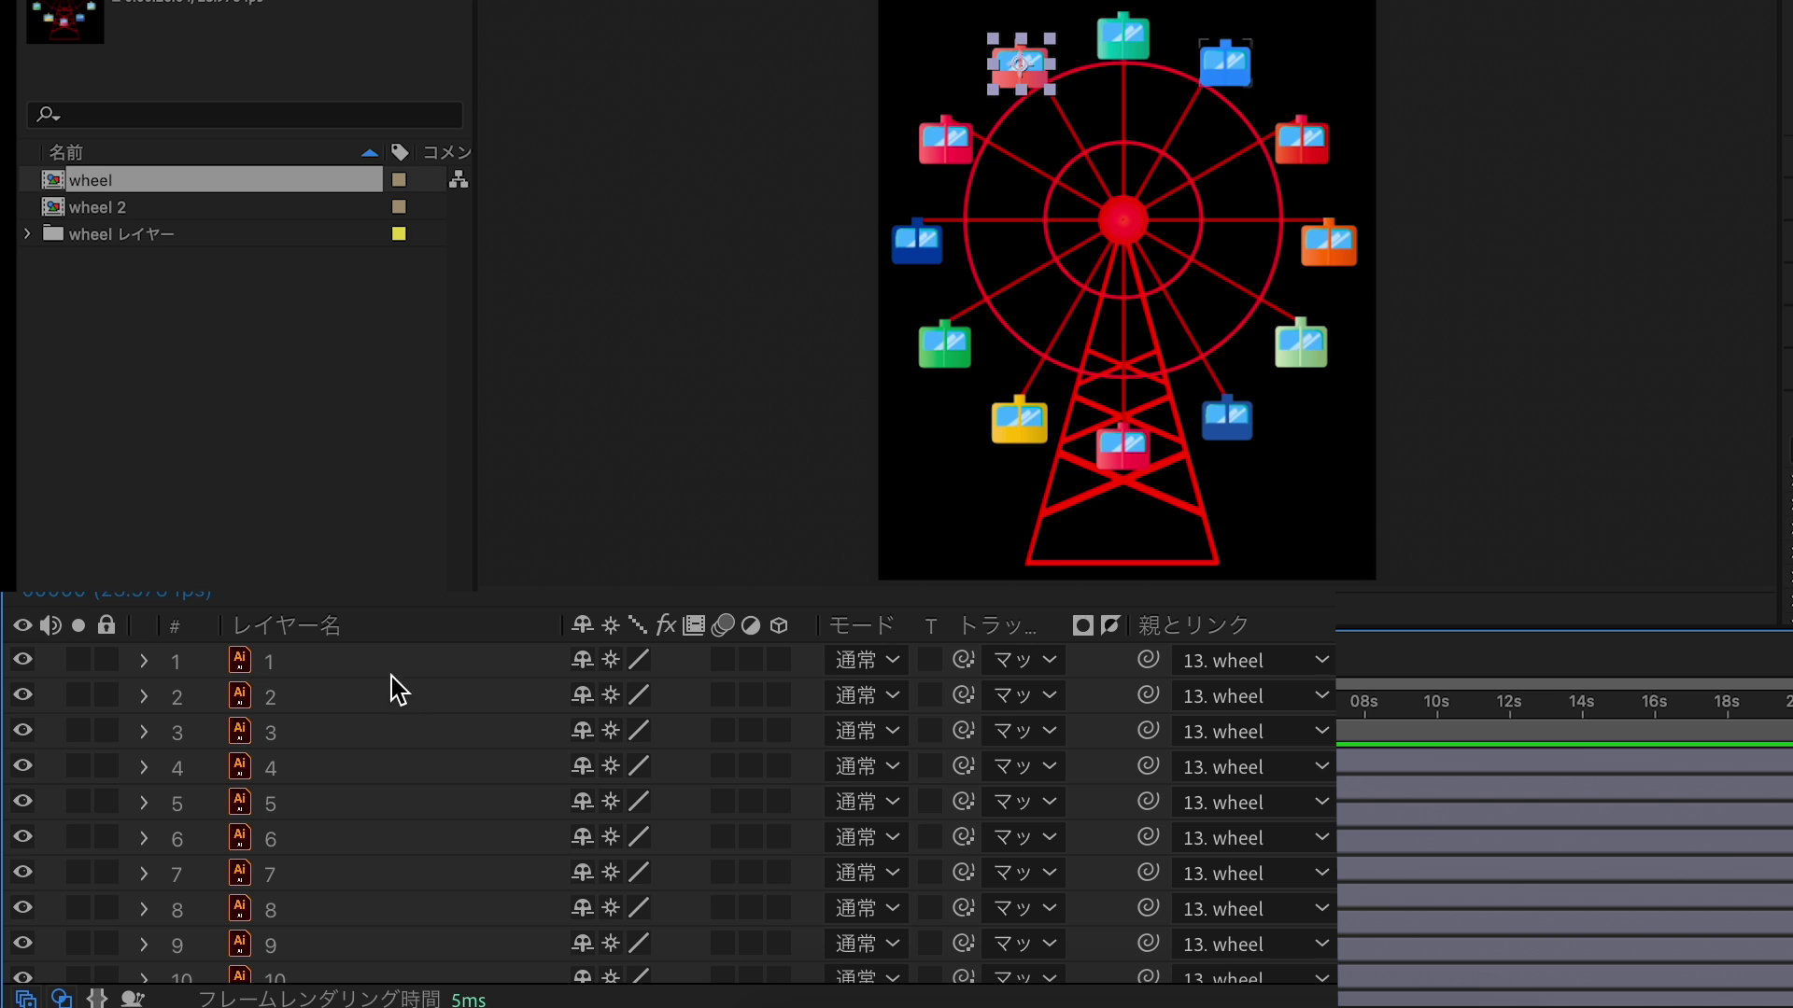
With the Pan Behind tool, move the teal and blue gondolas' anchor points up to their tops
{"action": "left_click", "coordinate": [381, 664]}
{"action": "scroll", "coordinate": [1132, 4], "scroll_direction": "up", "scroll_amount": 5}
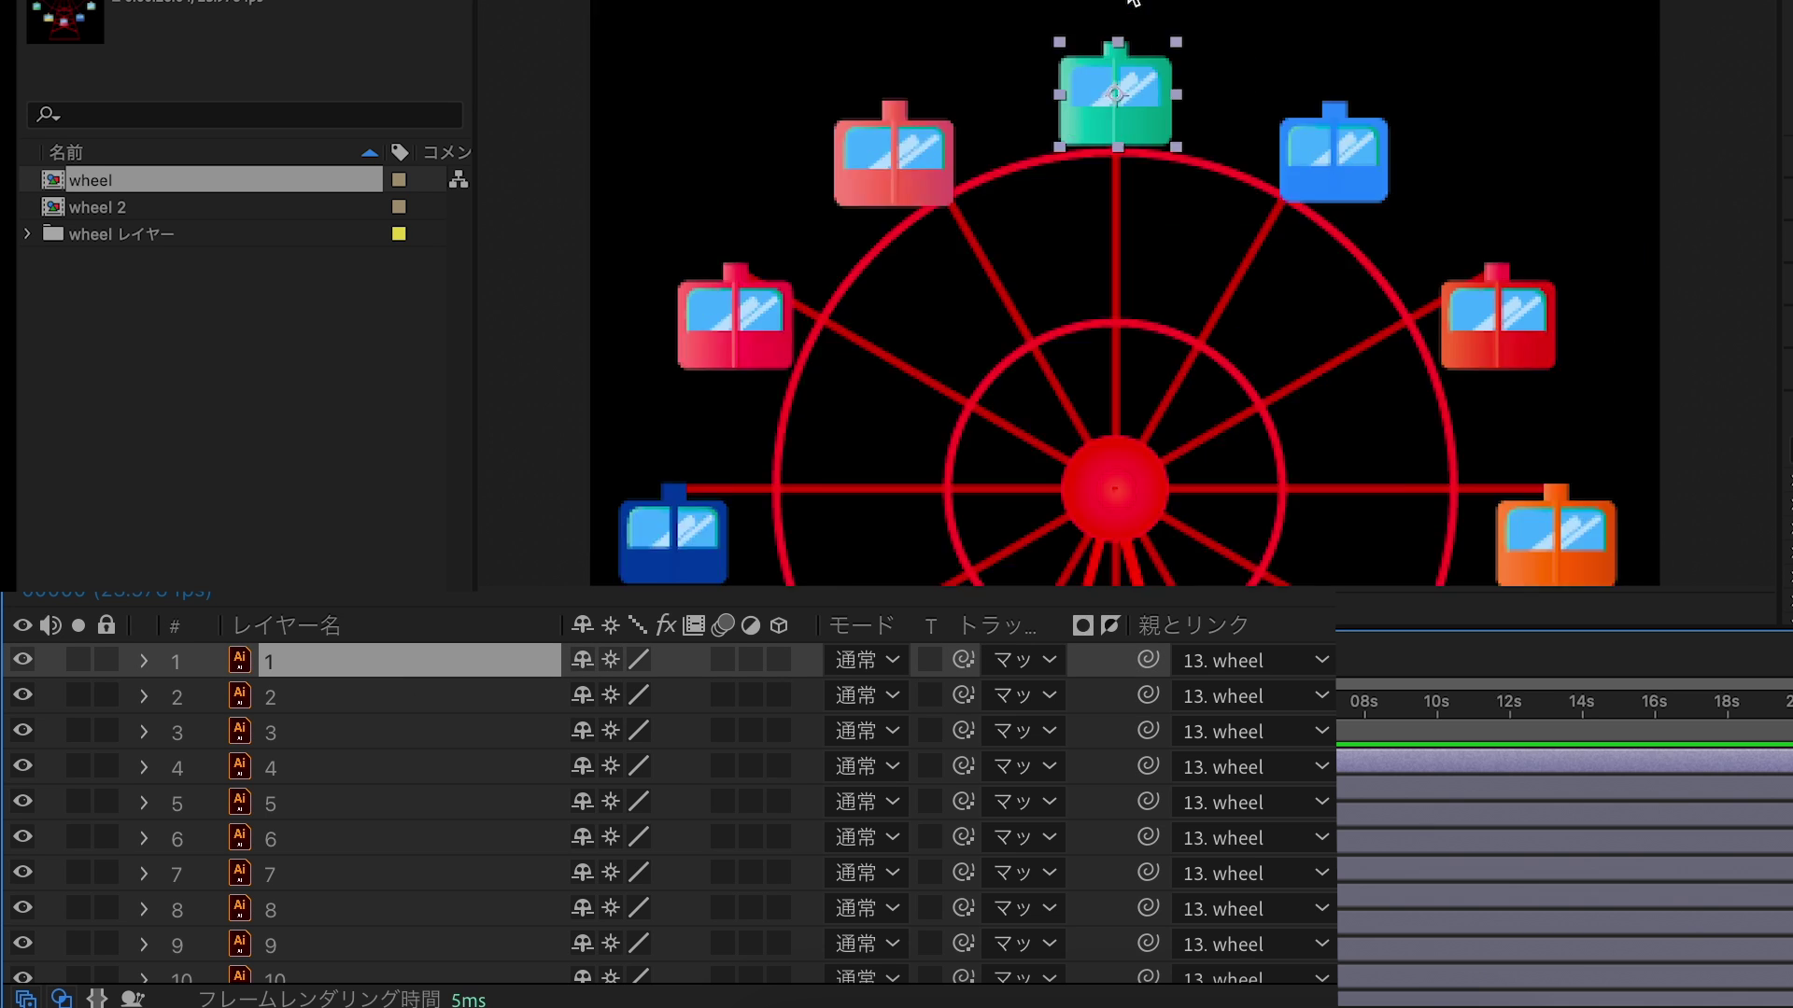
{"action": "key", "text": "y"}
{"action": "left_click_drag", "start_coordinate": [1101, 203], "coordinate": [1105, 138]}
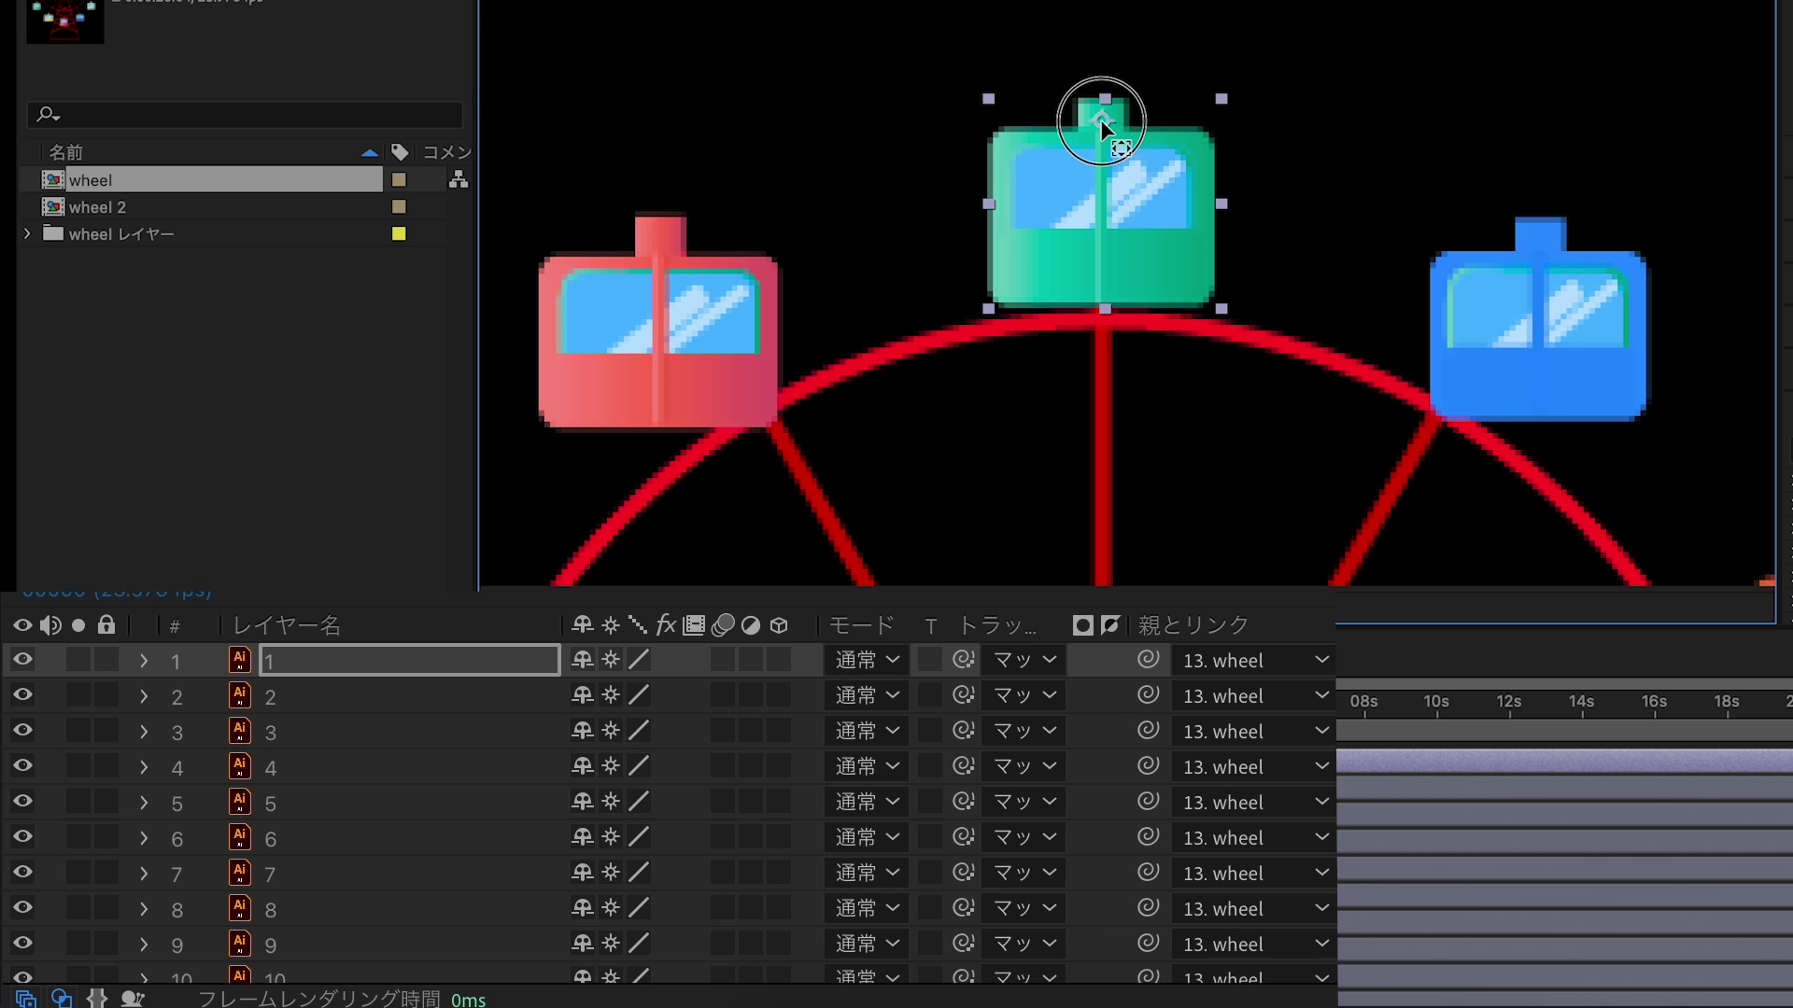
{"action": "key", "text": "ctrl+Down"}
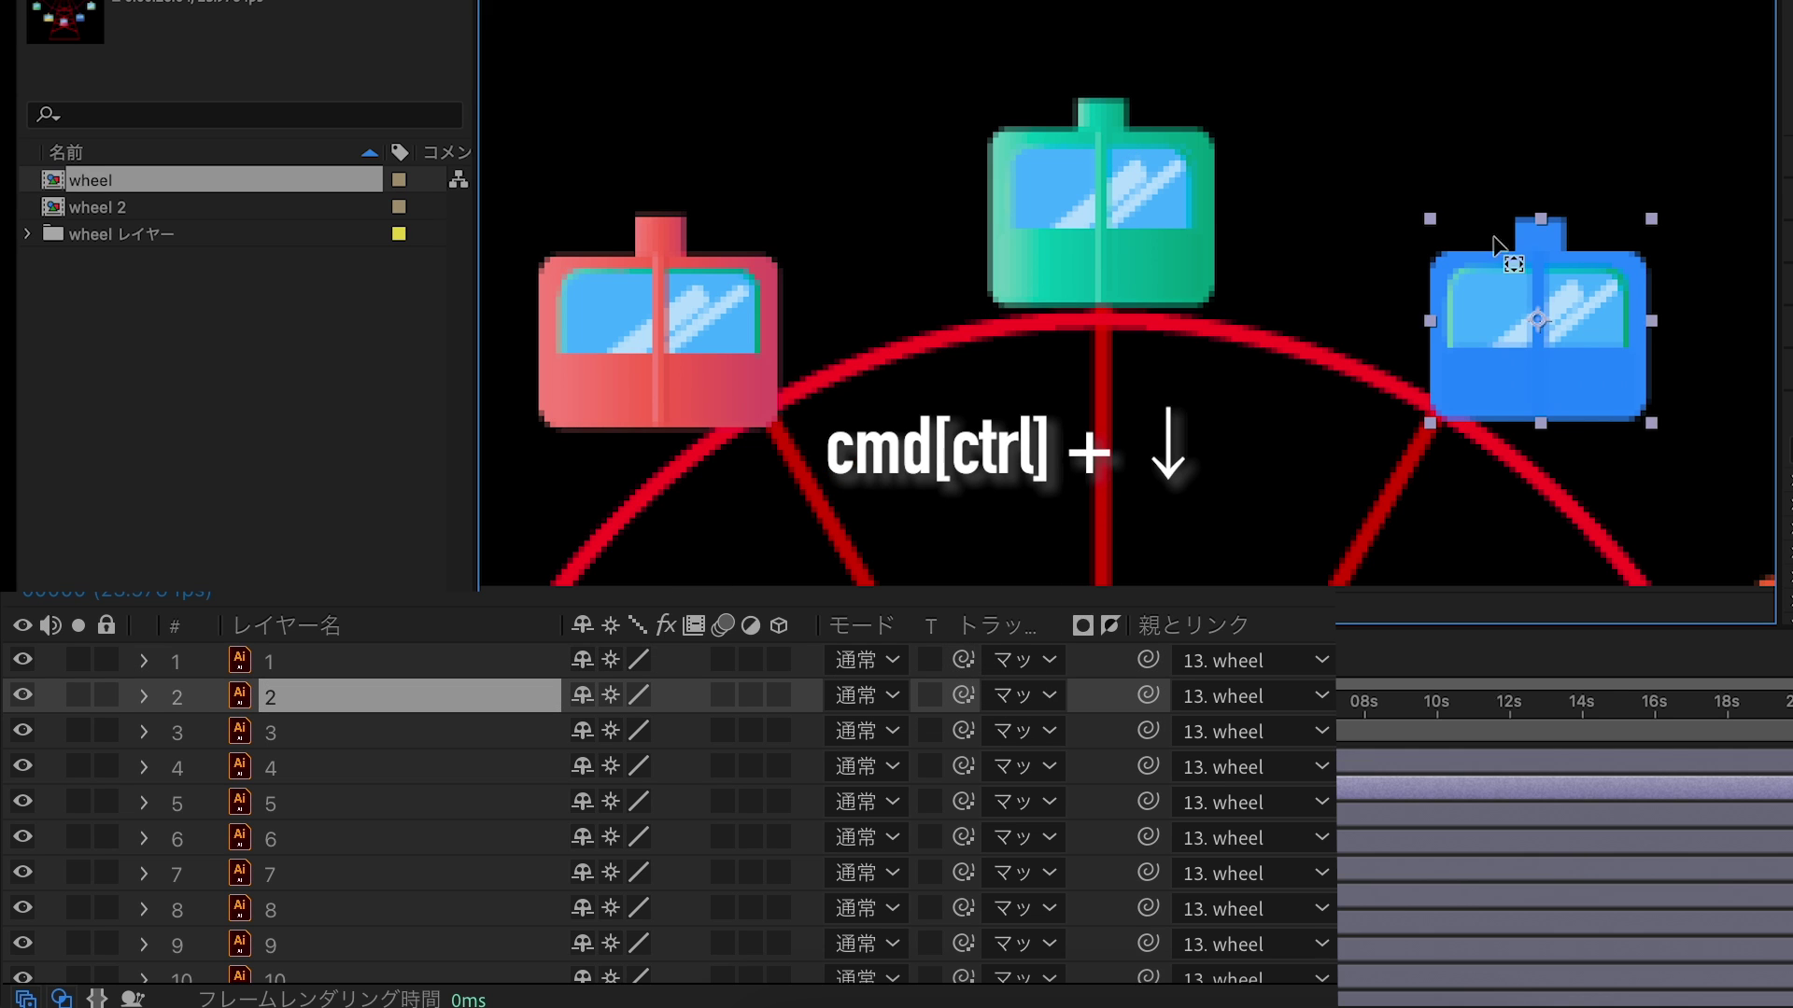
{"action": "left_click_drag", "start_coordinate": [1537, 314], "coordinate": [1537, 248]}
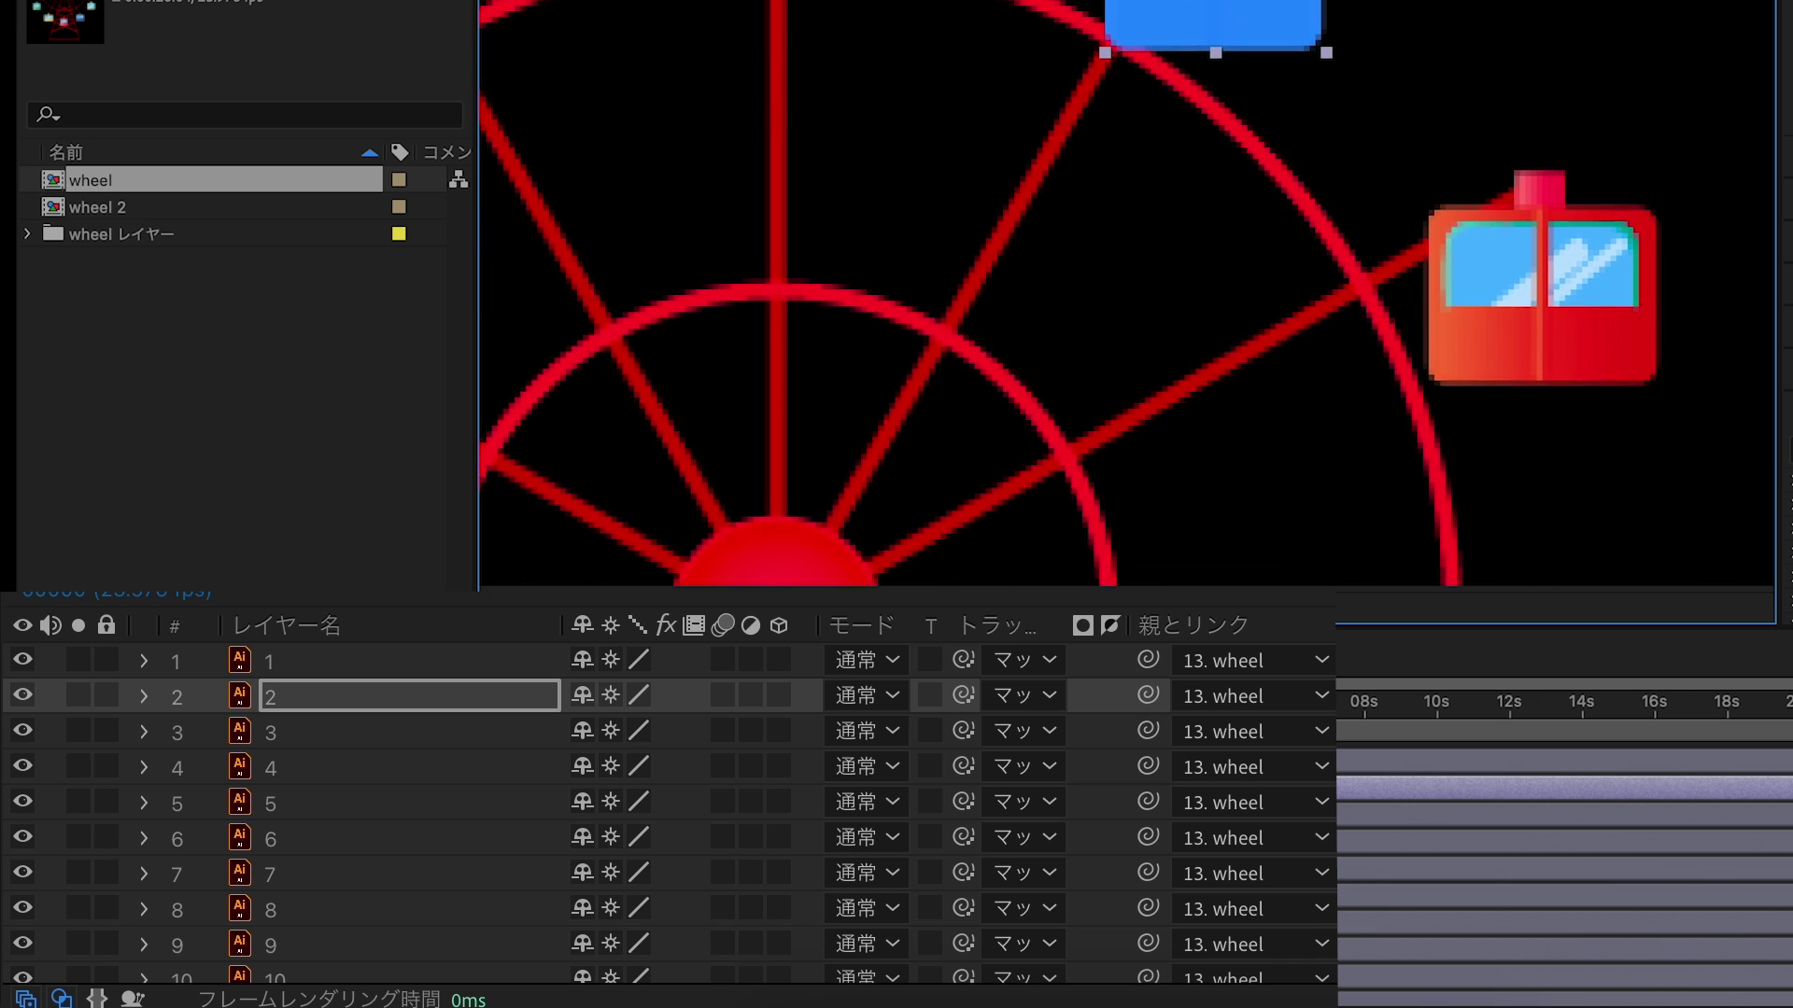
Step through the remaining gondola layers, moving each anchor point up to its top hook
{"action": "key", "text": "ctrl+Down"}
{"action": "key", "text": "ctrl+Down"}
{"action": "scroll", "coordinate": [1392, 288], "scroll_direction": "down", "scroll_amount": 5}
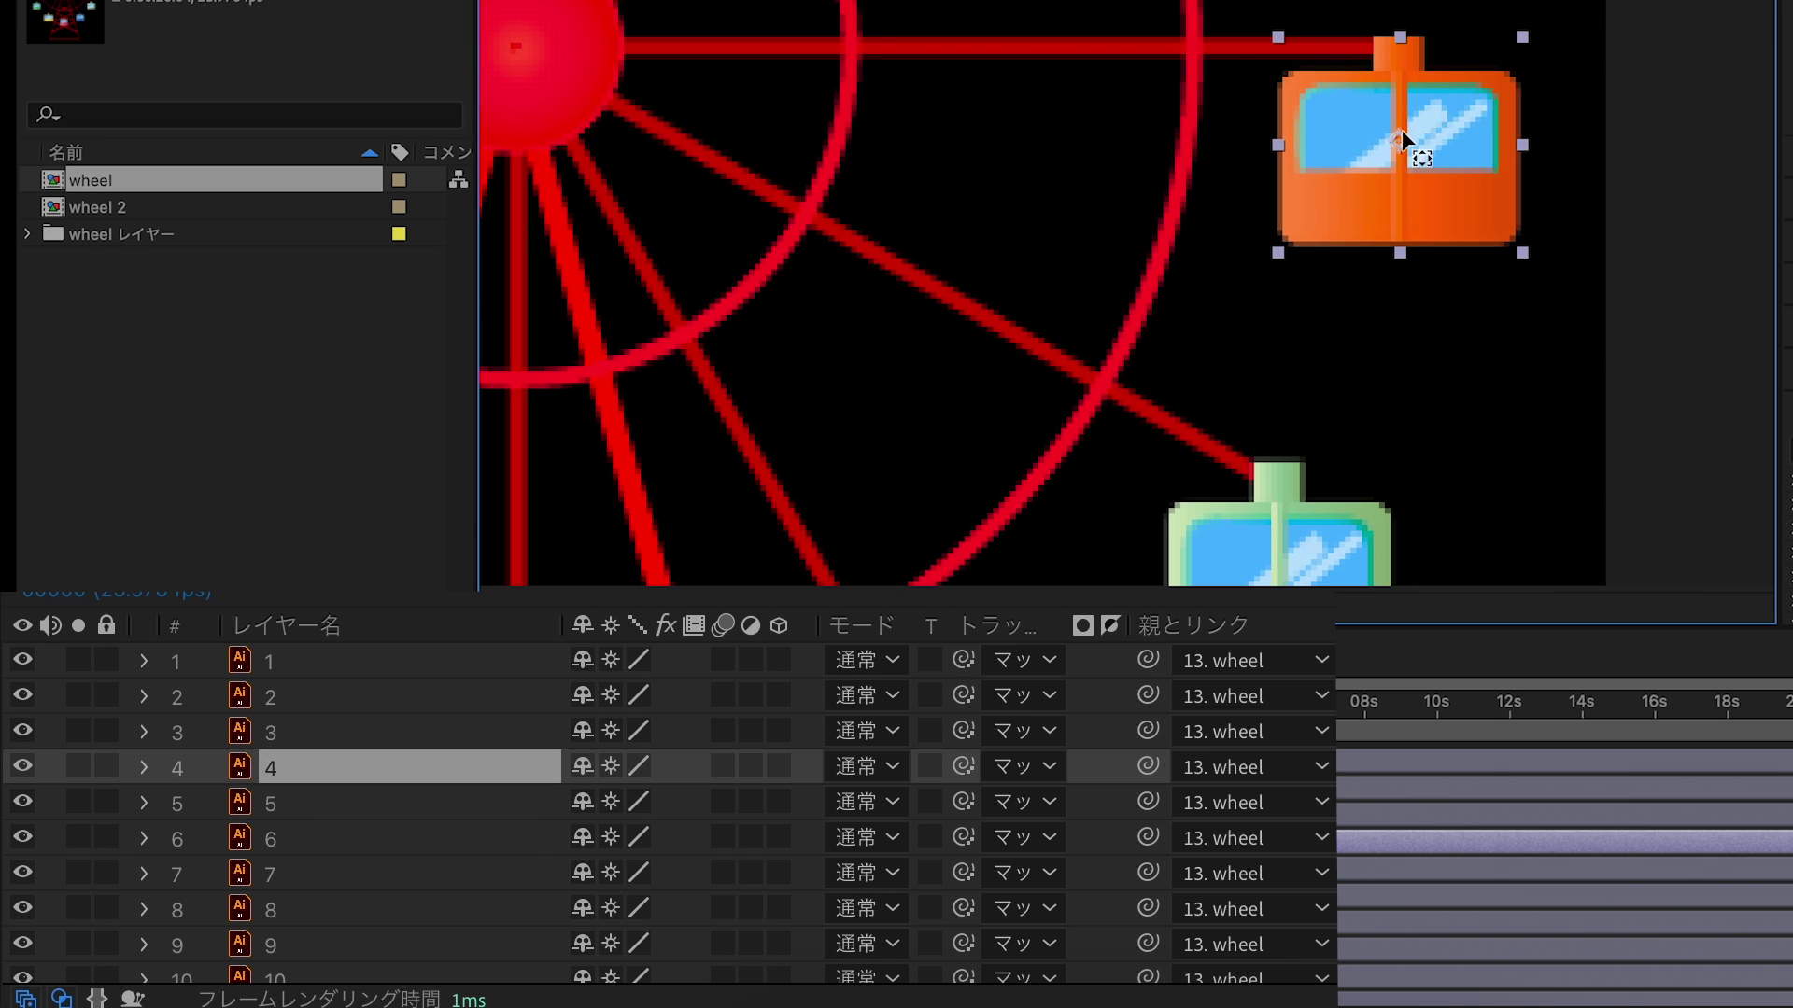
{"action": "scroll", "coordinate": [1402, 130], "scroll_direction": "down", "scroll_amount": 5}
{"action": "scroll", "coordinate": [1371, 228], "scroll_direction": "down", "scroll_amount": 5}
{"action": "key", "text": "ctrl+Down"}
{"action": "key", "text": "ctrl+Down"}
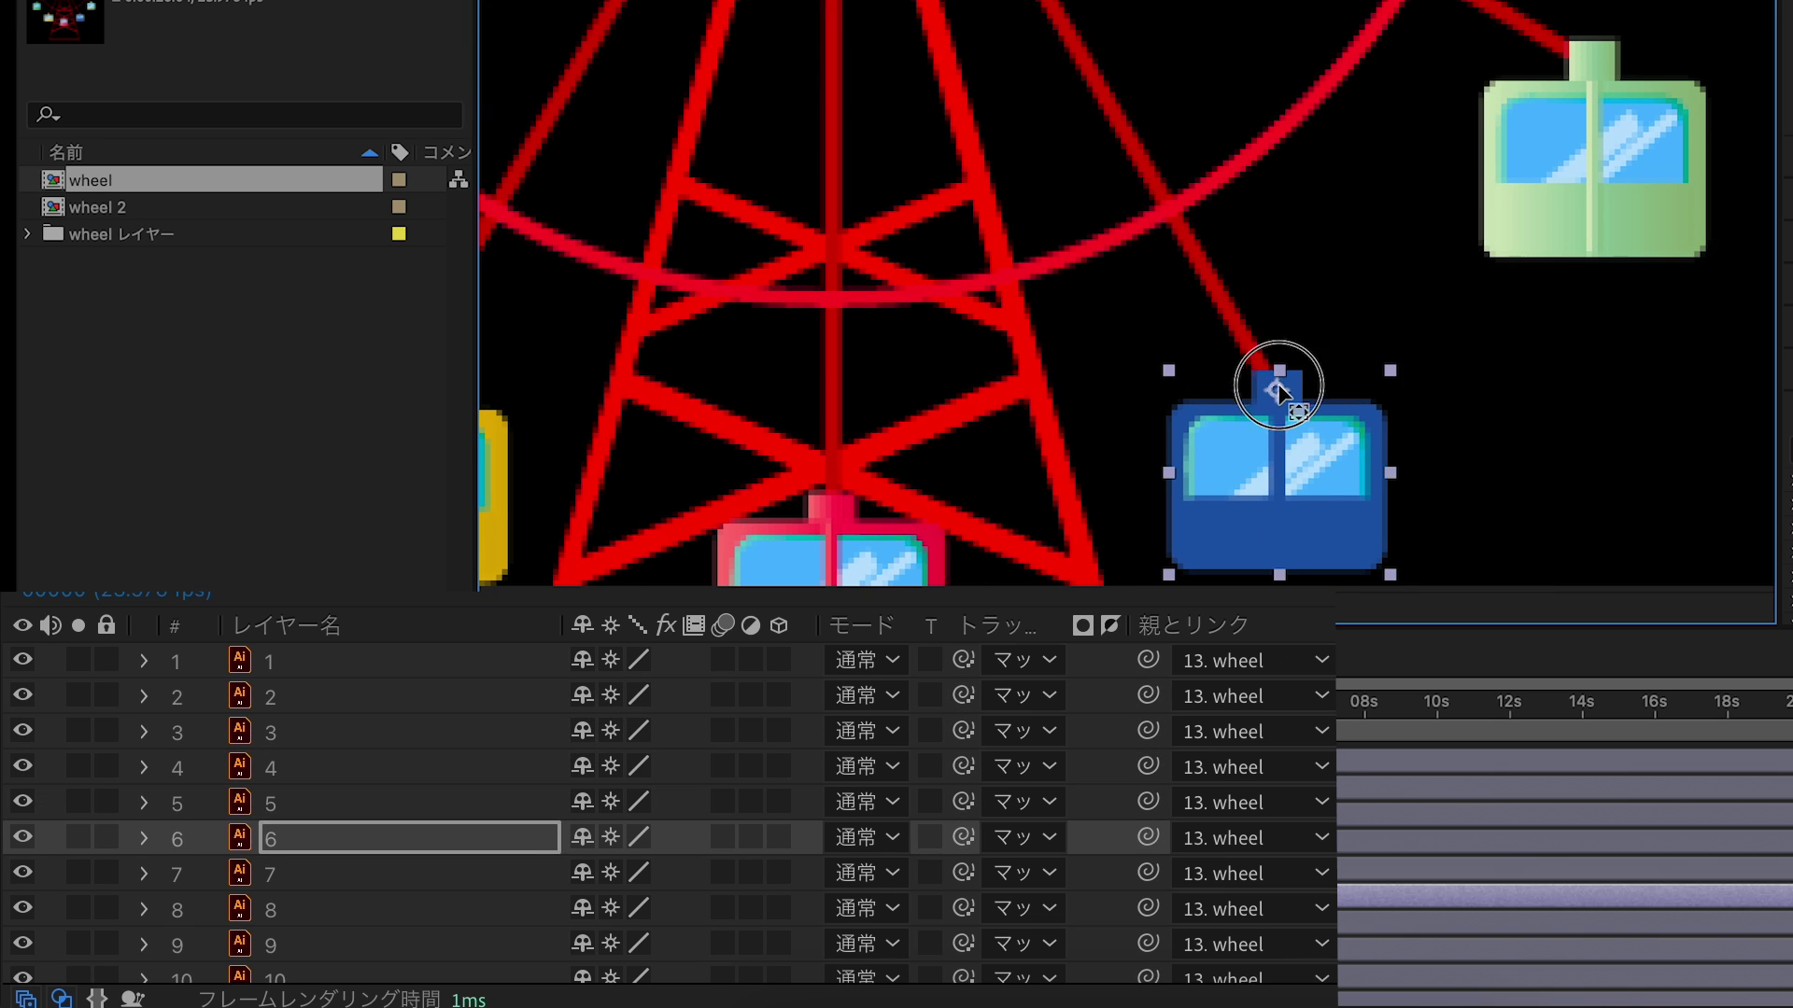
{"action": "key", "text": "ctrl+Down"}
{"action": "scroll", "coordinate": [828, 501], "scroll_direction": "left", "scroll_amount": 5}
{"action": "scroll", "coordinate": [1191, 557], "scroll_direction": "down", "scroll_amount": 2}
{"action": "key", "text": "ctrl+Down"}
{"action": "key", "text": "ctrl+Down"}
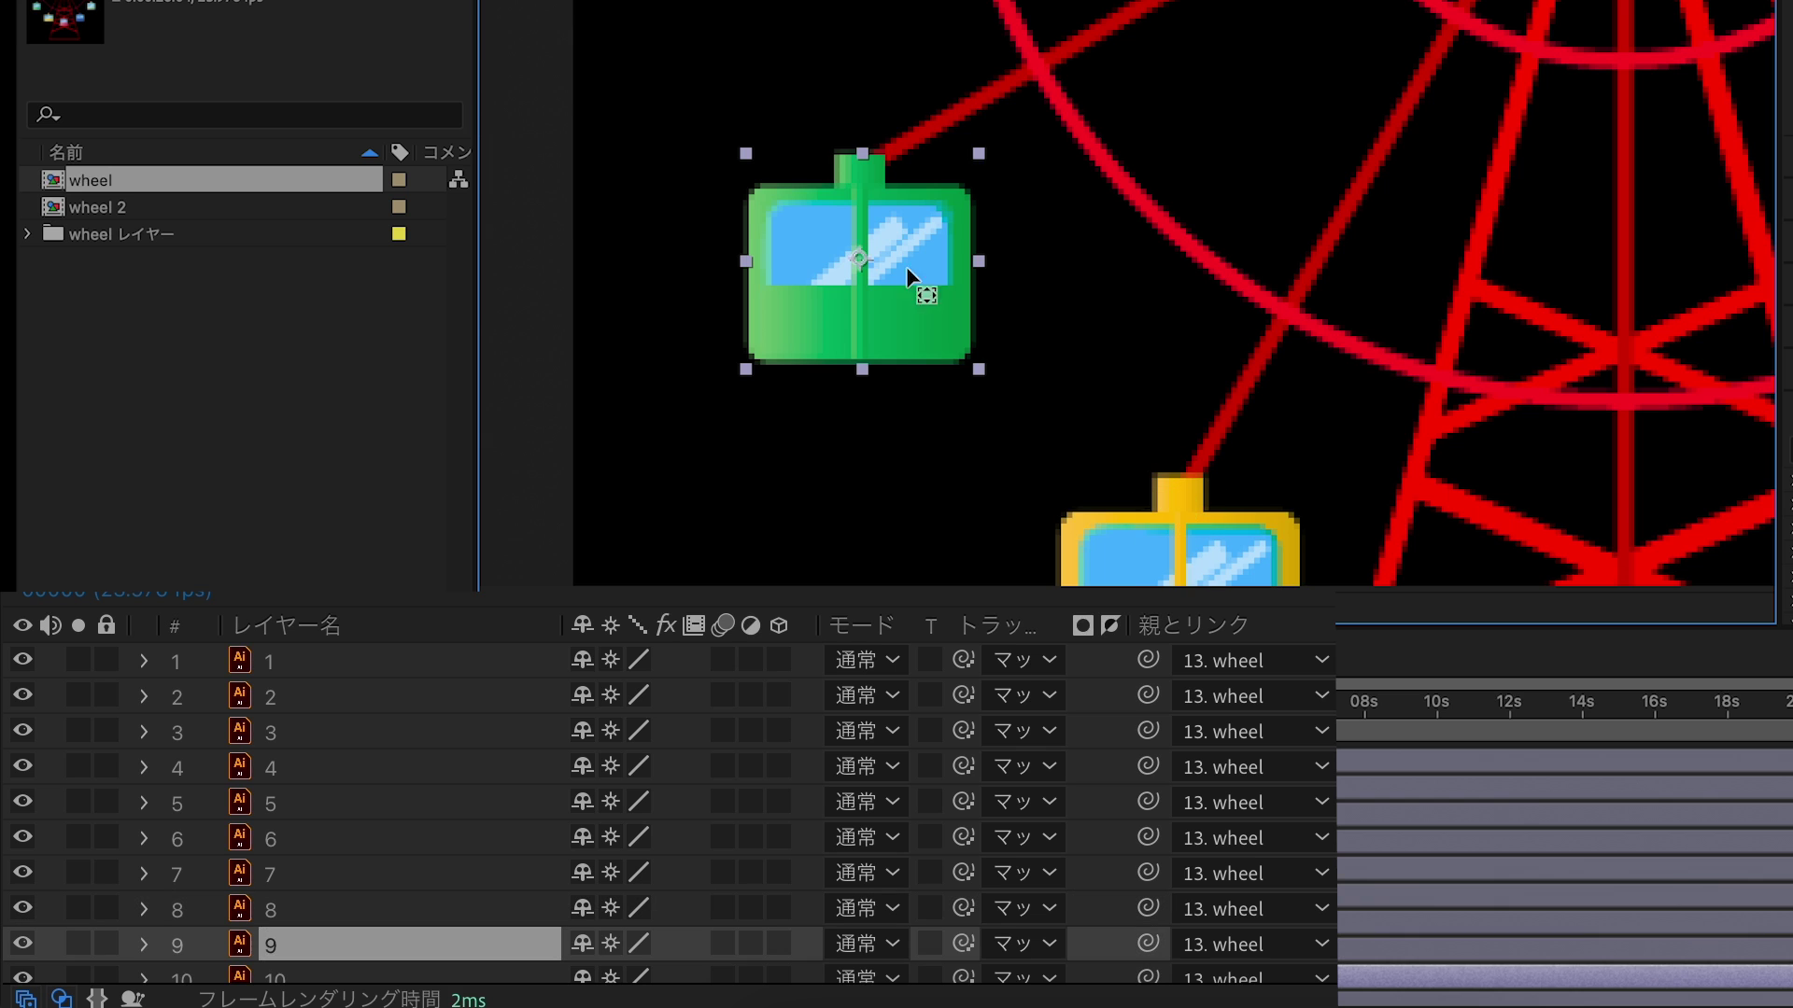
{"action": "scroll", "coordinate": [1133, 523], "scroll_direction": "up", "scroll_amount": 5}
{"action": "key", "text": "ctrl+Down"}
{"action": "key", "text": "ctrl+Down"}
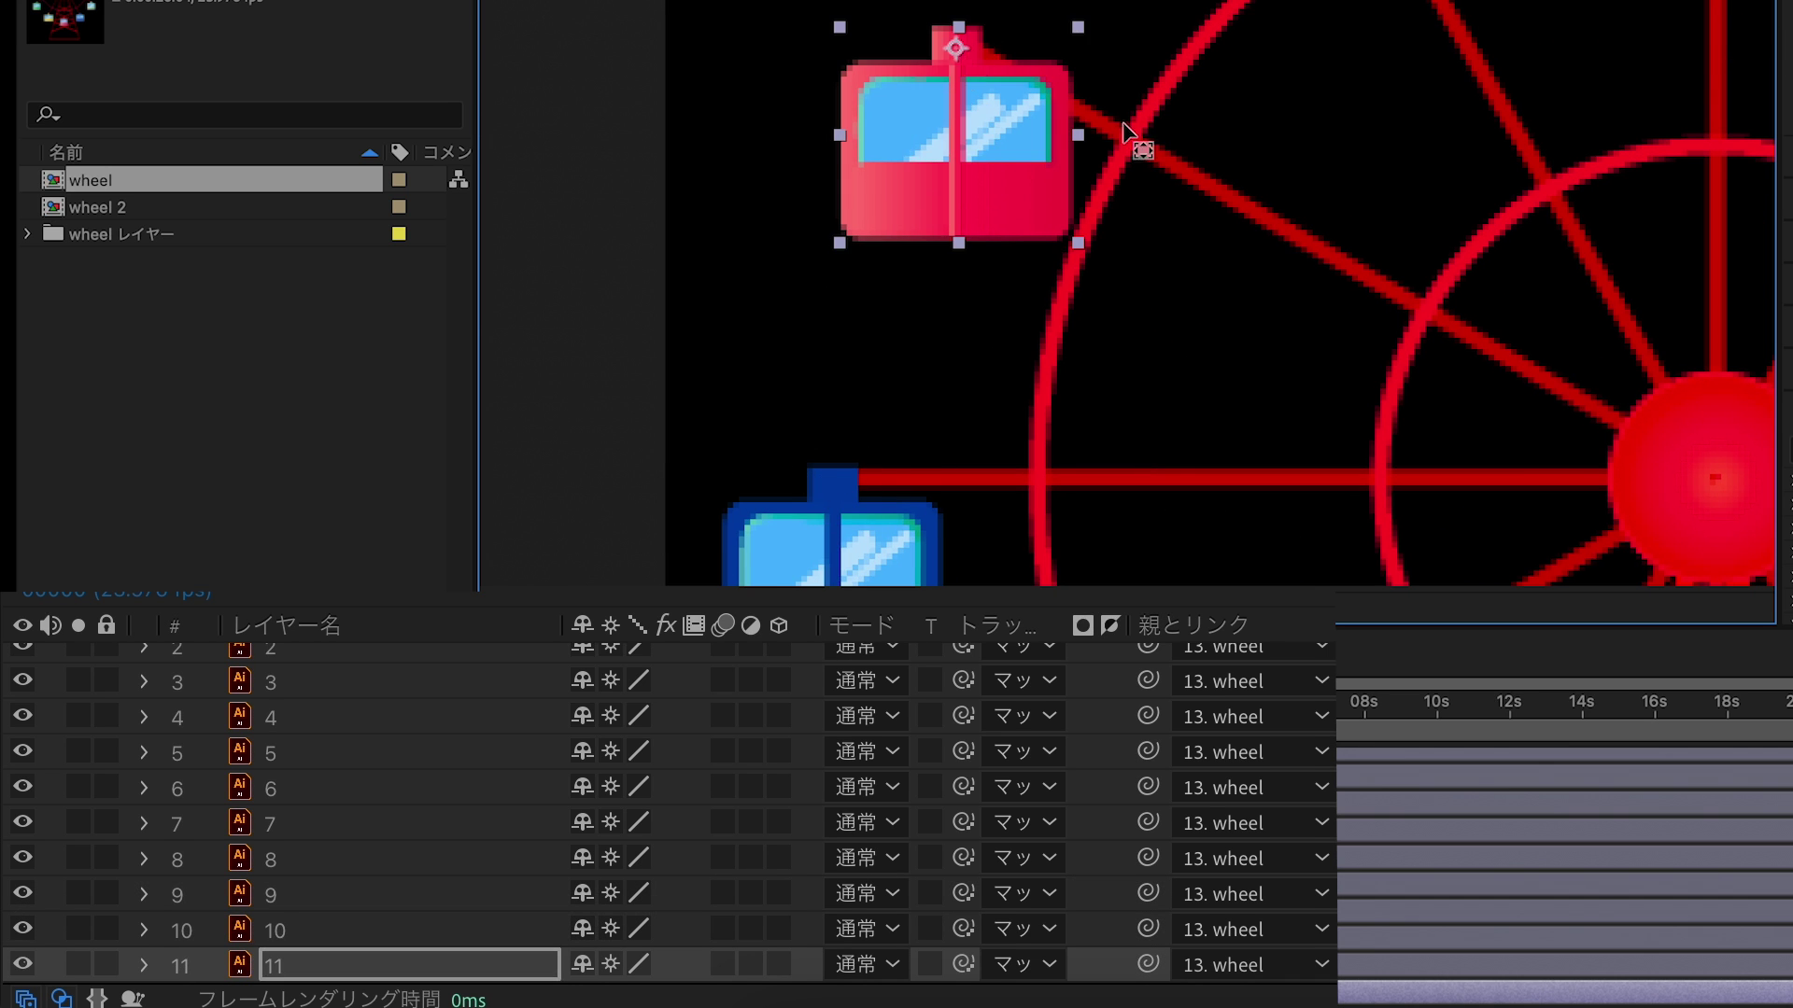
{"action": "scroll", "coordinate": [860, 308], "scroll_direction": "up", "scroll_amount": 5}
Select all gondolas, reveal their Rotation properties, and scrub the timeline to check the motion
{"action": "key", "text": "ctrl+a"}
{"action": "key", "text": "r"}
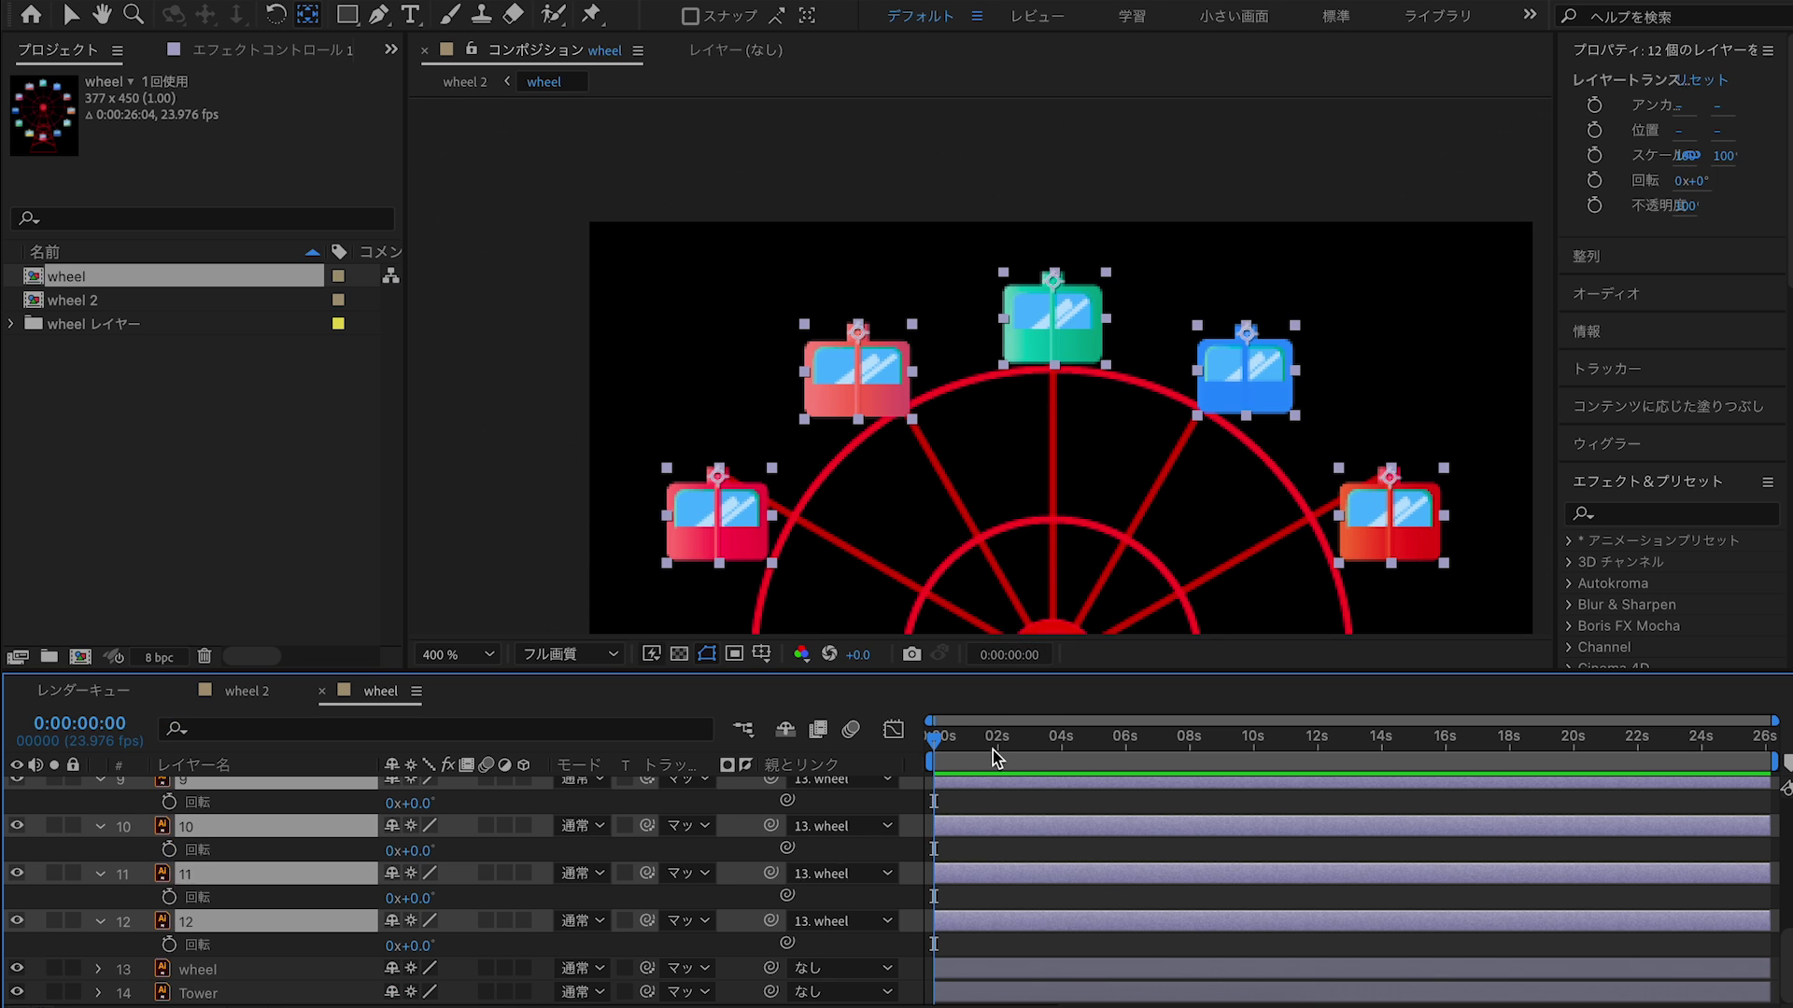
{"action": "left_click_drag", "start_coordinate": [996, 756], "coordinate": [828, 747]}
{"action": "scroll", "coordinate": [299, 964], "scroll_direction": "up", "scroll_amount": 5}
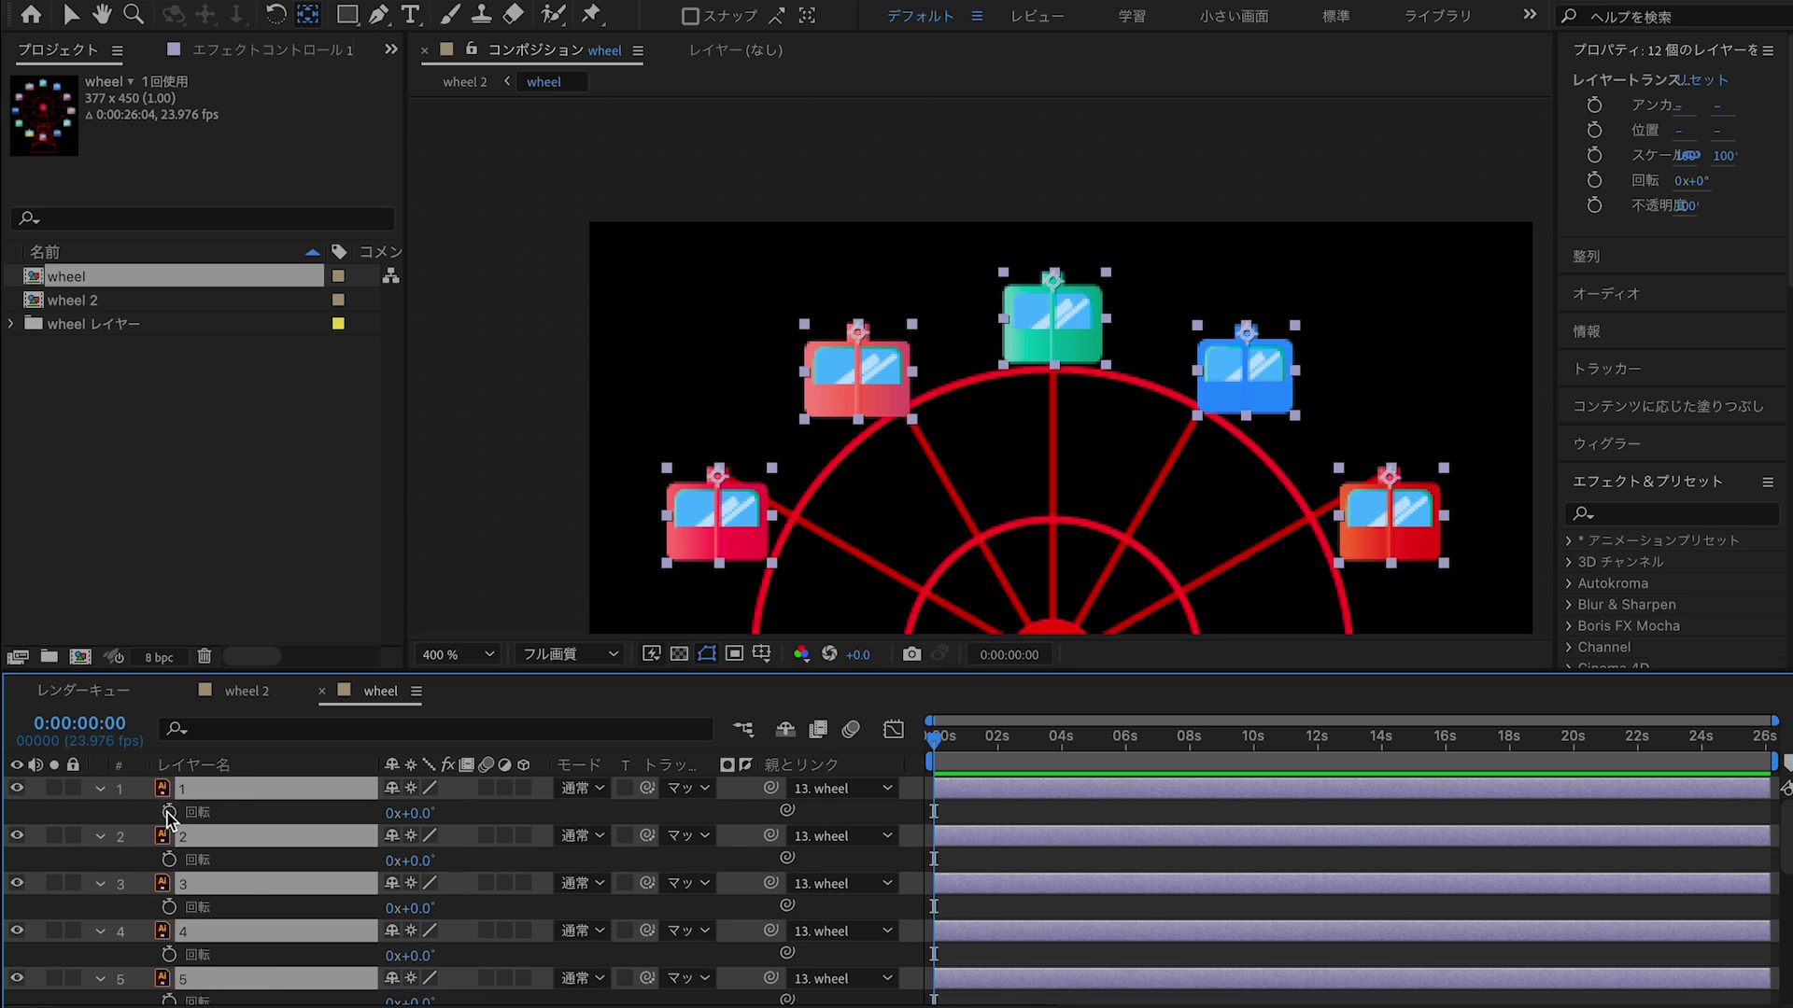
Give gondola 1's Rotation the expression time*-30 and scrub to confirm it stays upright
{"action": "left_click", "coordinate": [235, 810]}
{"action": "left_click", "coordinate": [170, 812], "text": "alt"}
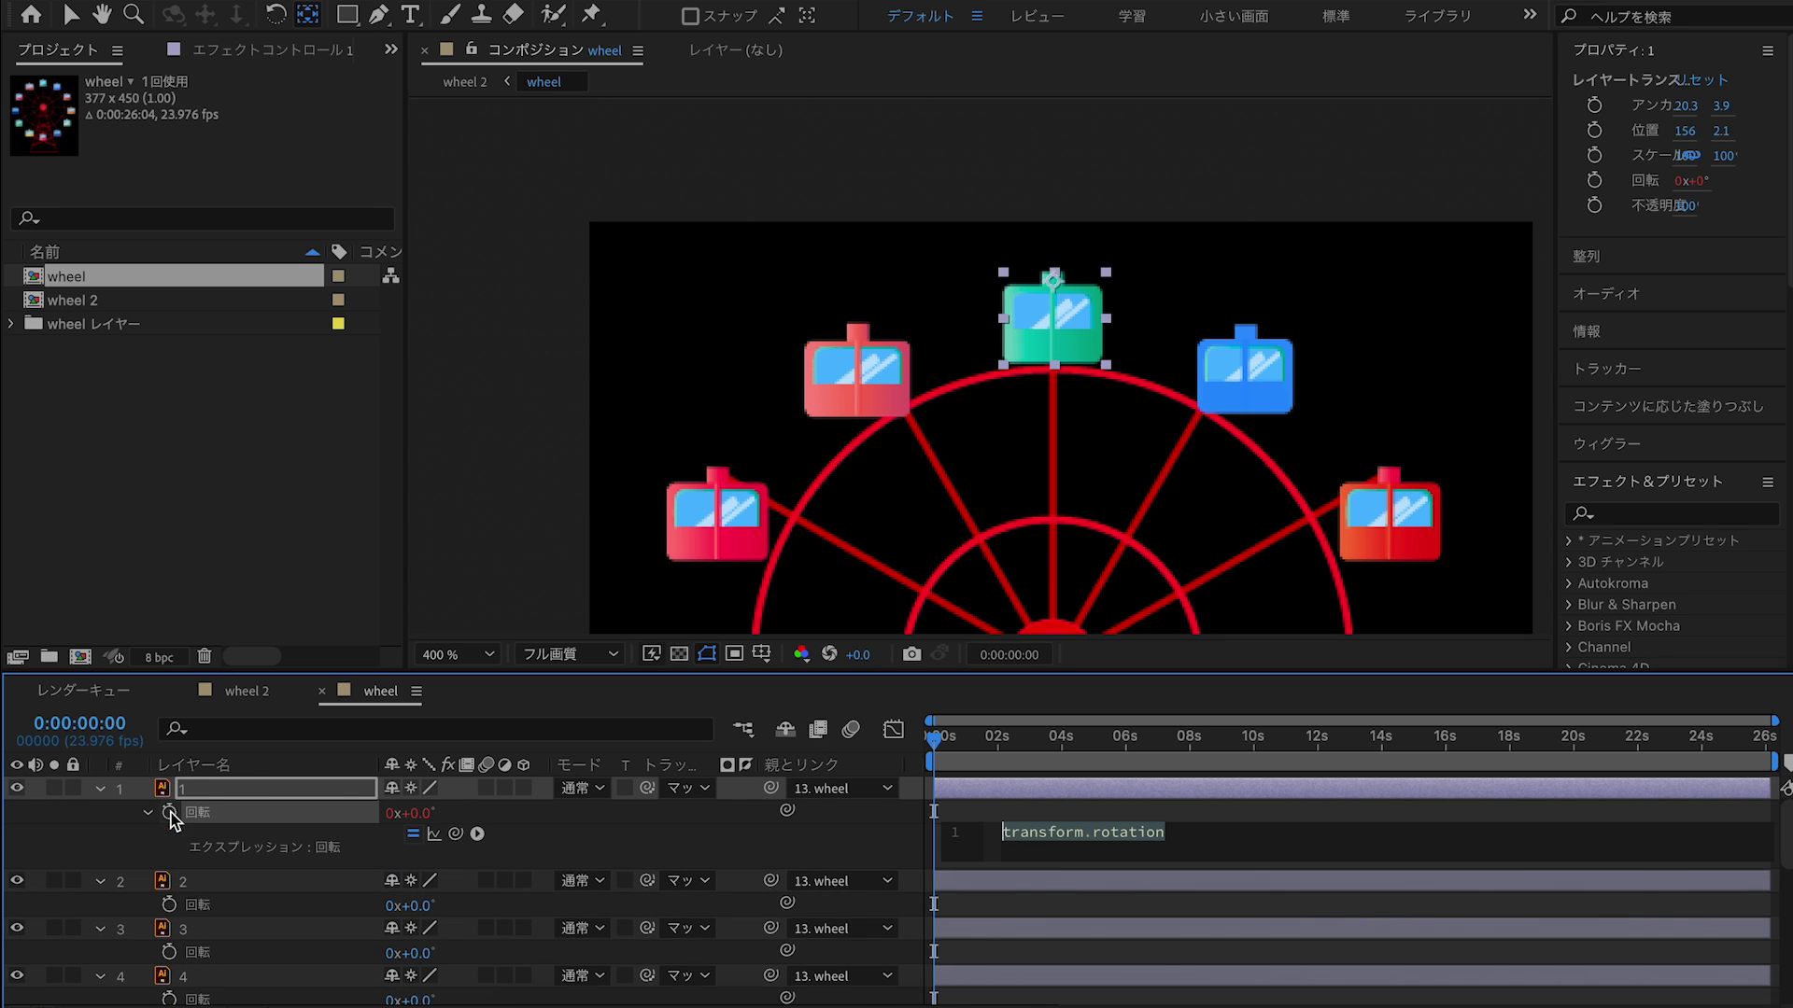
{"action": "type", "text": "t"}
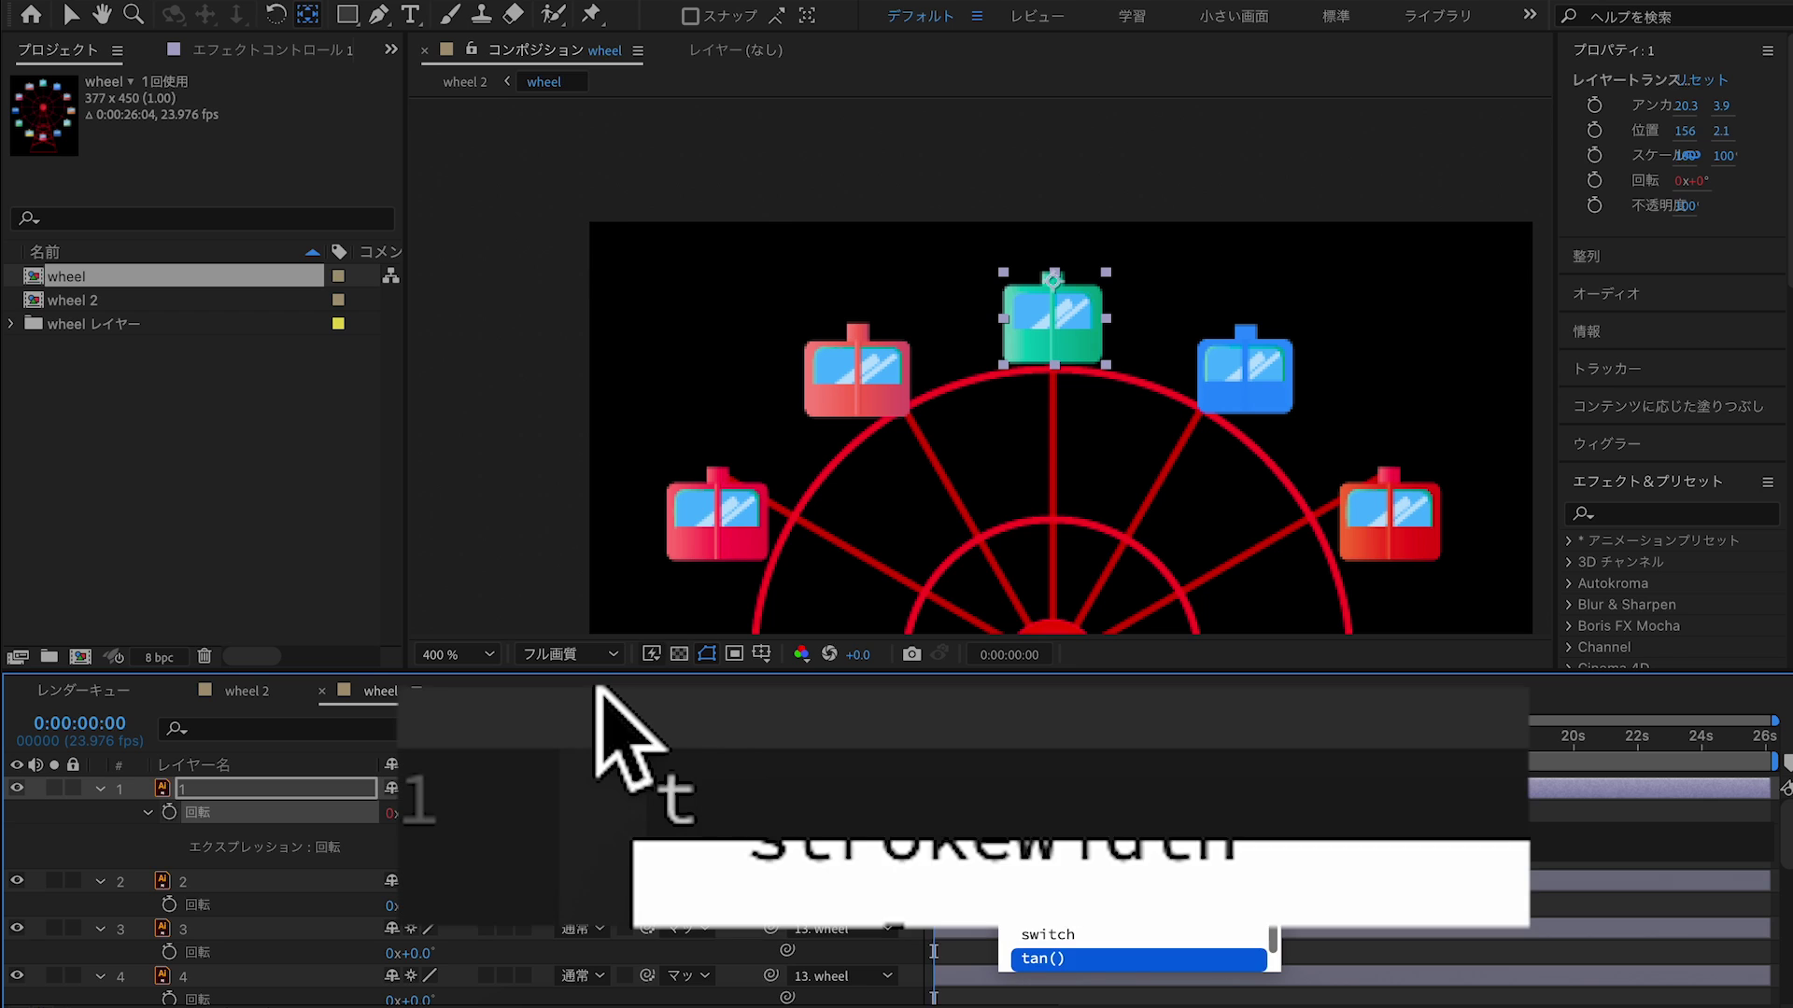
{"action": "type", "text": "ime"}
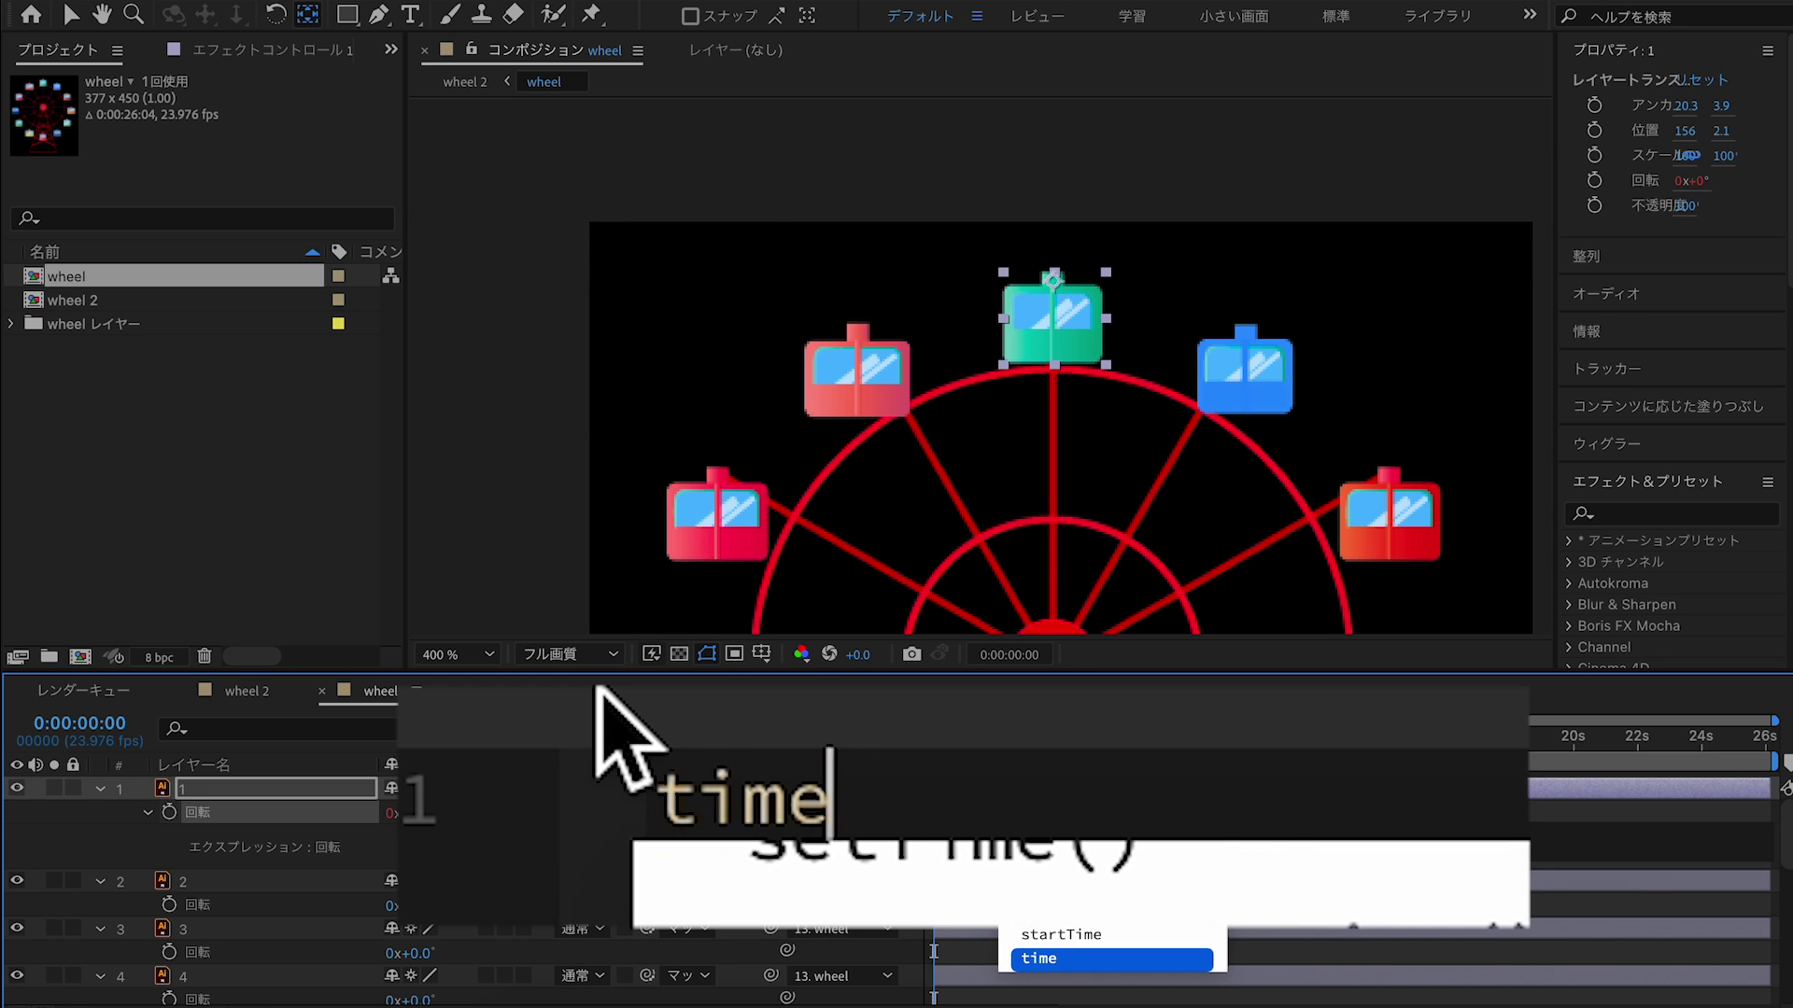
{"action": "type", "text": "*"}
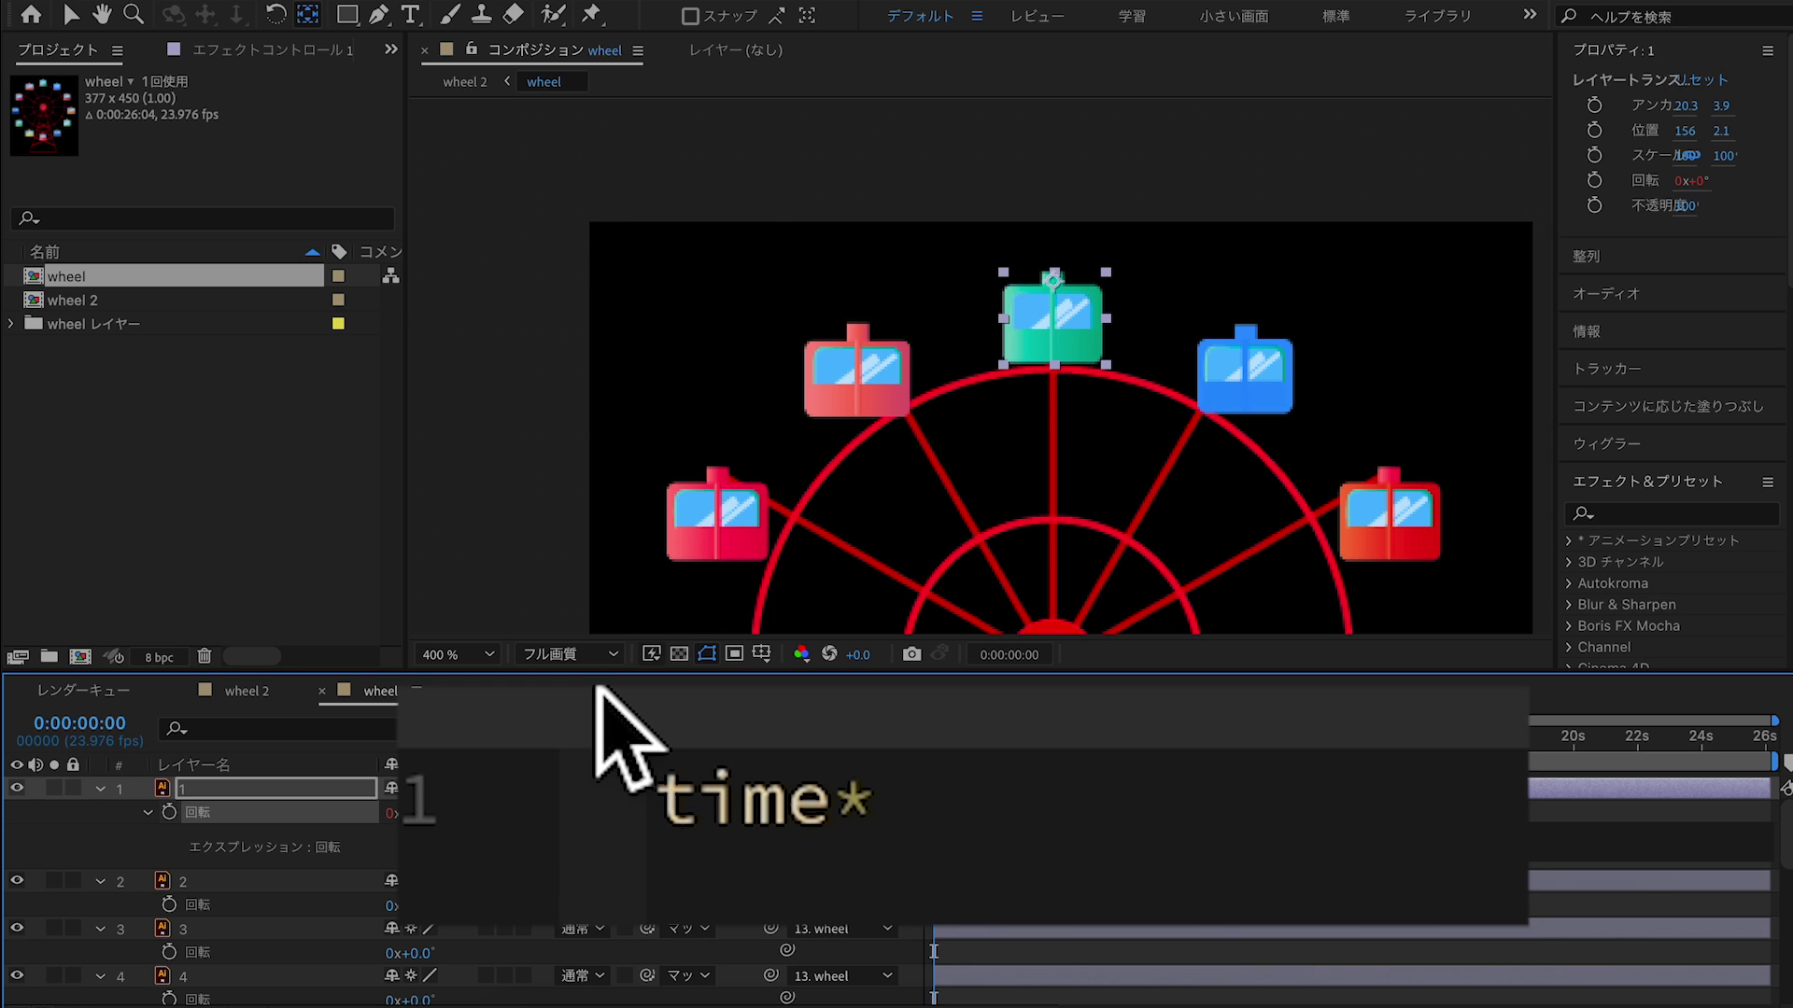
{"action": "type", "text": "-30"}
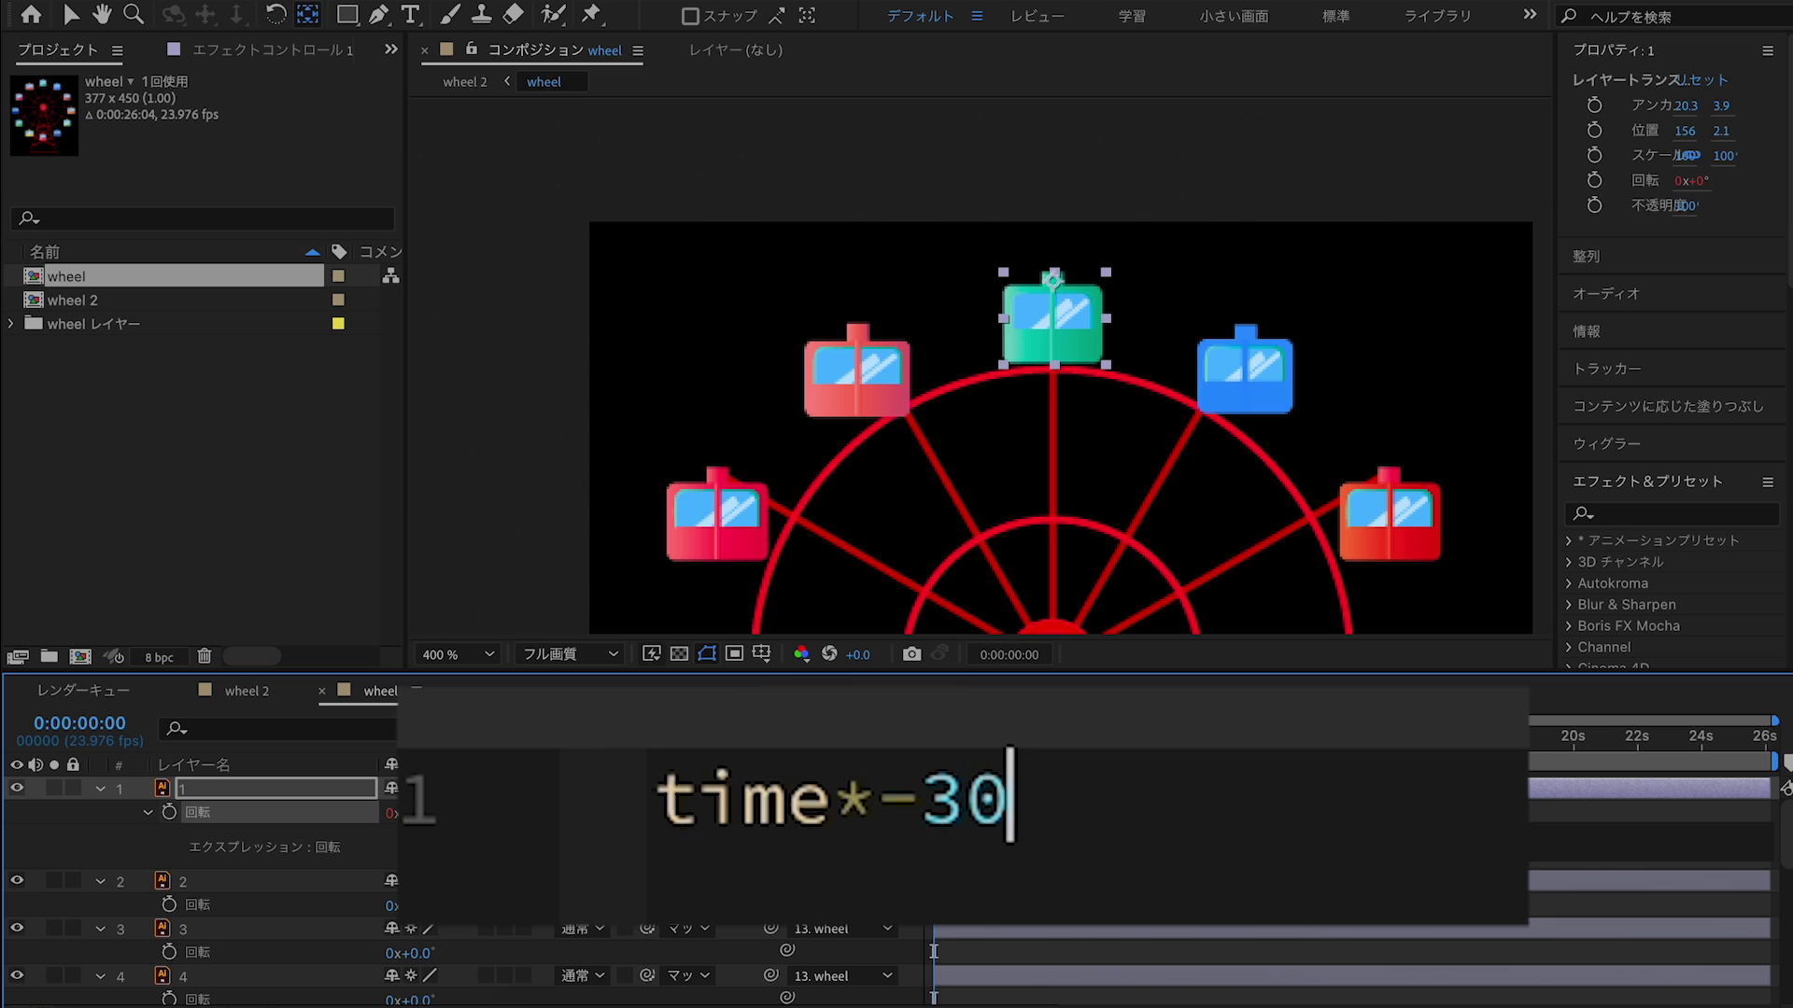
{"action": "left_click", "coordinate": [1043, 744]}
{"action": "mouse_move", "coordinate": [1043, 745]}
{"action": "left_mouse_down"}
{"action": "mouse_move", "coordinate": [928, 747]}
{"action": "mouse_move", "coordinate": [1004, 748]}
{"action": "mouse_move", "coordinate": [964, 766]}
{"action": "mouse_move", "coordinate": [978, 758]}
{"action": "left_mouse_up"}
Collapse all layers, then delete the time*30 expression from the wheel layer's Rotation
{"action": "key", "text": "ctrl+a"}
{"action": "key", "text": "Home"}
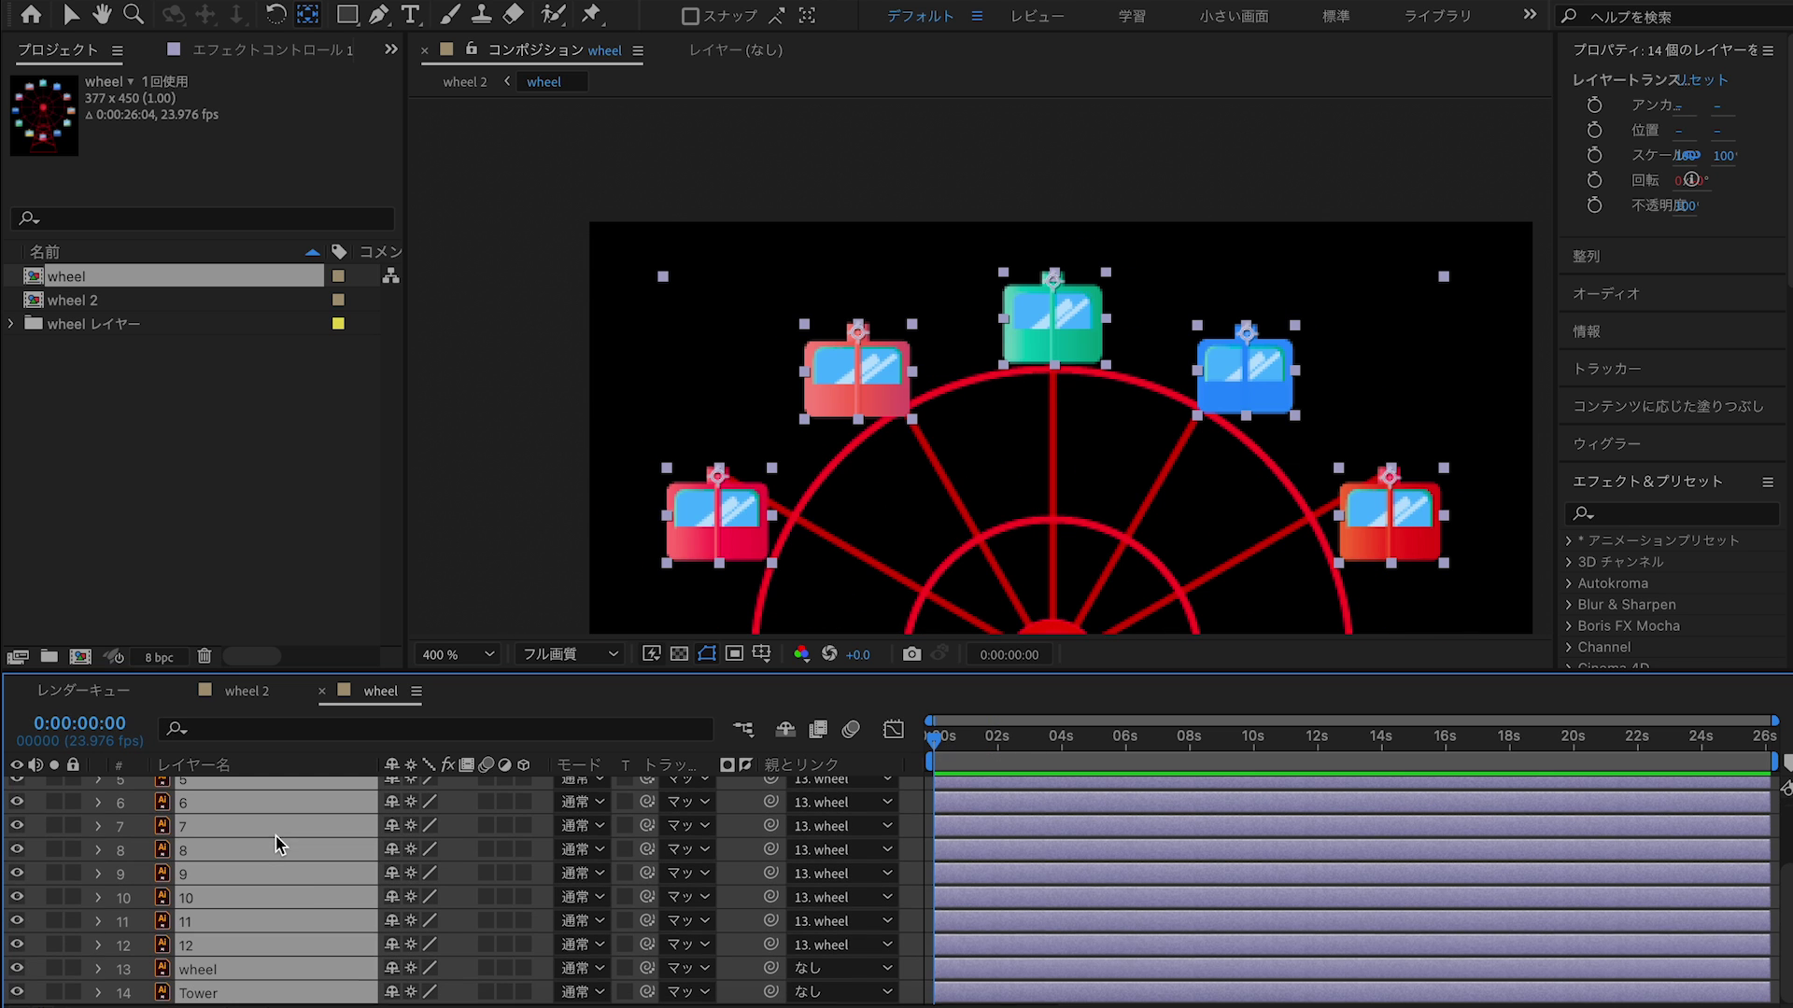
{"action": "left_click", "coordinate": [913, 929]}
{"action": "left_click", "coordinate": [321, 971]}
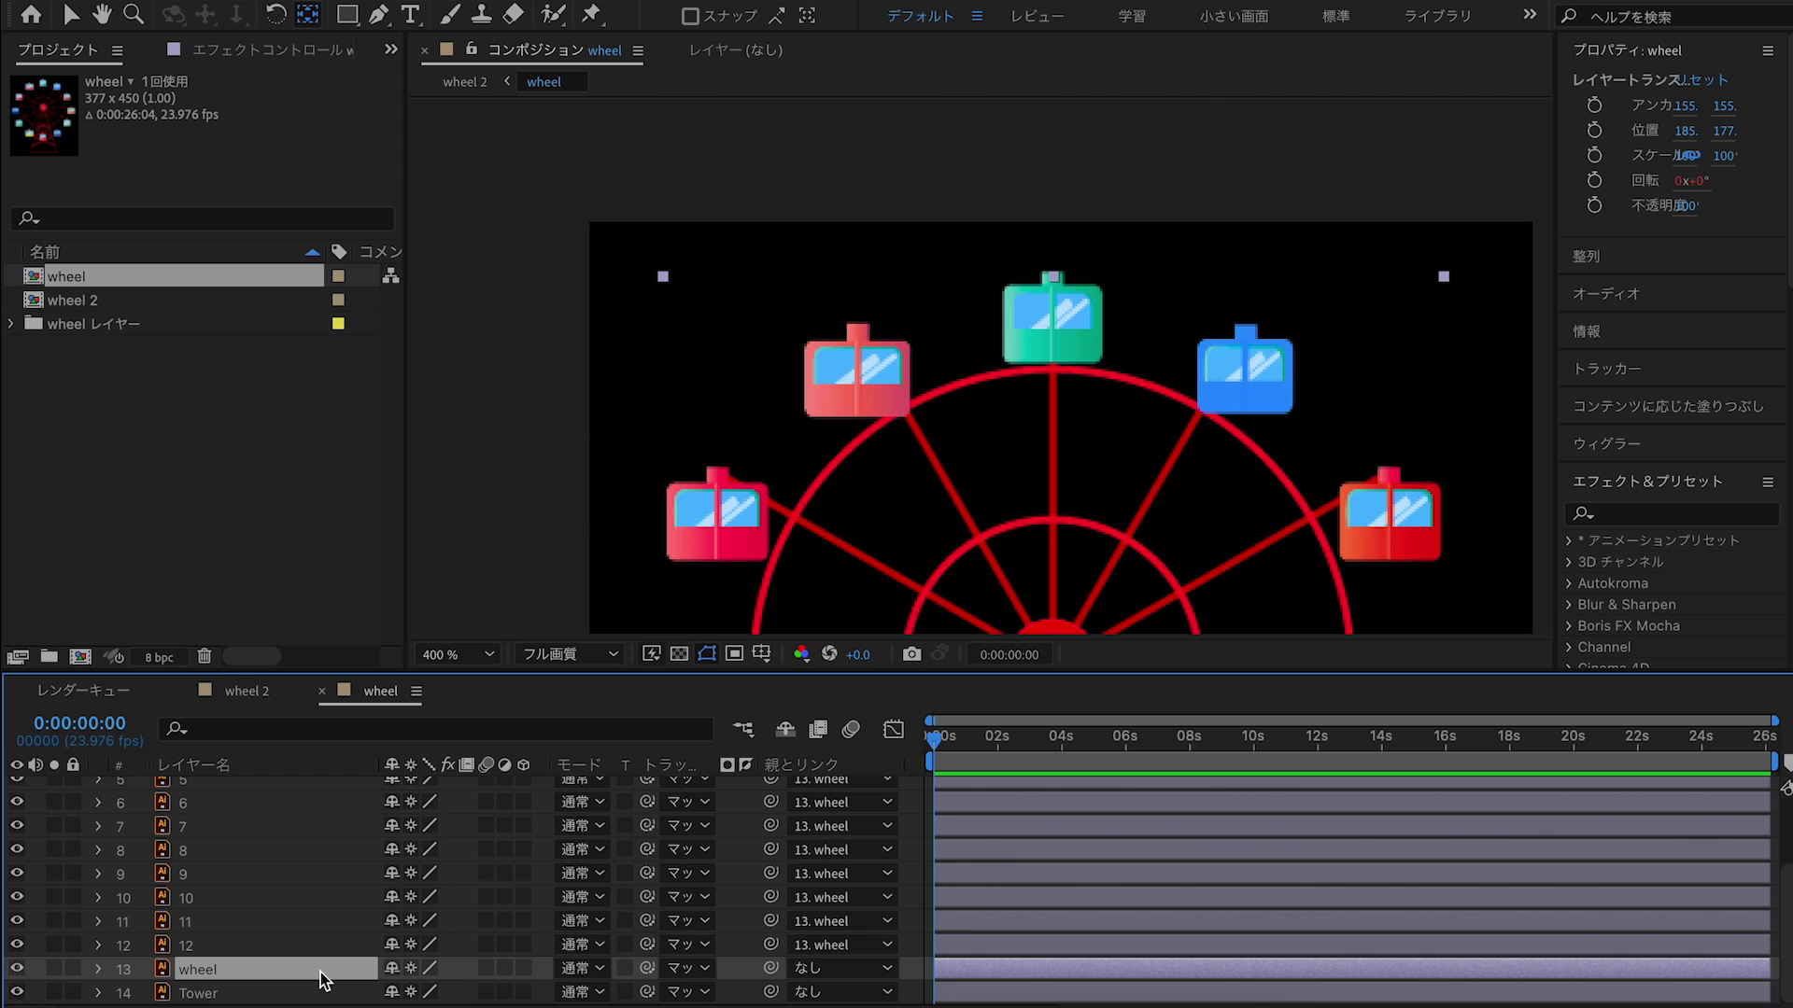
{"action": "key", "text": "e"}
{"action": "key", "text": "e"}
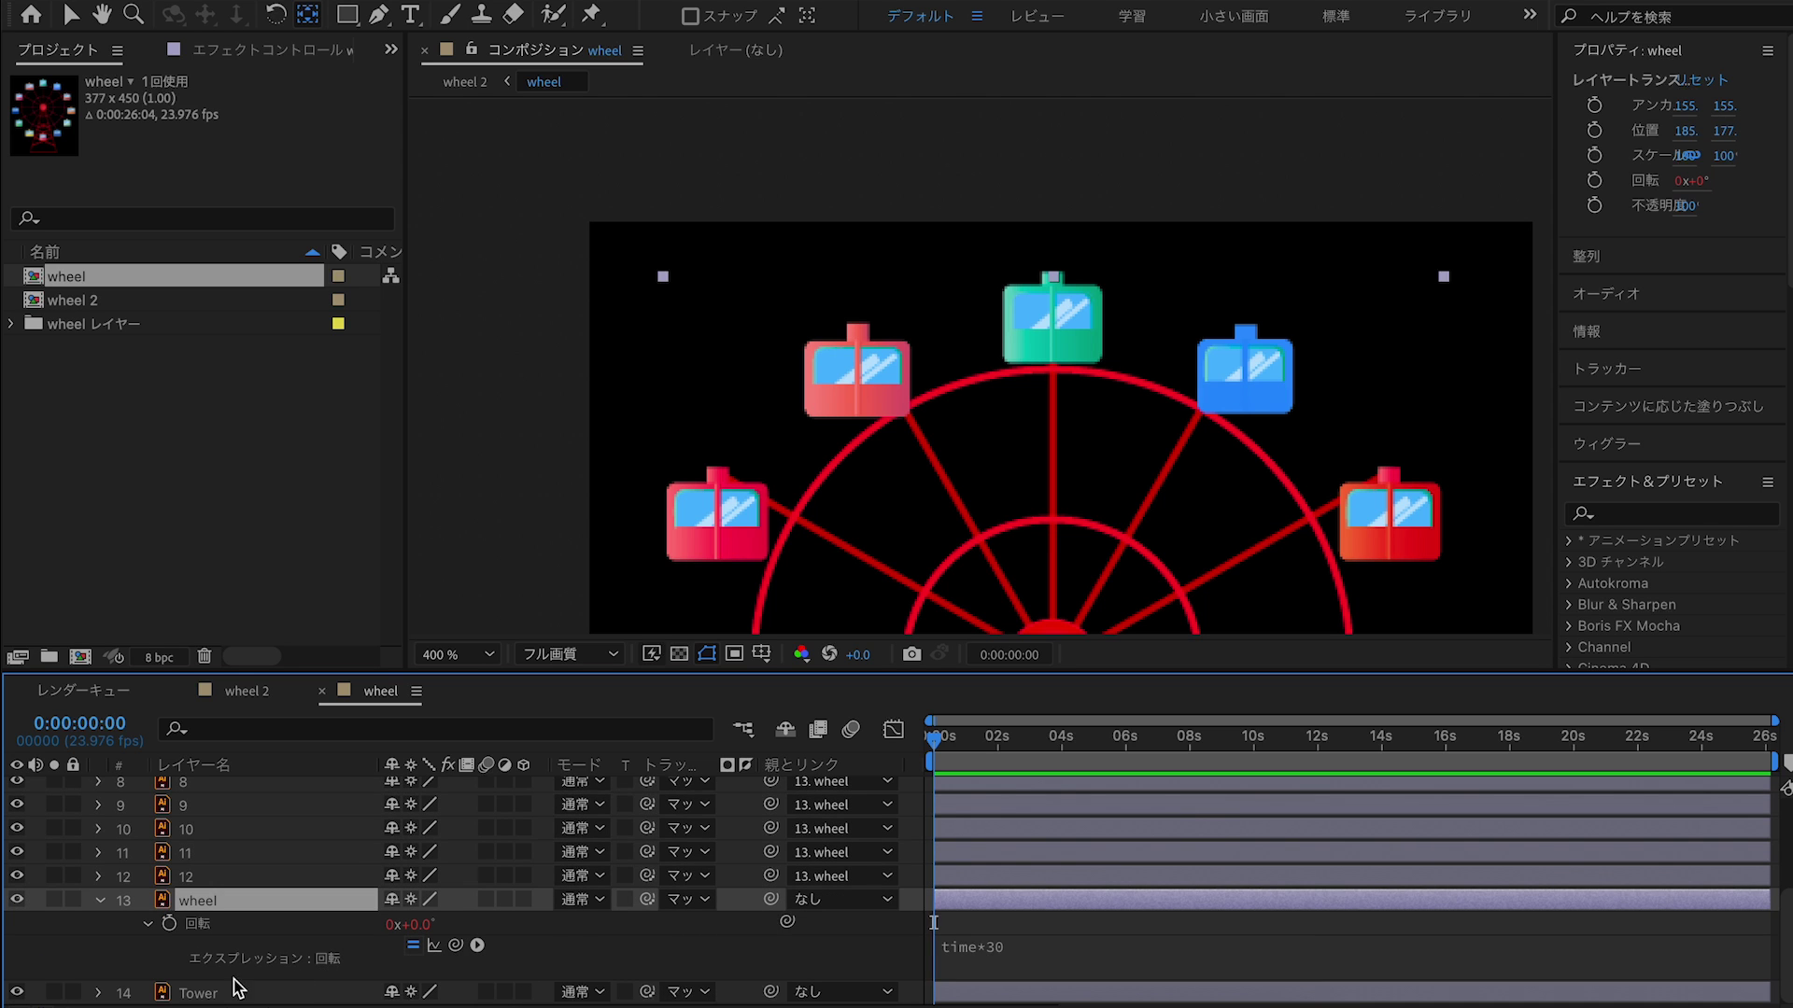
{"action": "left_click", "coordinate": [170, 925], "text": "alt"}
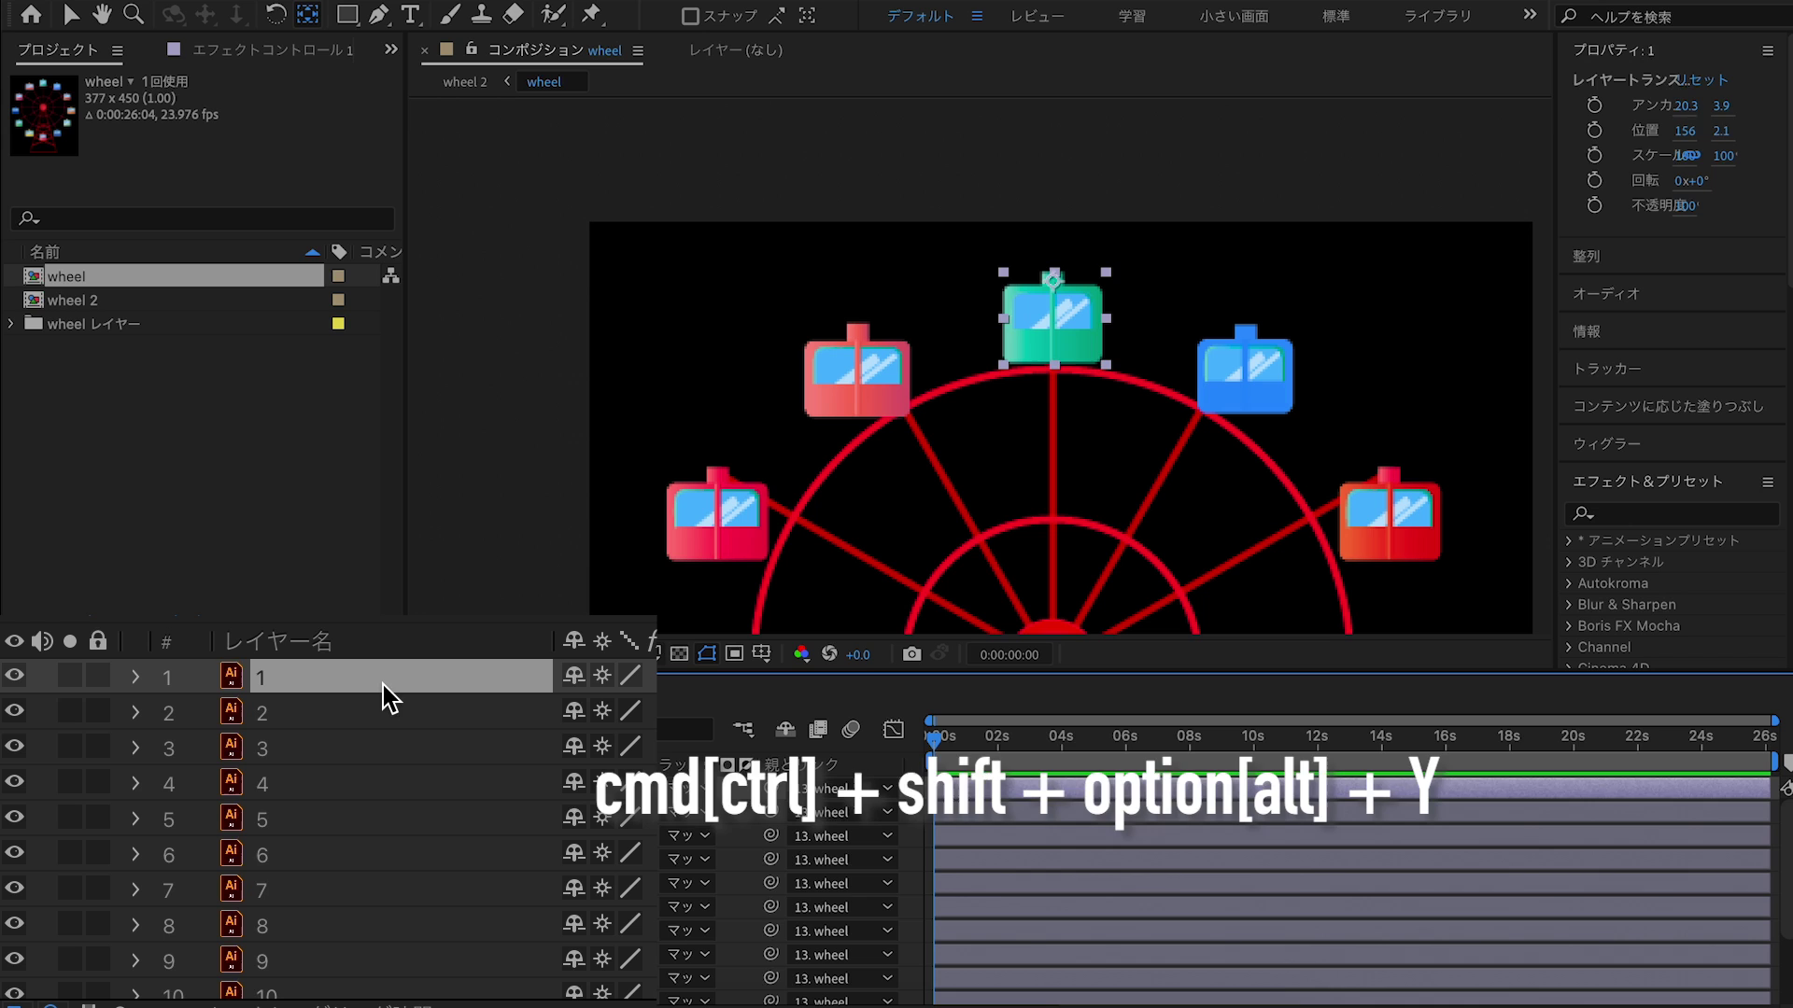
Create a new null layer and apply the スライダー制御 (Slider Control) effect to it
{"action": "key", "text": "ctrl+alt+shift+y"}
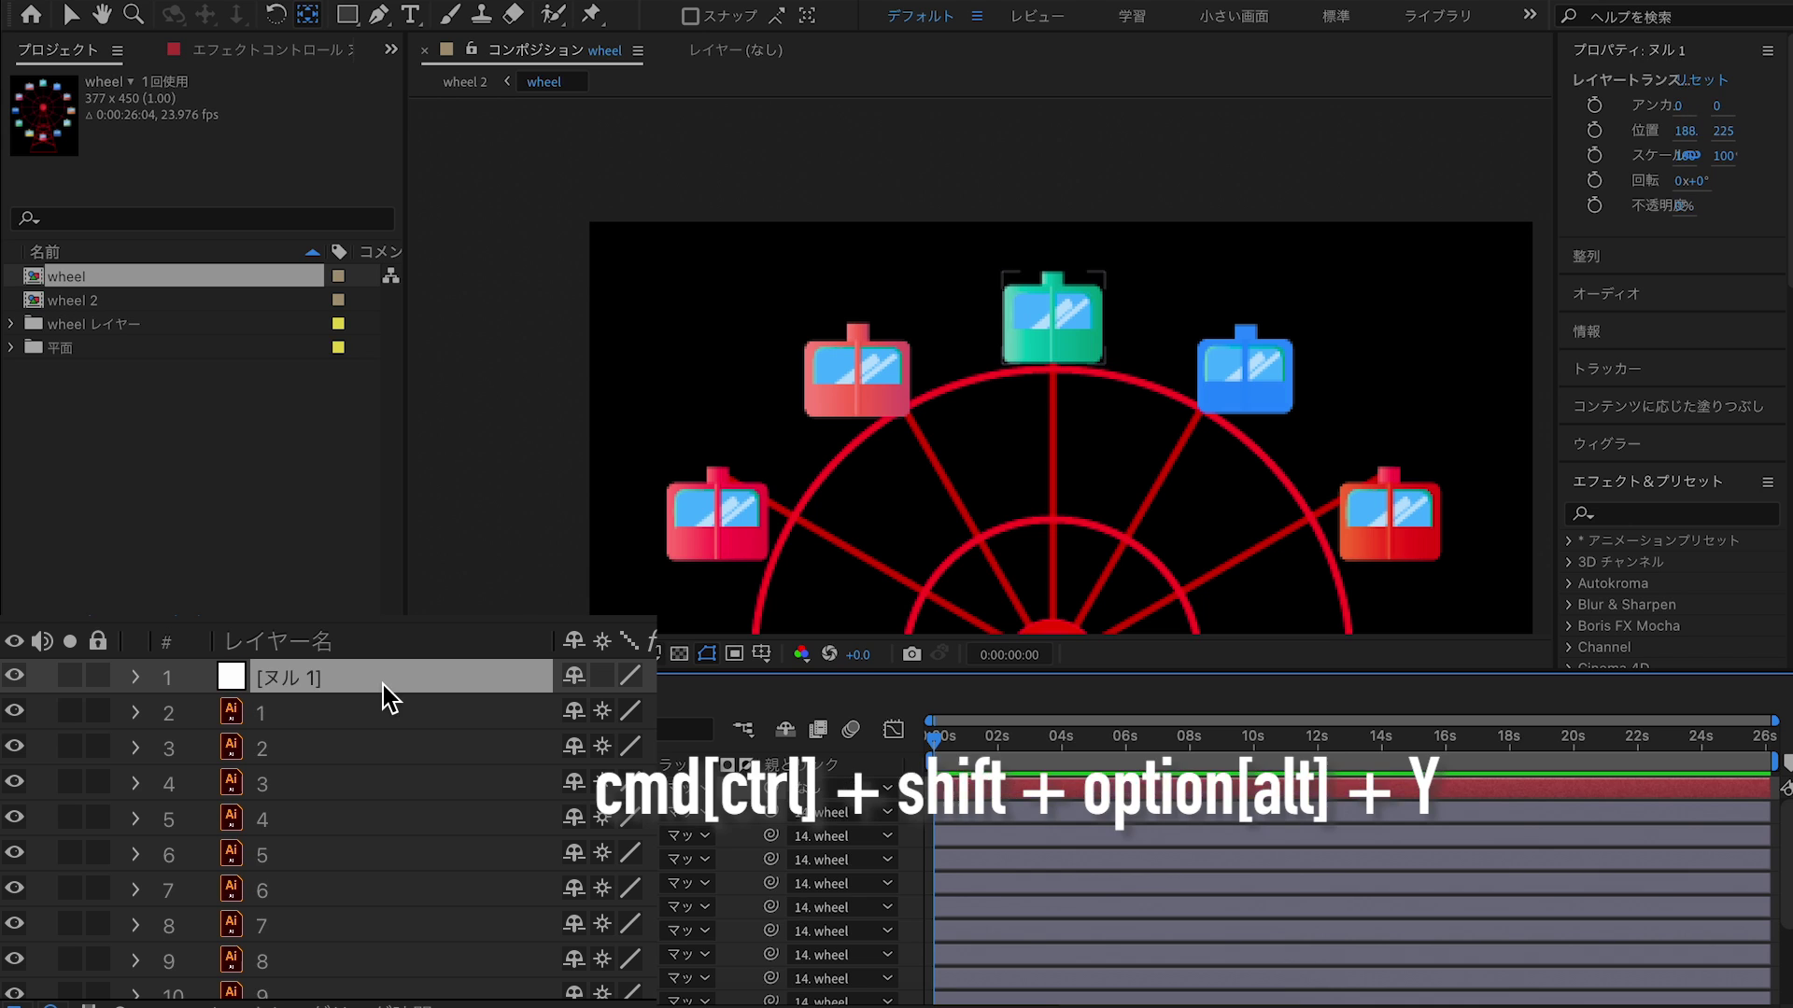
{"action": "type", "text": "スライダー"}
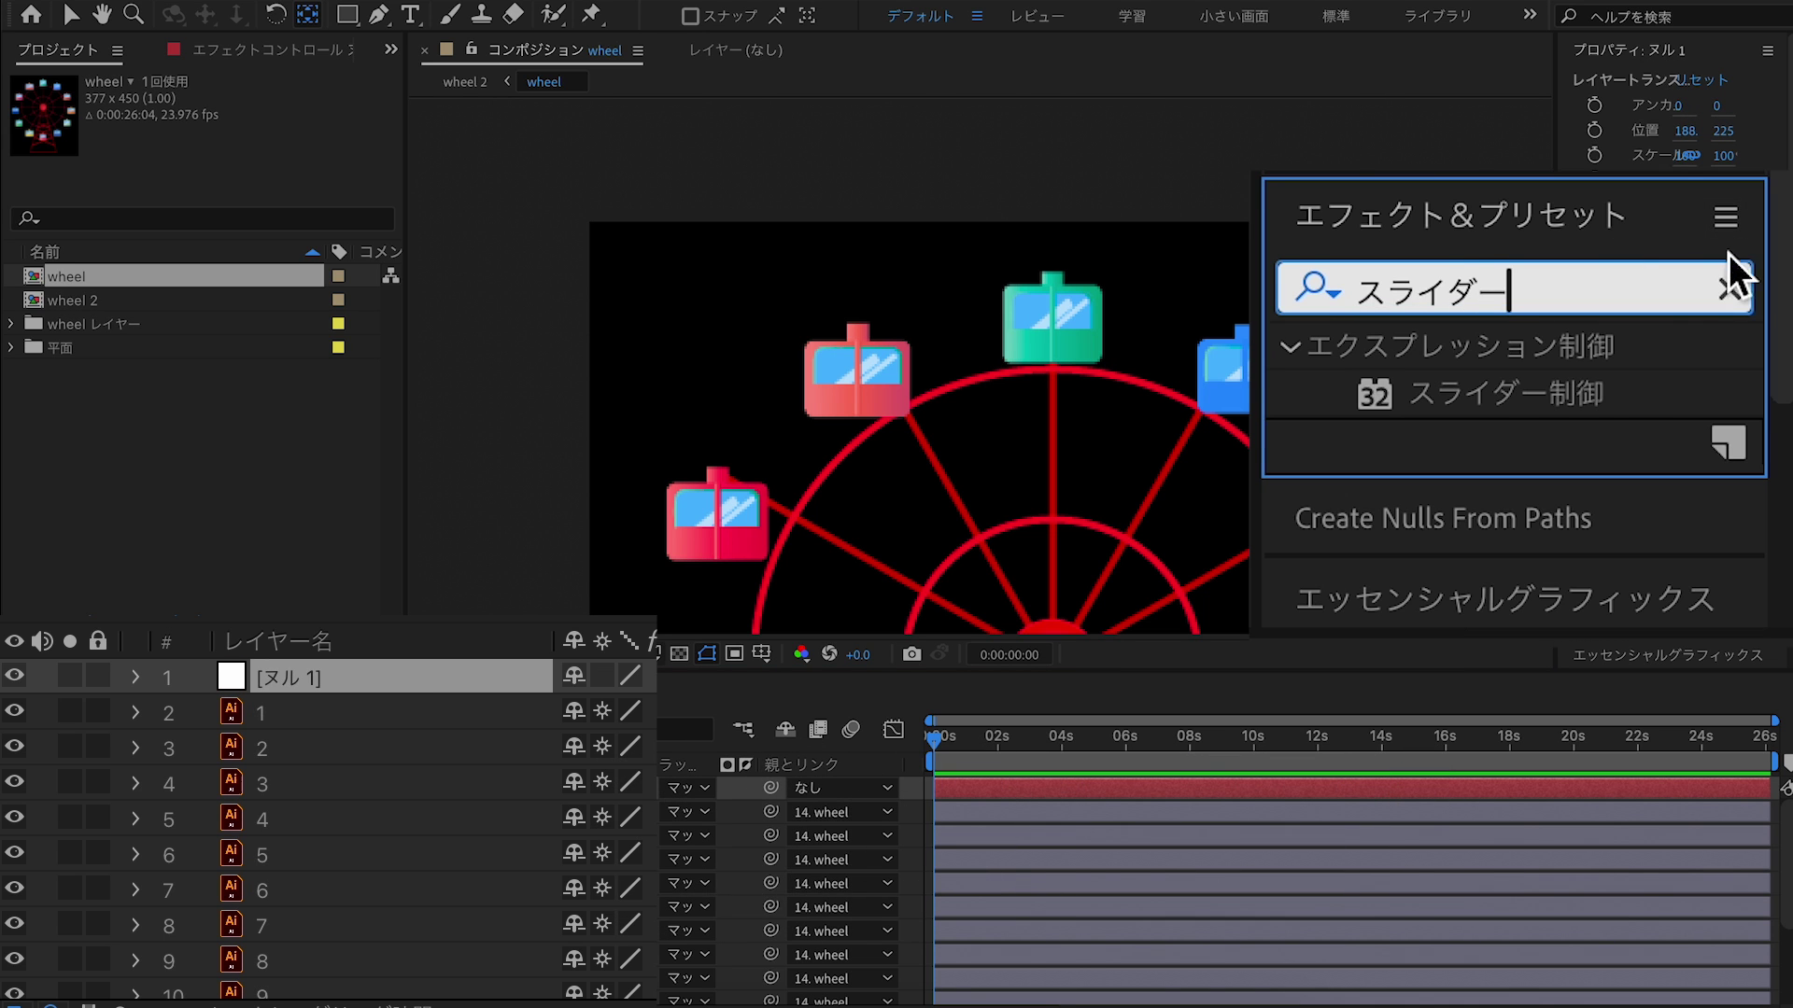
{"action": "double_click", "coordinate": [1578, 389]}
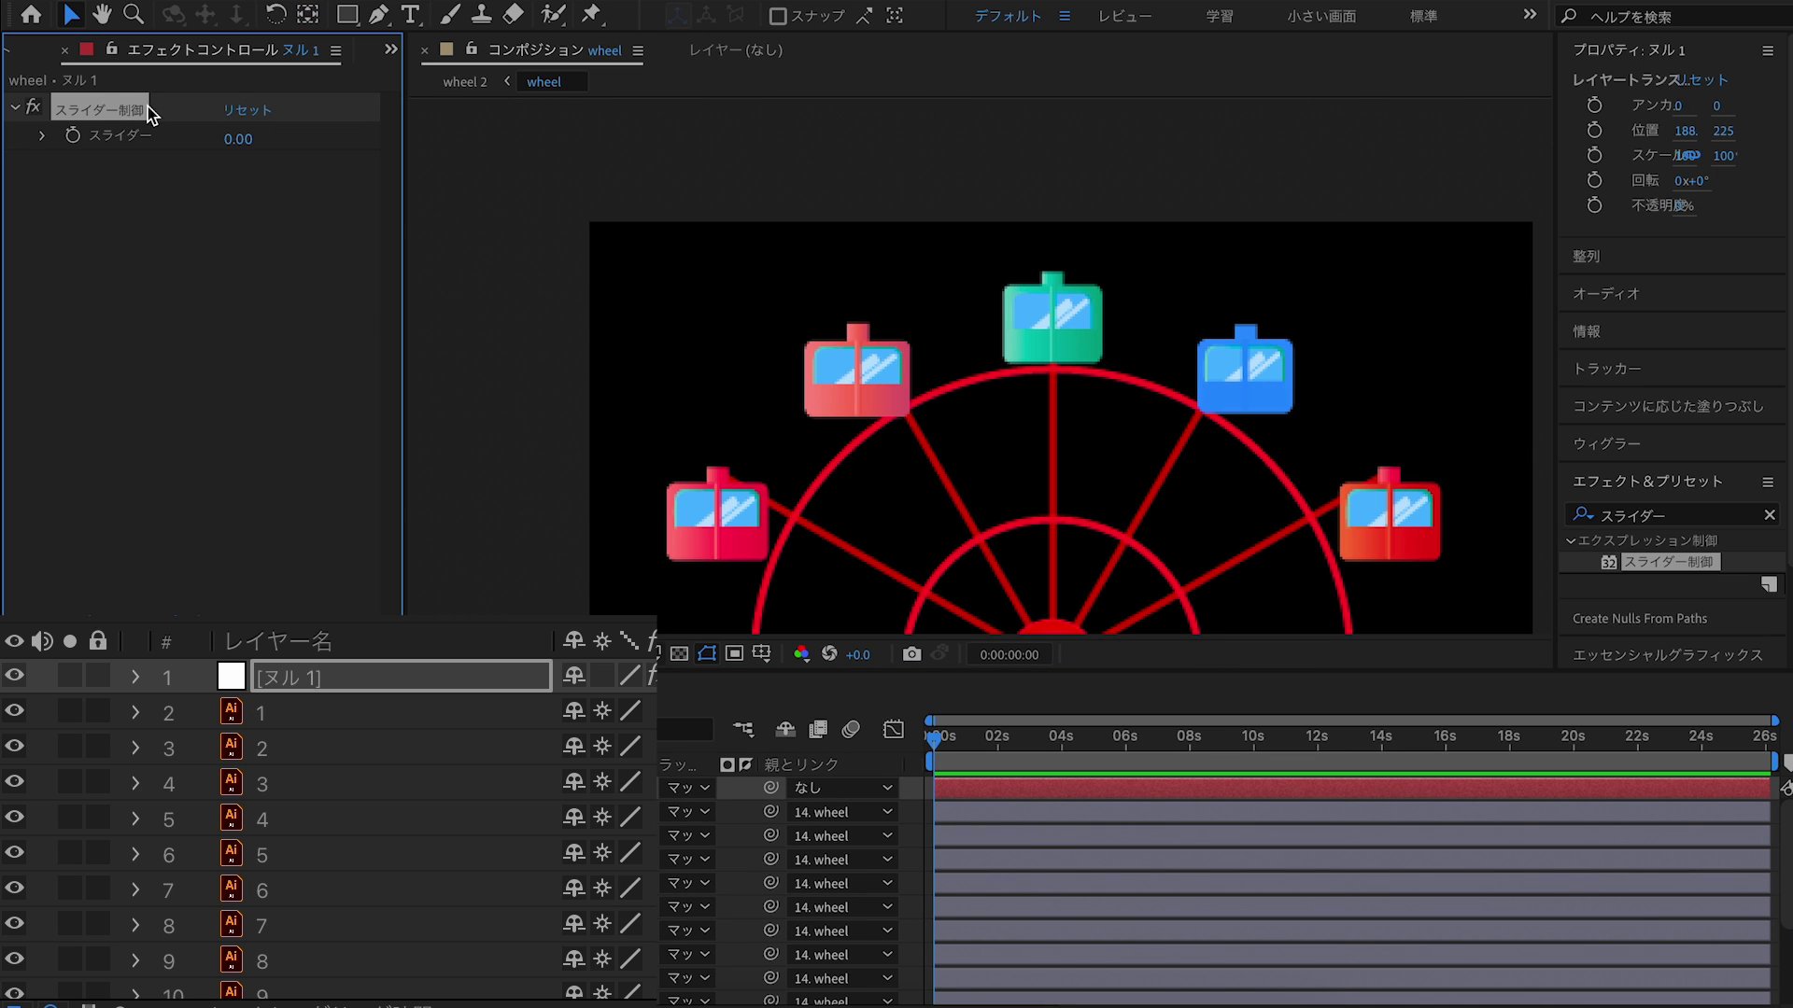
{"action": "left_click", "coordinate": [342, 679]}
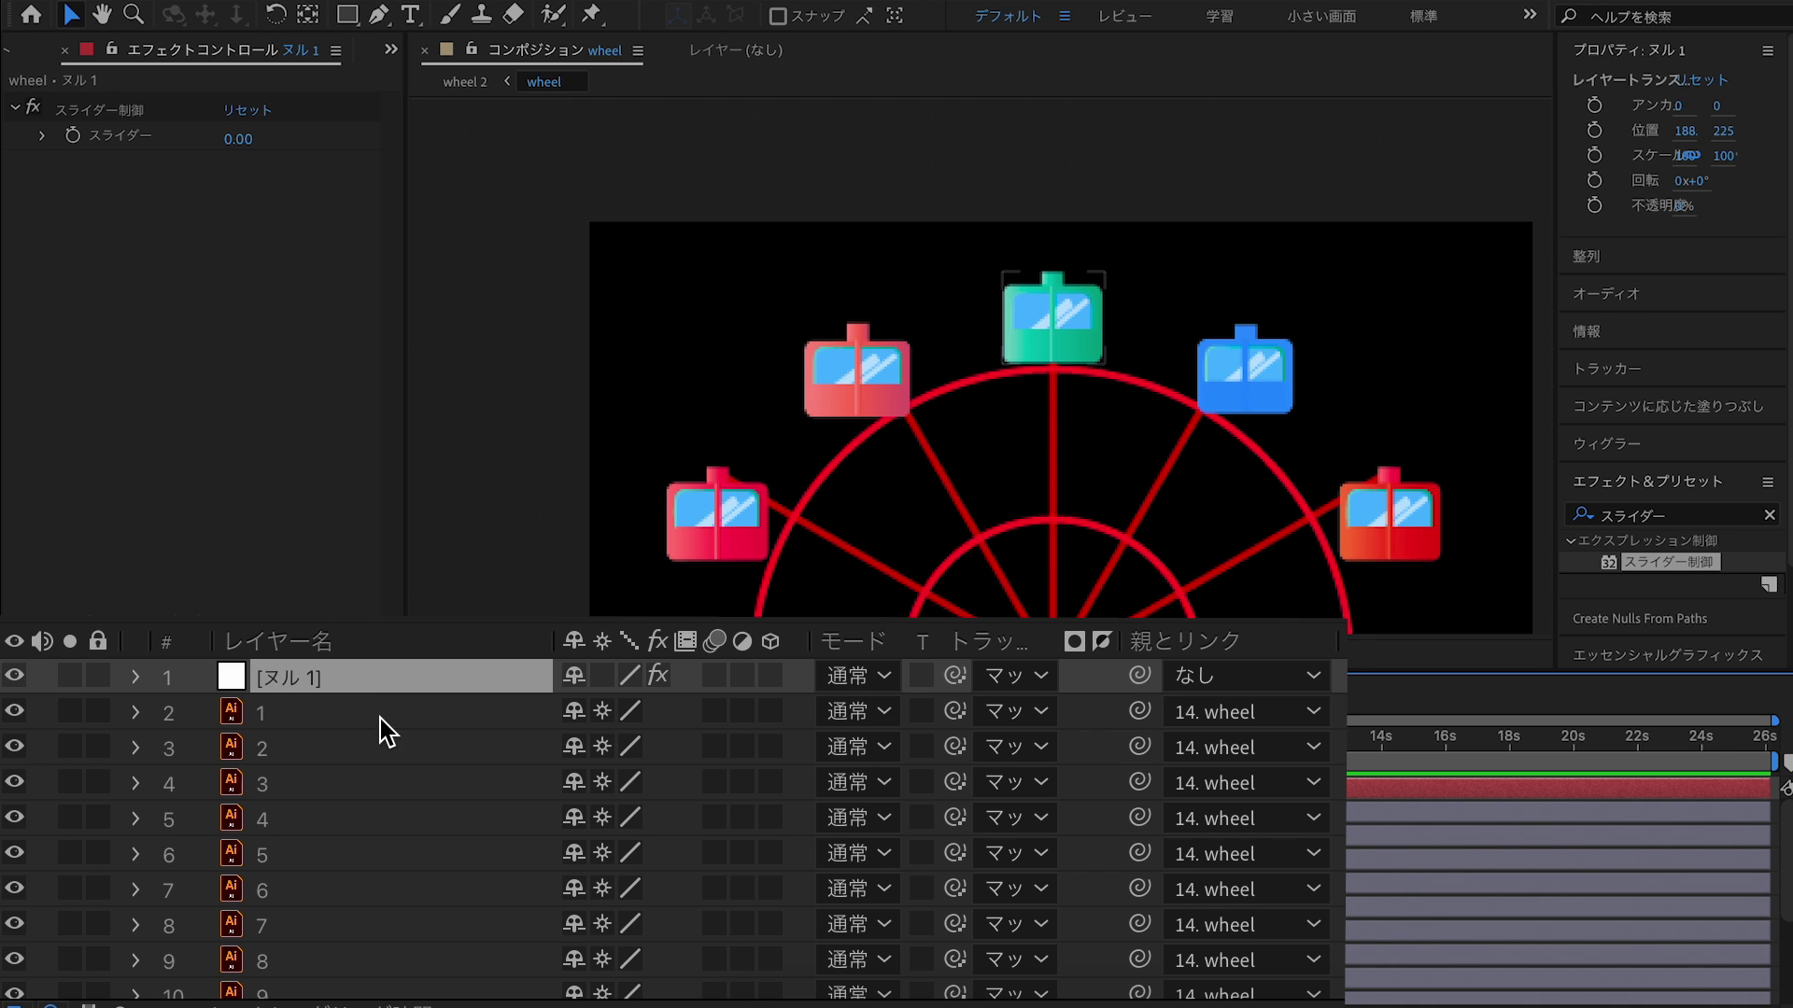
Pick-whip the wheel's and gondola 1's Rotation to Null 1's slider, test-spinning the wheel both ways
{"action": "scroll", "coordinate": [383, 731], "scroll_direction": "down", "scroll_amount": 3}
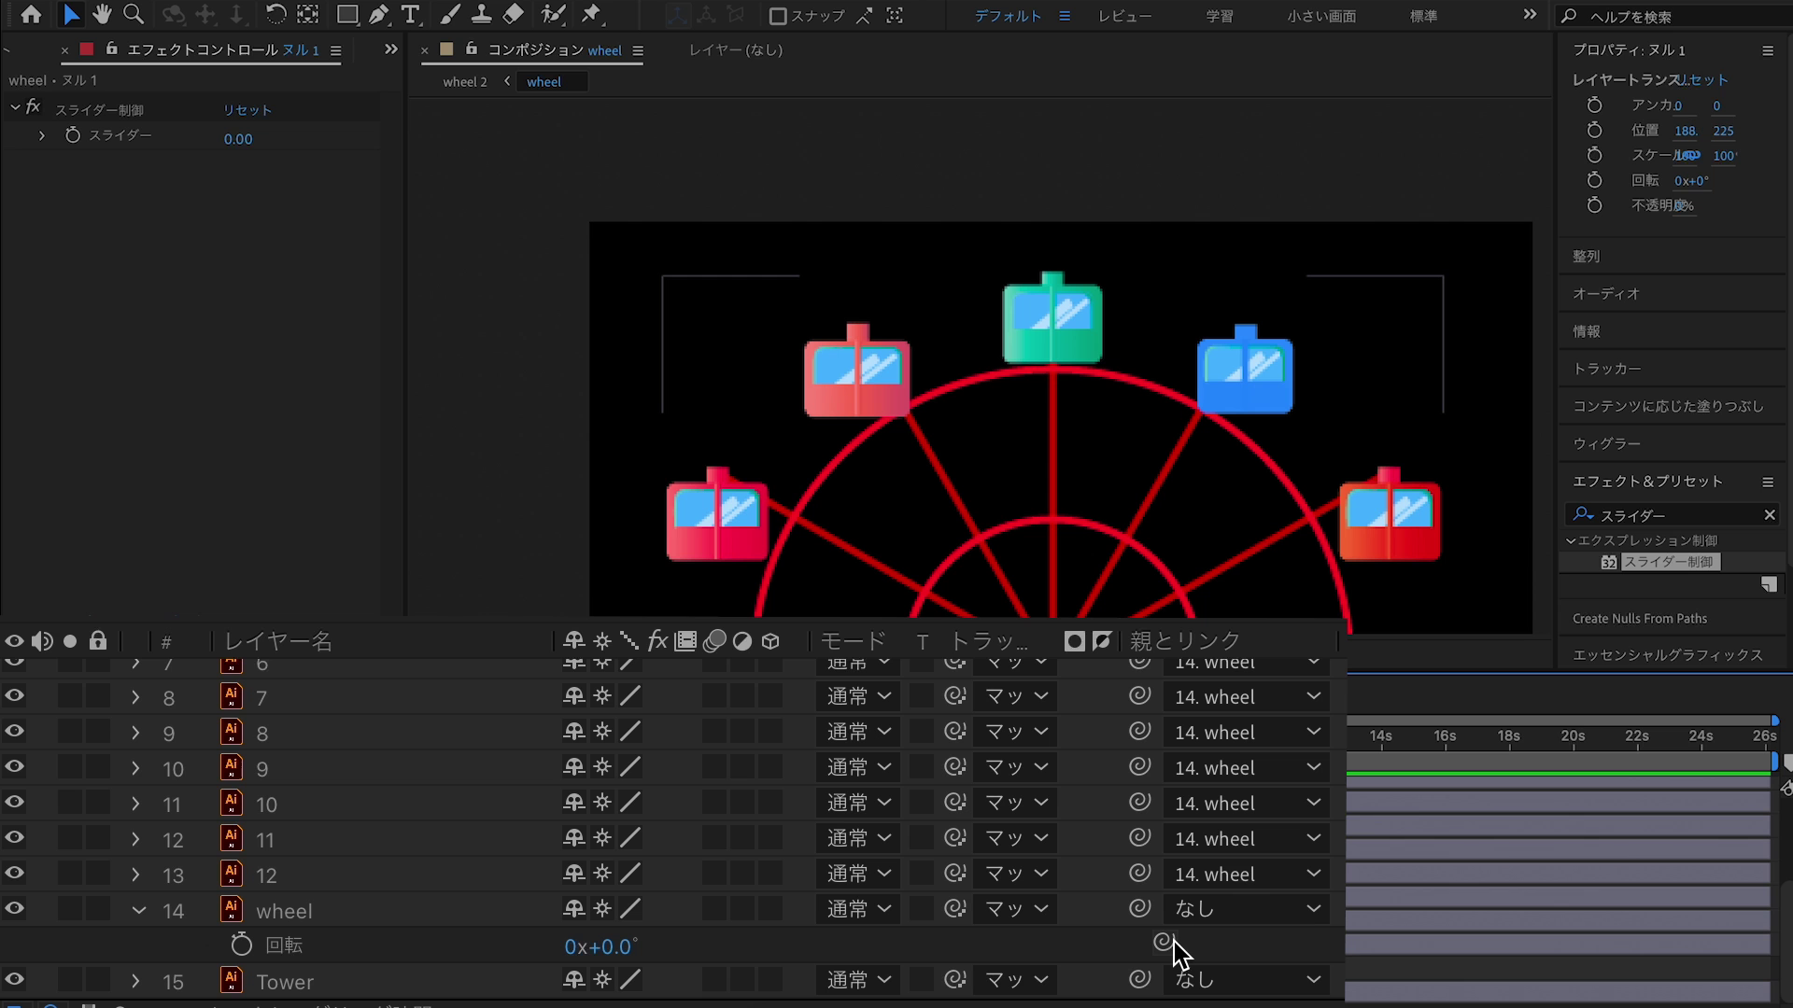
{"action": "left_click_drag", "start_coordinate": [1173, 945], "coordinate": [134, 142]}
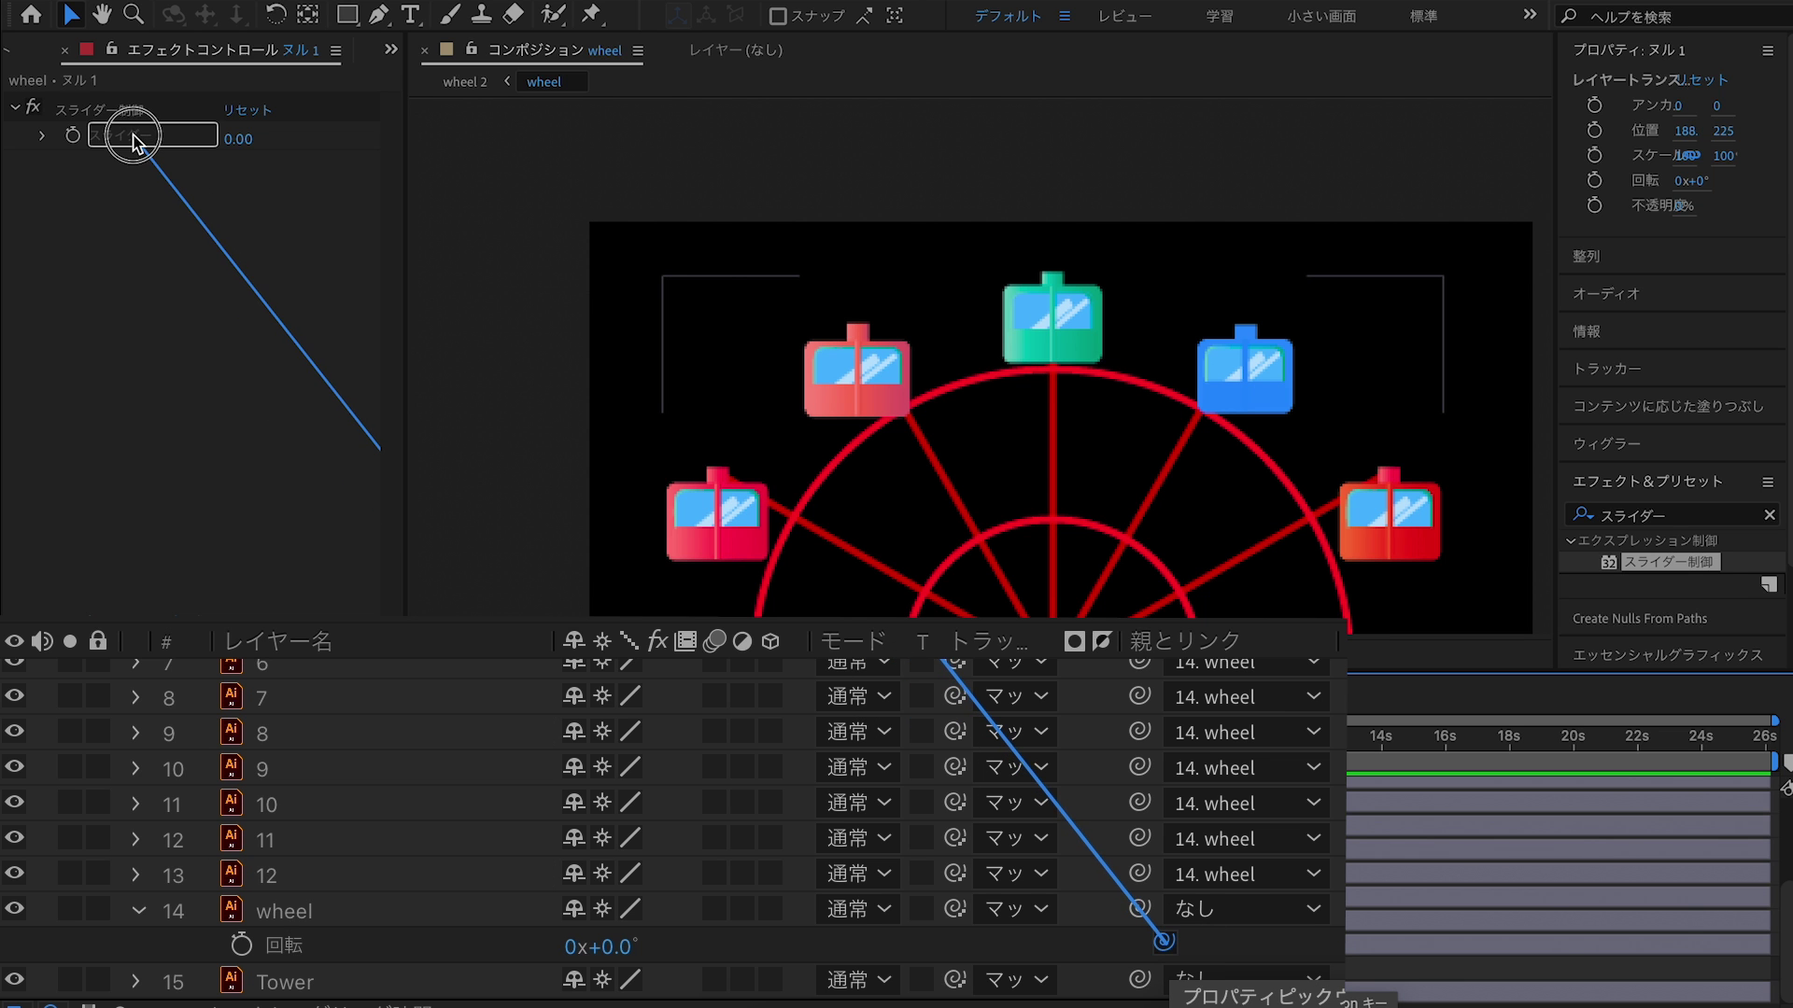
{"action": "left_click_drag", "start_coordinate": [238, 138], "coordinate": [299, 138]}
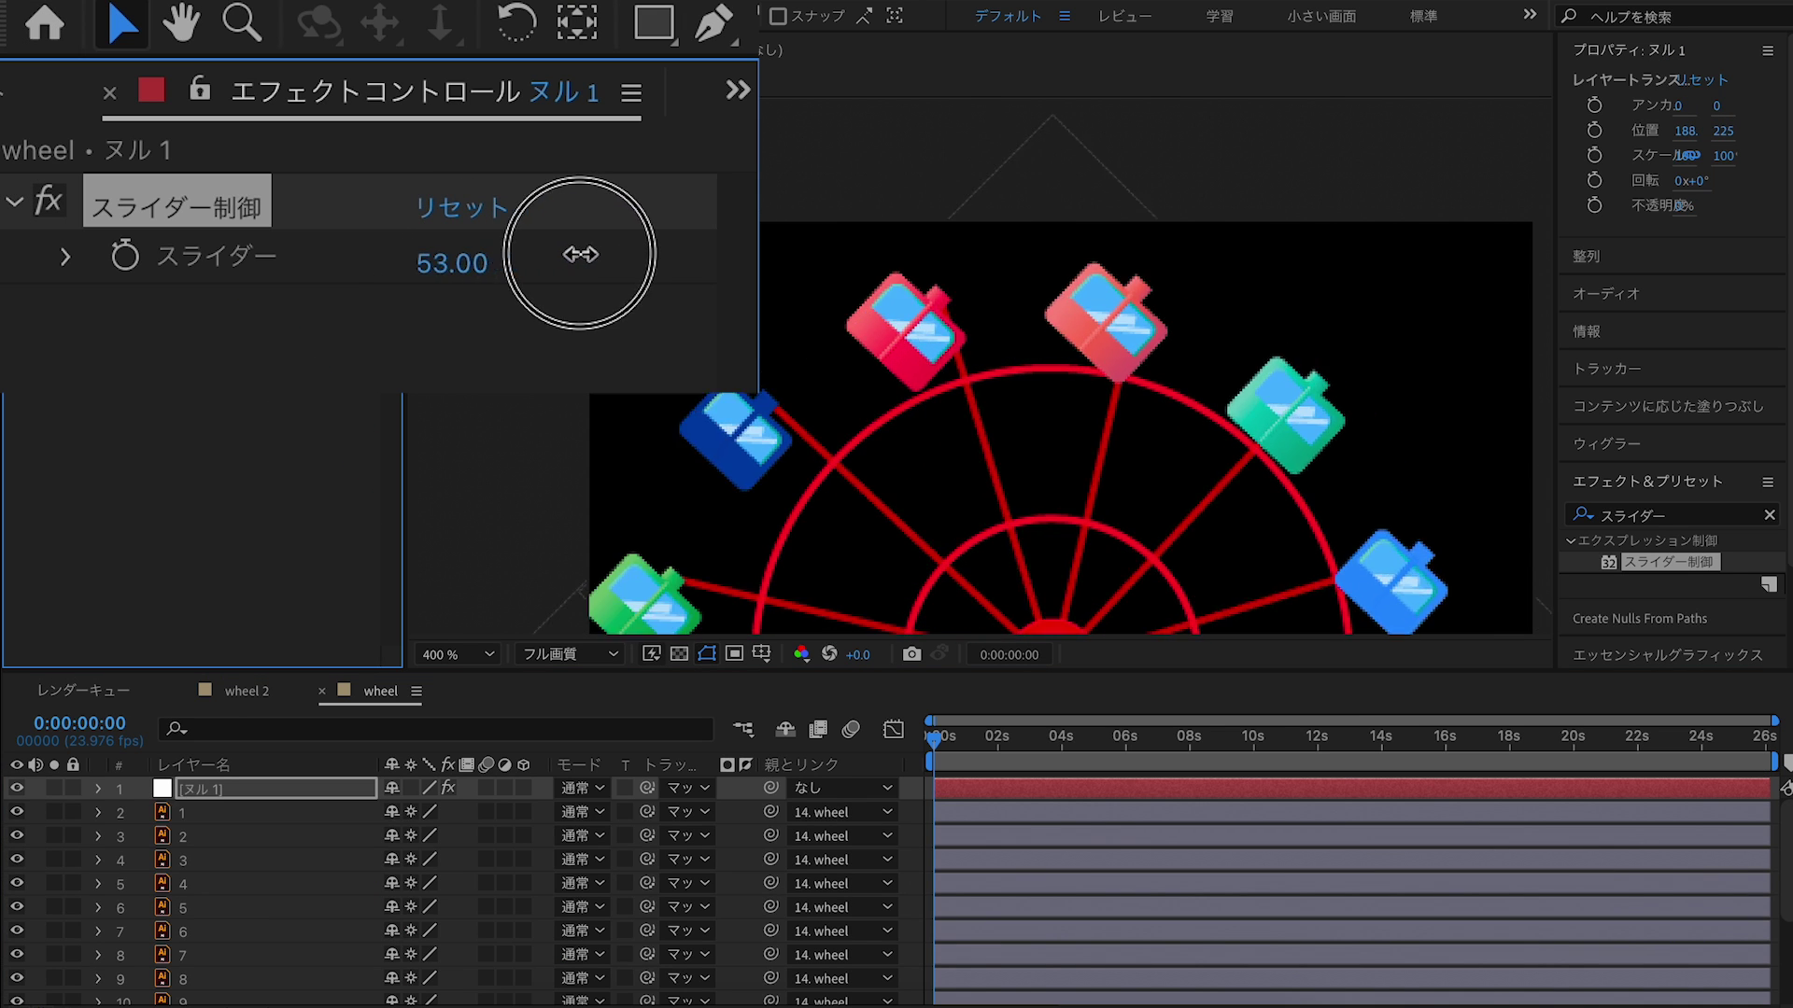
{"action": "mouse_move", "coordinate": [457, 263]}
{"action": "left_mouse_down"}
{"action": "mouse_move", "coordinate": [93, 322]}
{"action": "mouse_move", "coordinate": [373, 336]}
{"action": "mouse_move", "coordinate": [332, 387]}
{"action": "left_mouse_up"}
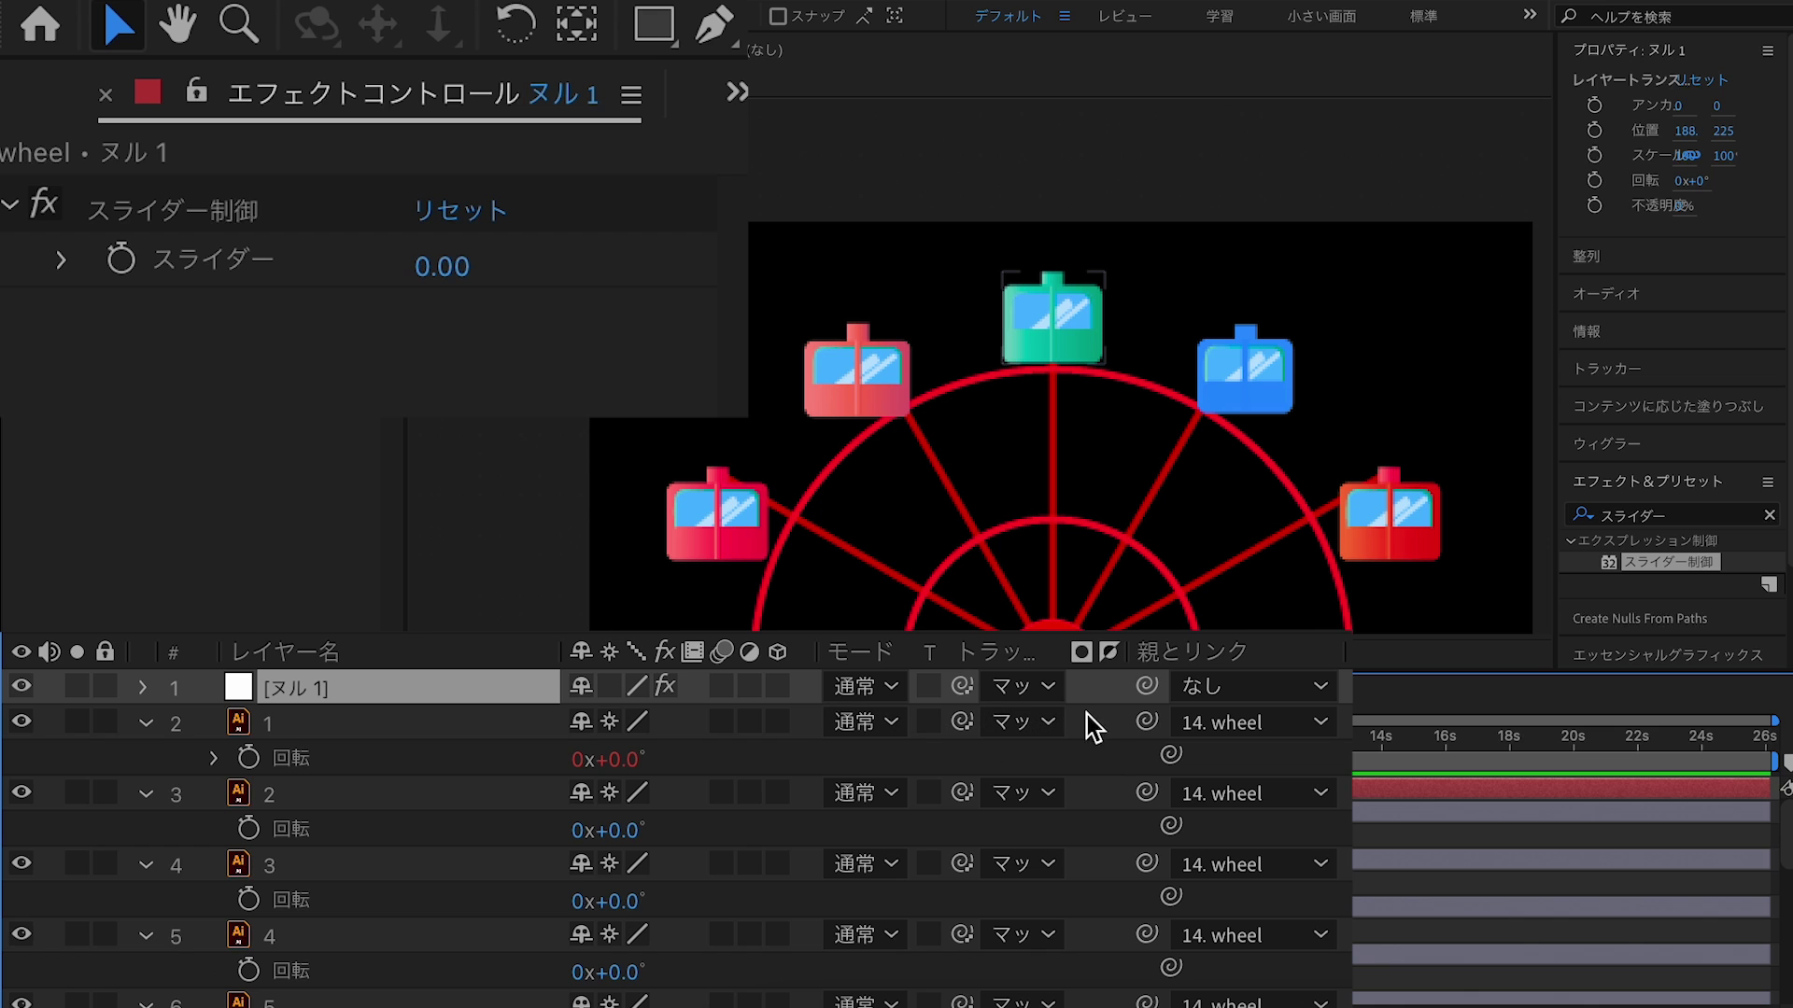
{"action": "left_click_drag", "start_coordinate": [1171, 753], "coordinate": [278, 250]}
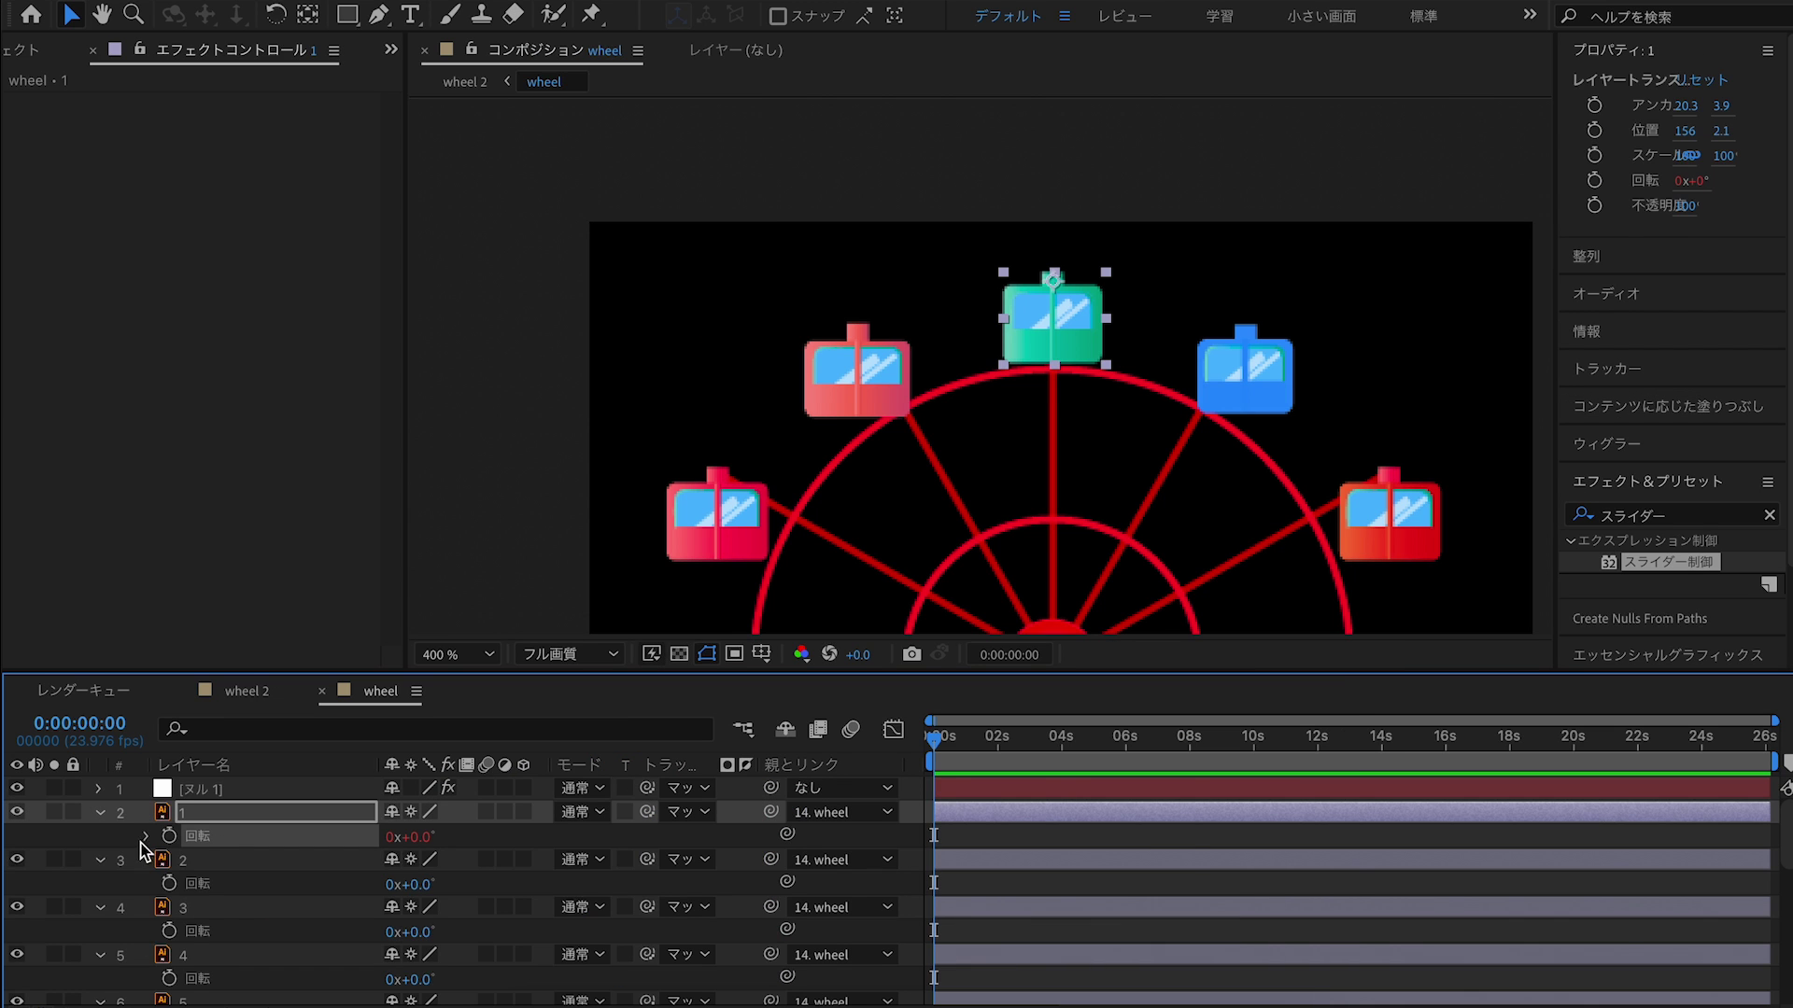
Append *-1 to gondola 1's Rotation expression and scrub the null's slider to test the counter-rotation
{"action": "left_click", "coordinate": [145, 836]}
{"action": "left_click", "coordinate": [1199, 859]}
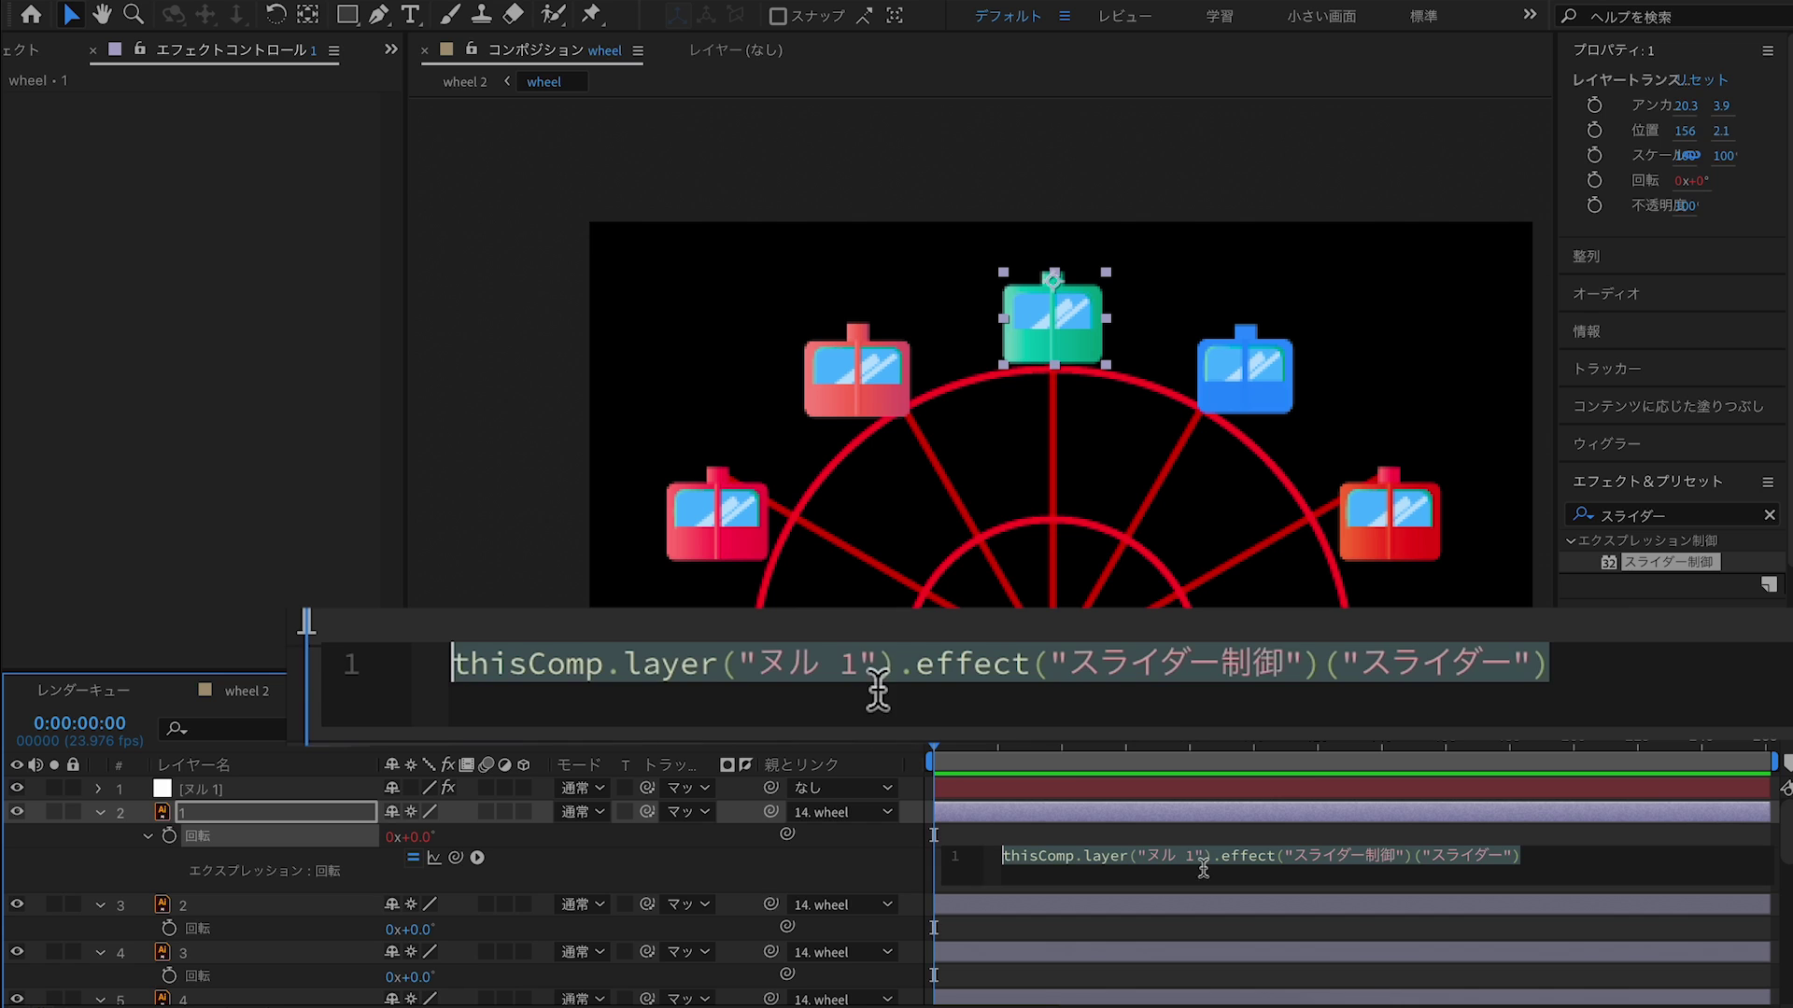
{"action": "left_click", "coordinate": [1621, 863]}
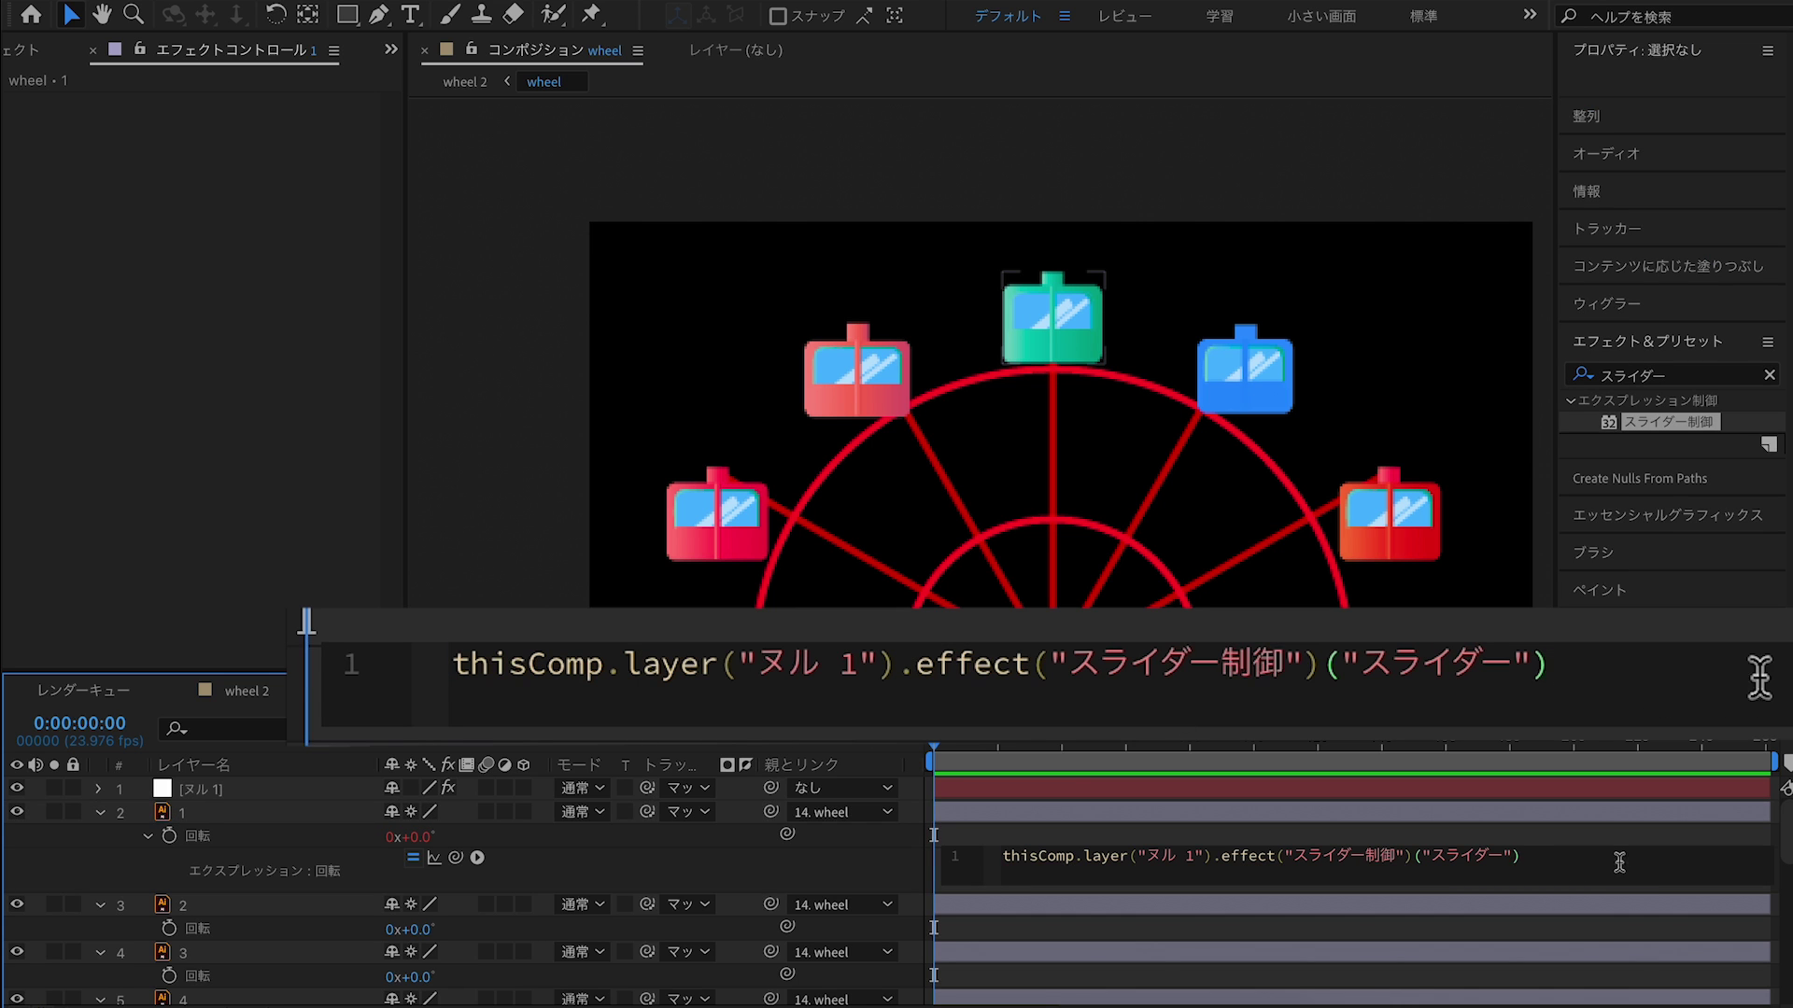
{"action": "type", "text": "*"}
{"action": "left_click", "coordinate": [1546, 820]}
{"action": "left_click", "coordinate": [298, 804]}
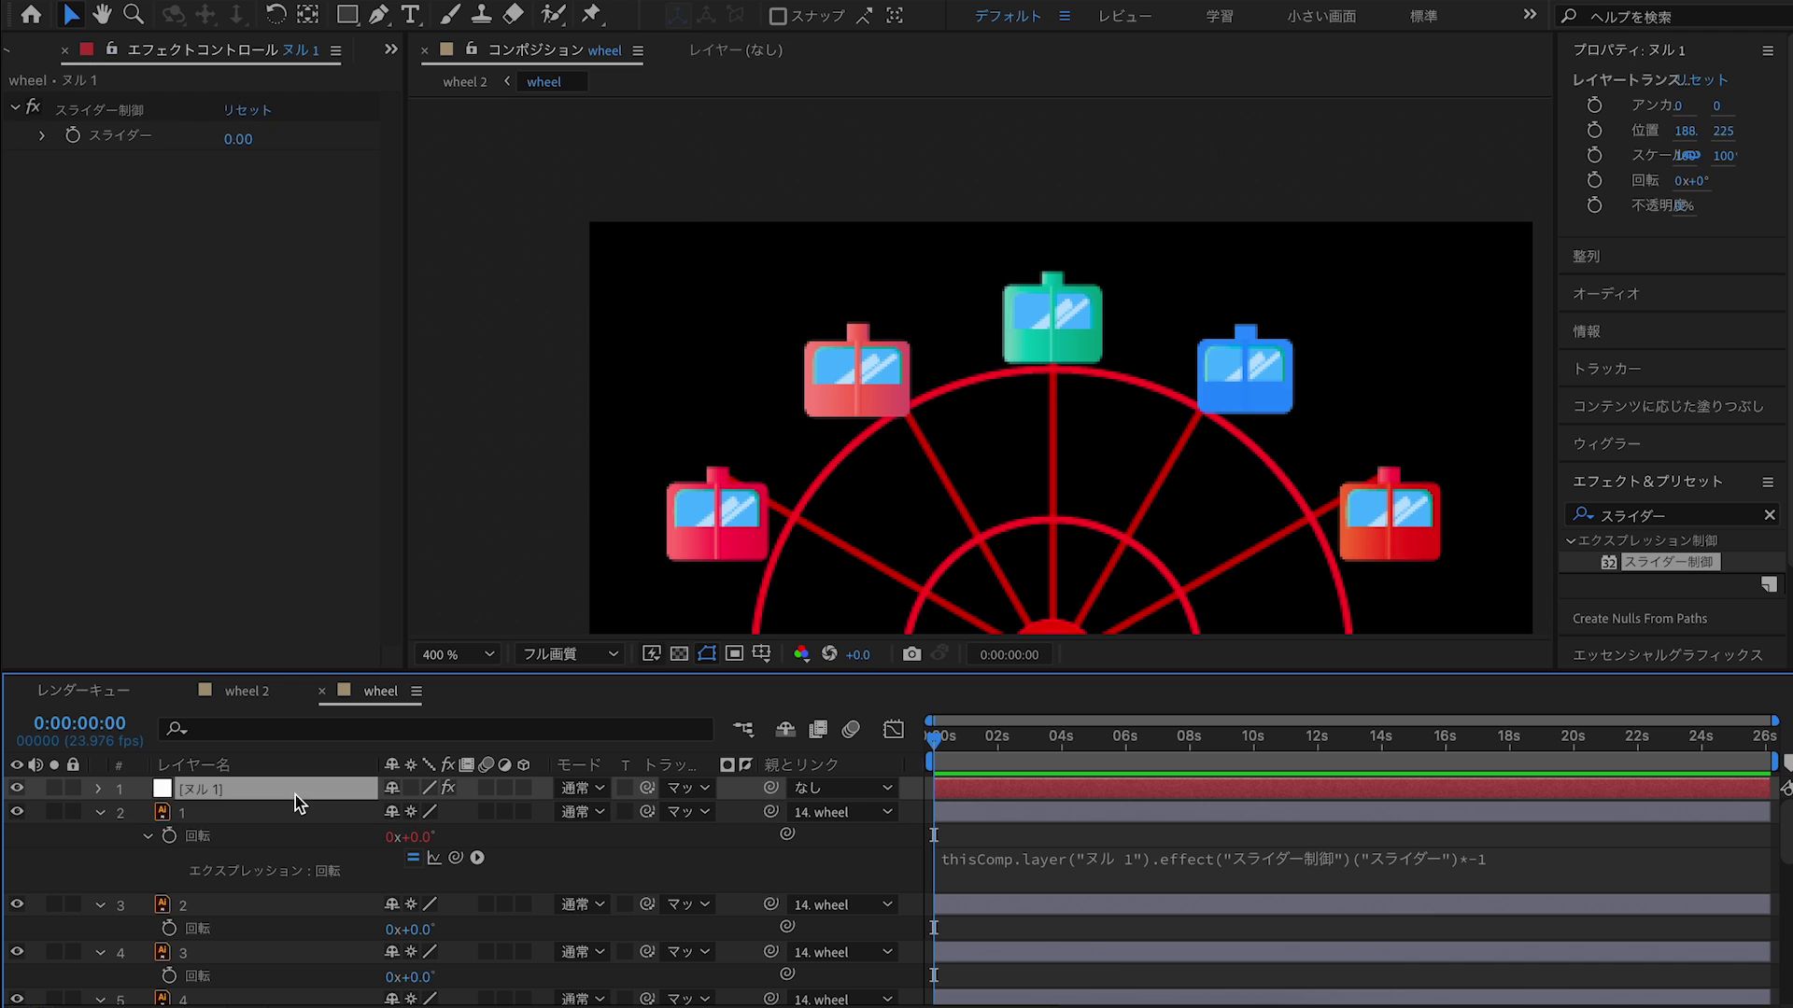
{"action": "mouse_move", "coordinate": [238, 140]}
{"action": "left_mouse_down"}
{"action": "mouse_move", "coordinate": [306, 146]}
{"action": "mouse_move", "coordinate": [366, 791]}
{"action": "left_mouse_up"}
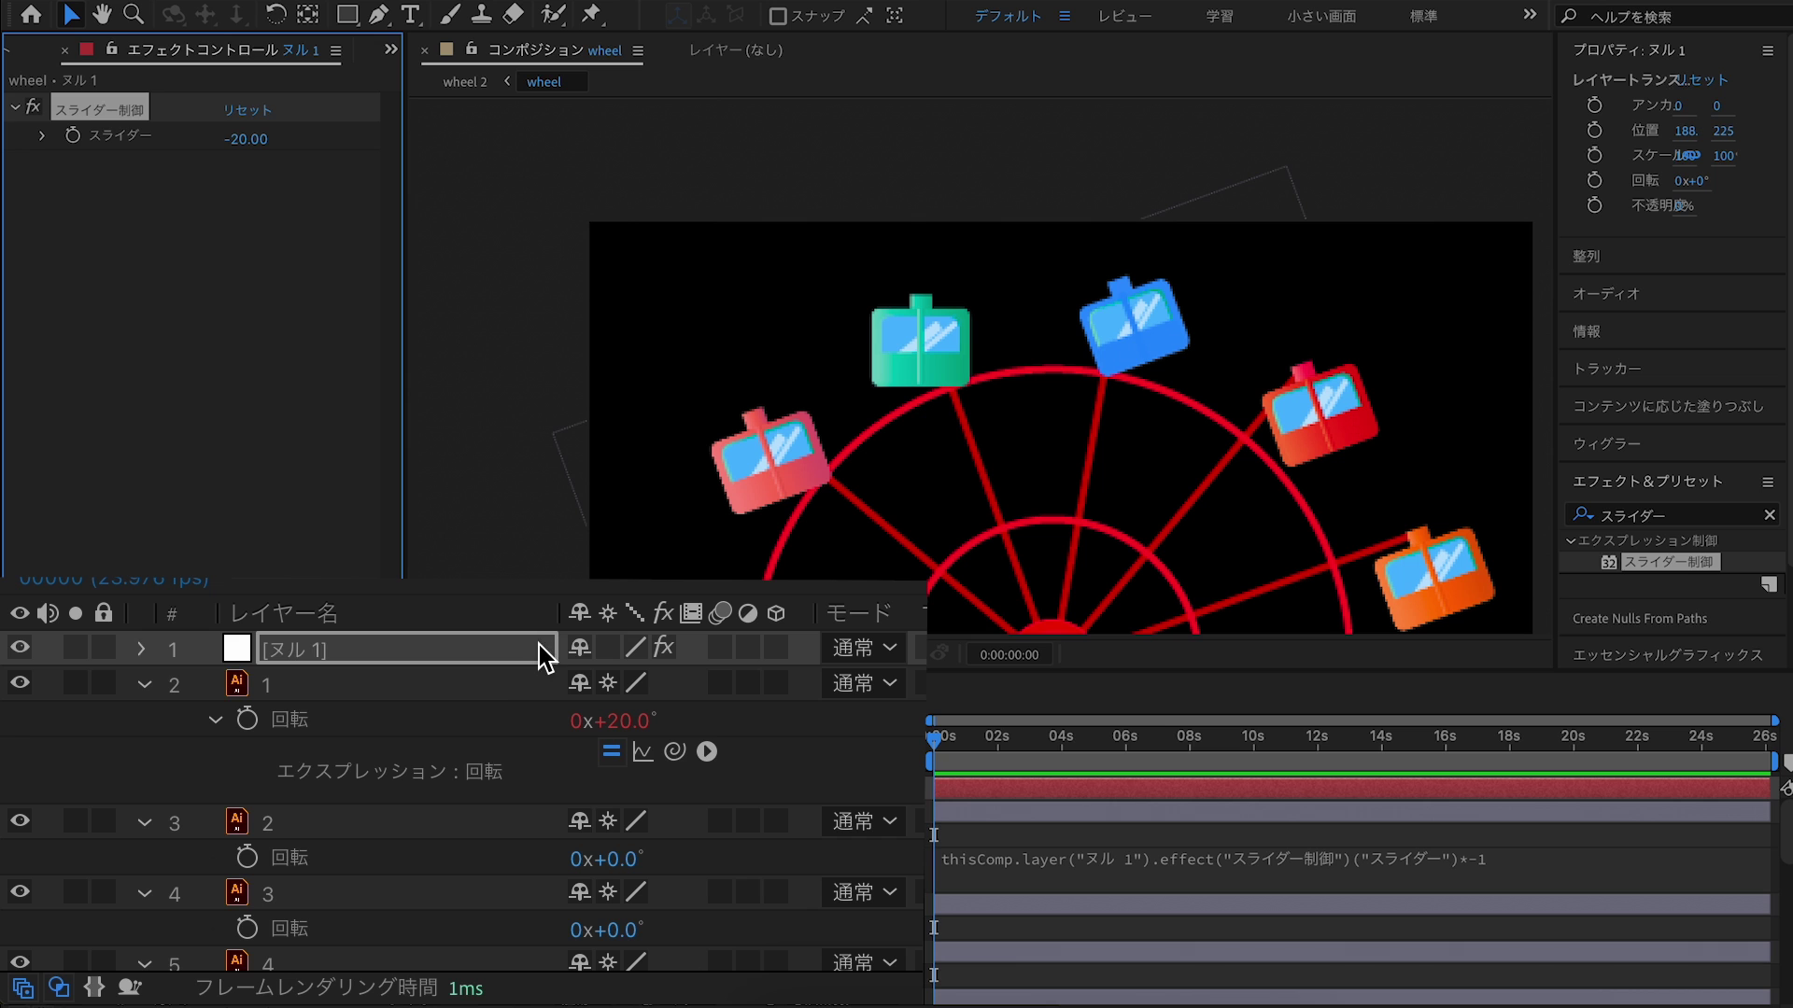
Paste gondola 1's rotation expression onto gondolas 2–12, then test with the slider at 123.00
{"action": "left_click", "coordinate": [463, 721]}
{"action": "key", "text": "ctrl+c"}
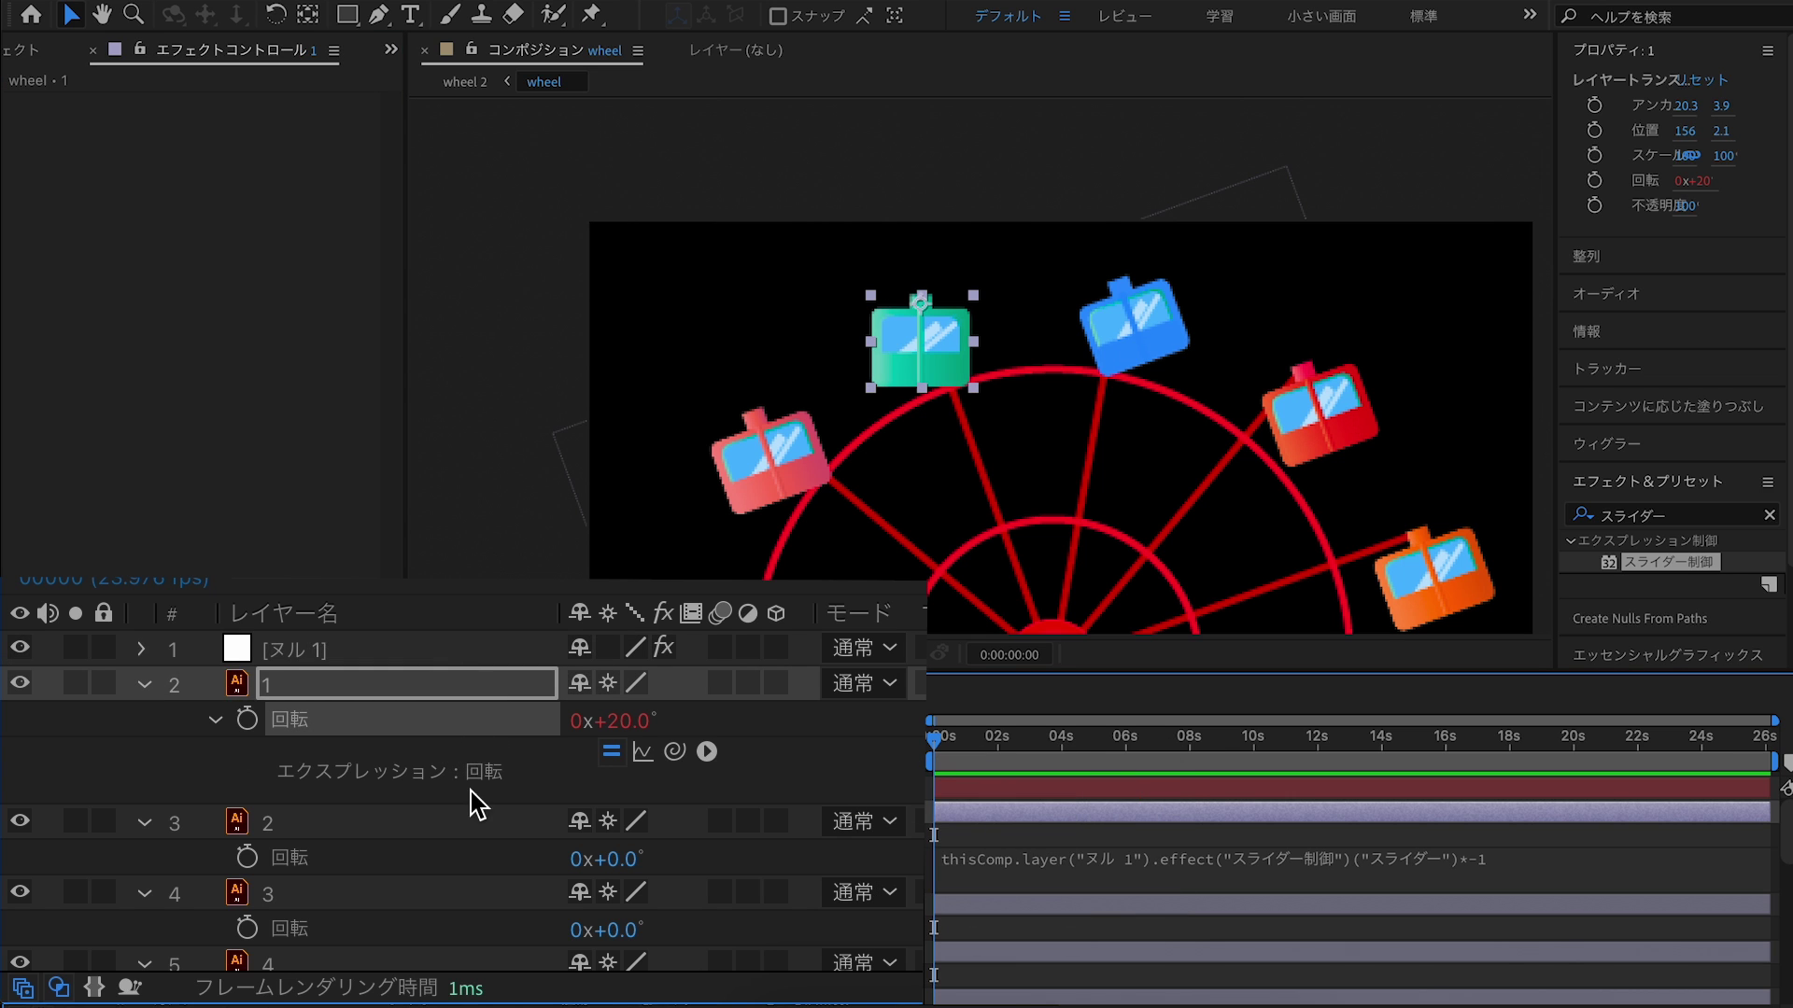
{"action": "left_click", "coordinate": [472, 821]}
{"action": "scroll", "coordinate": [472, 831], "scroll_direction": "down", "scroll_amount": 8}
{"action": "left_click", "coordinate": [435, 826], "text": "shift"}
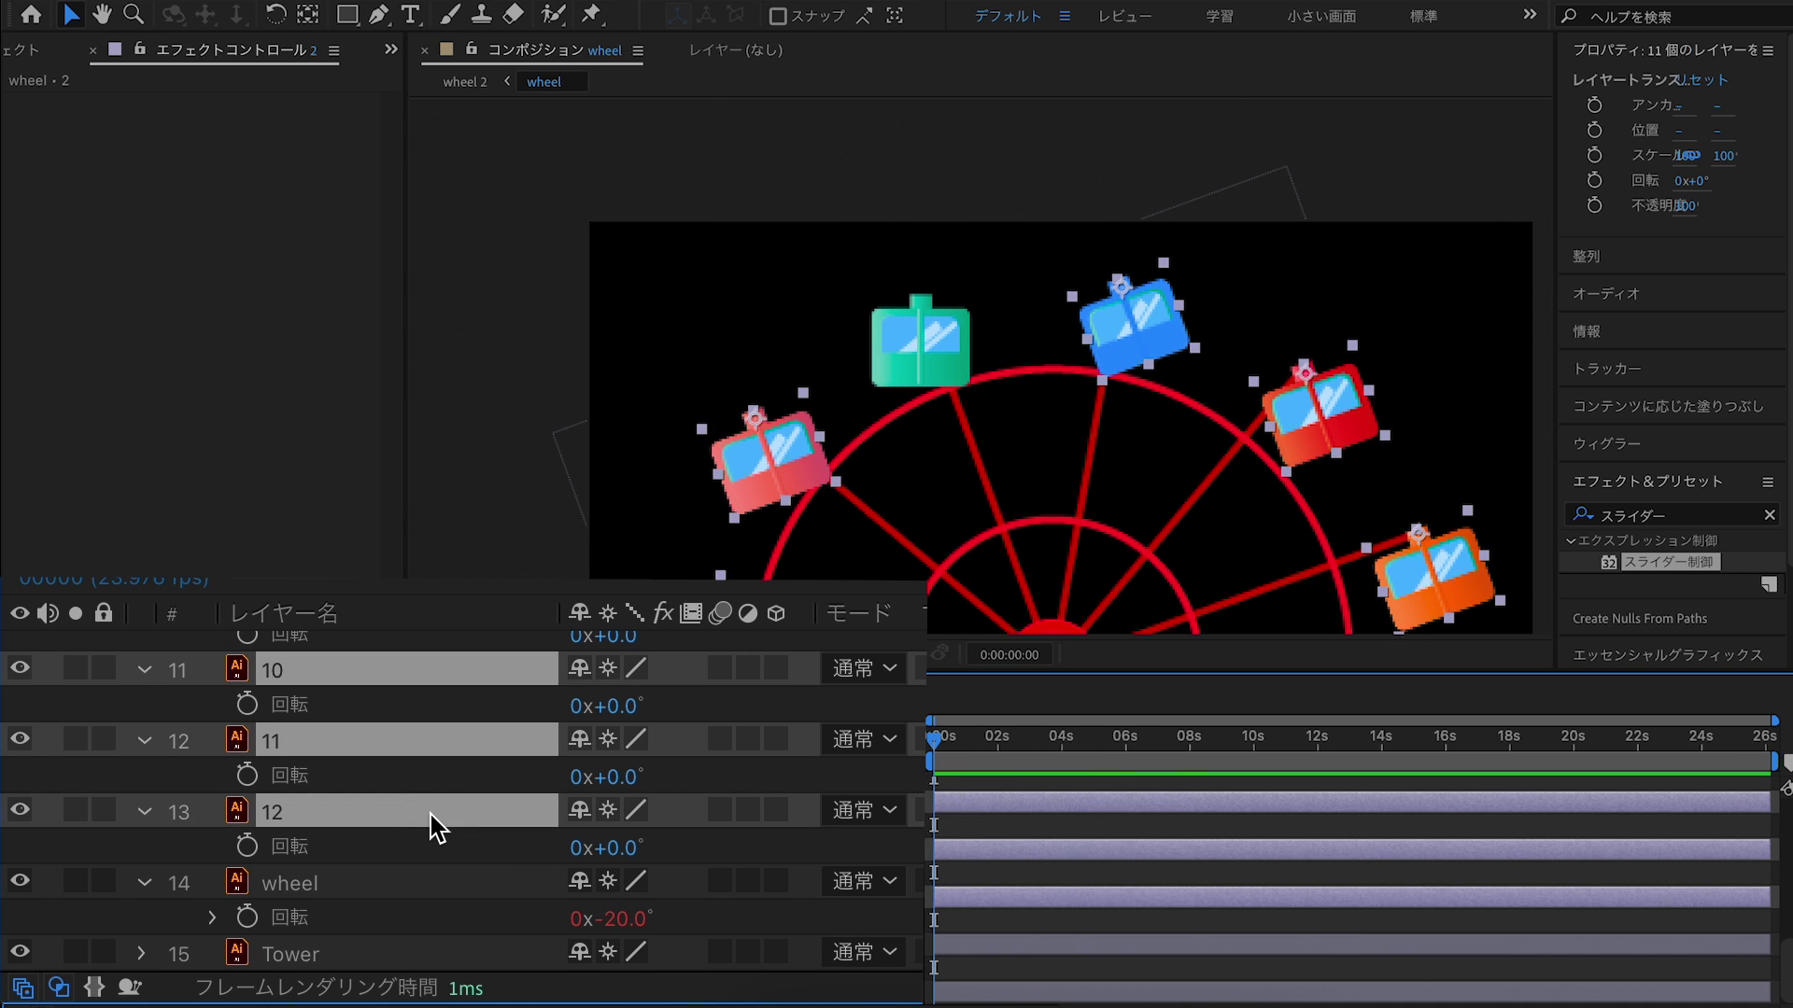
{"action": "key", "text": "ctrl+v"}
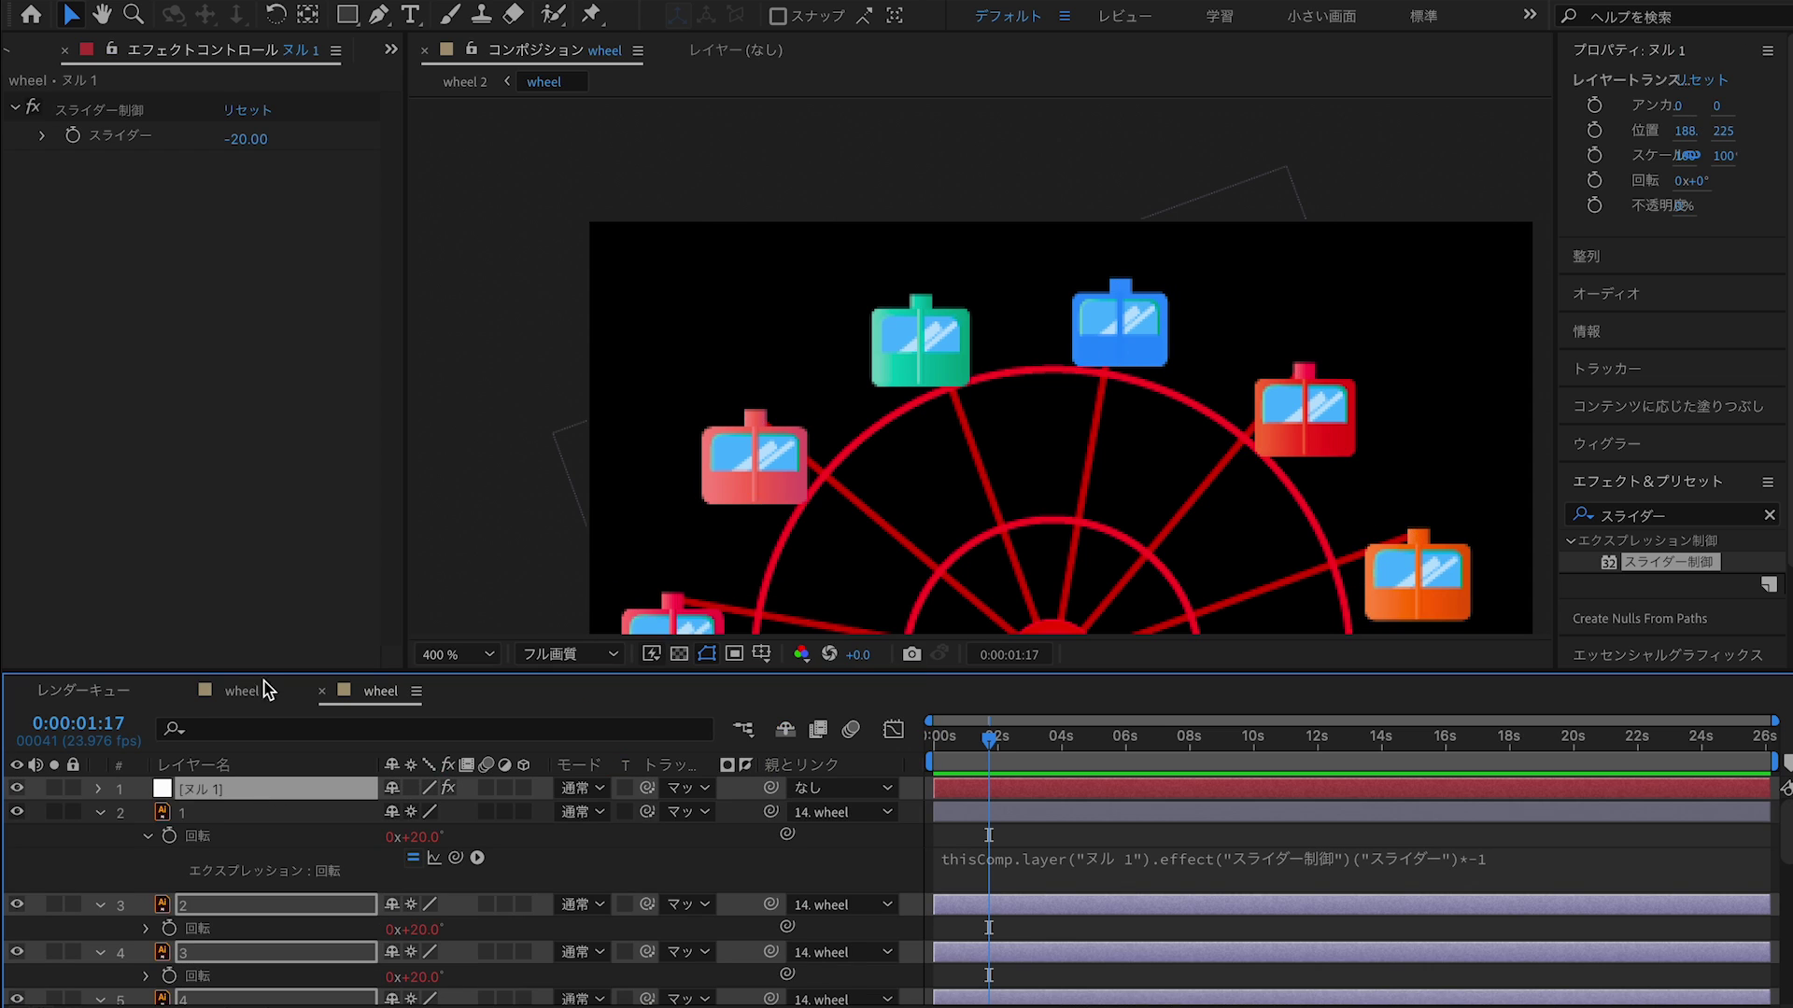
{"action": "left_click_drag", "start_coordinate": [254, 151], "coordinate": [445, 157]}
Fit the viewer and set a starting slider keyframe of 39.00 at 0 s
{"action": "left_click", "coordinate": [486, 654]}
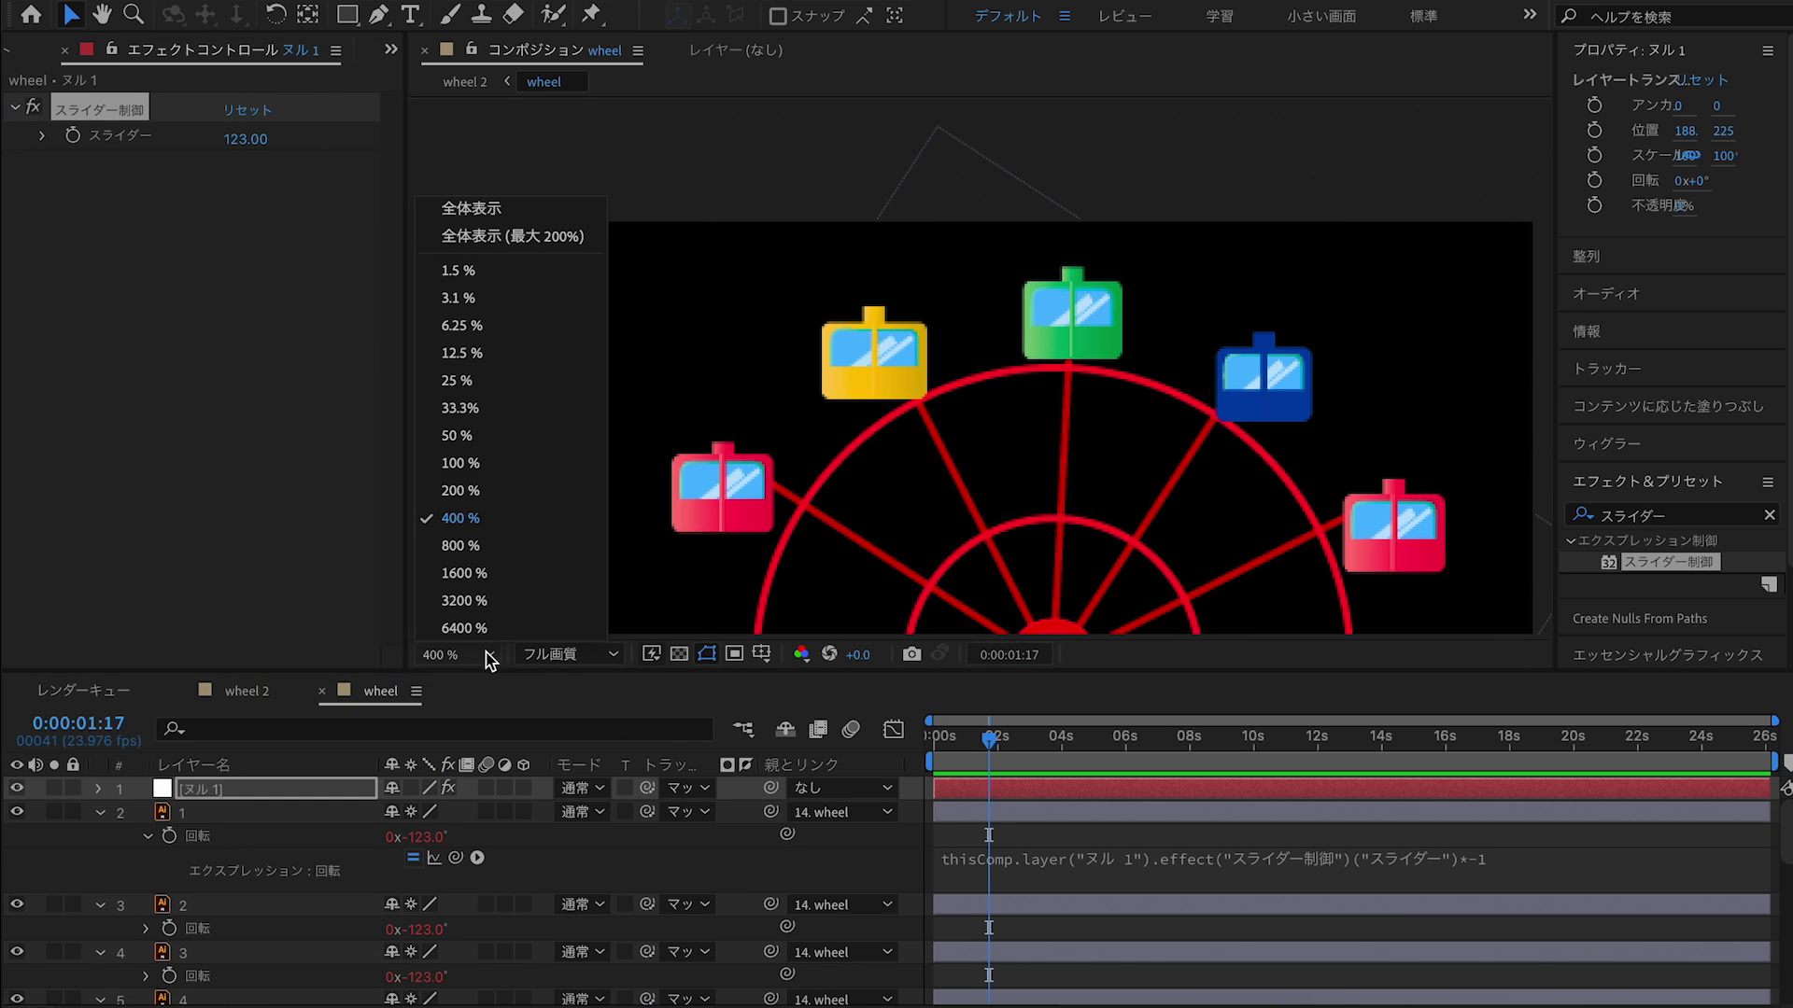
{"action": "left_click", "coordinate": [524, 241]}
{"action": "left_click", "coordinate": [930, 745]}
{"action": "left_click", "coordinate": [74, 140]}
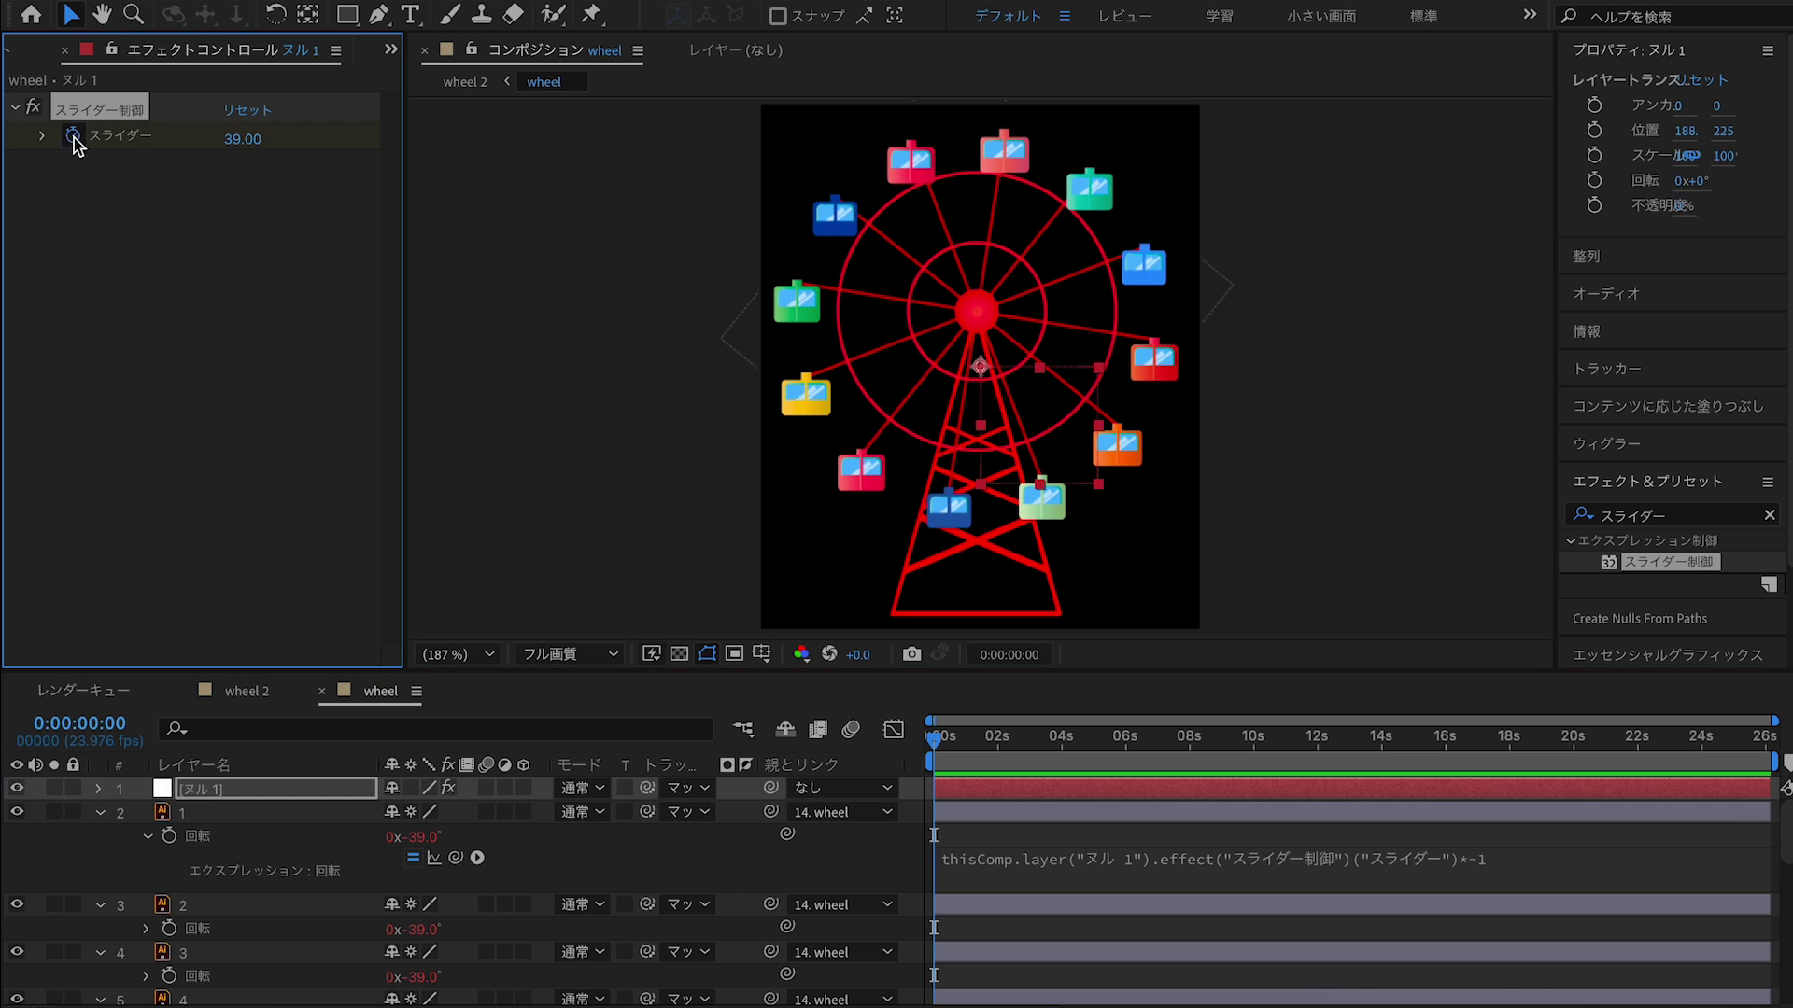
{"action": "key", "text": "u"}
Key the slider to 417.00 at 1 s, lower it at 2 s, then preview
{"action": "scroll", "coordinate": [1023, 838], "scroll_direction": "up", "scroll_amount": 4}
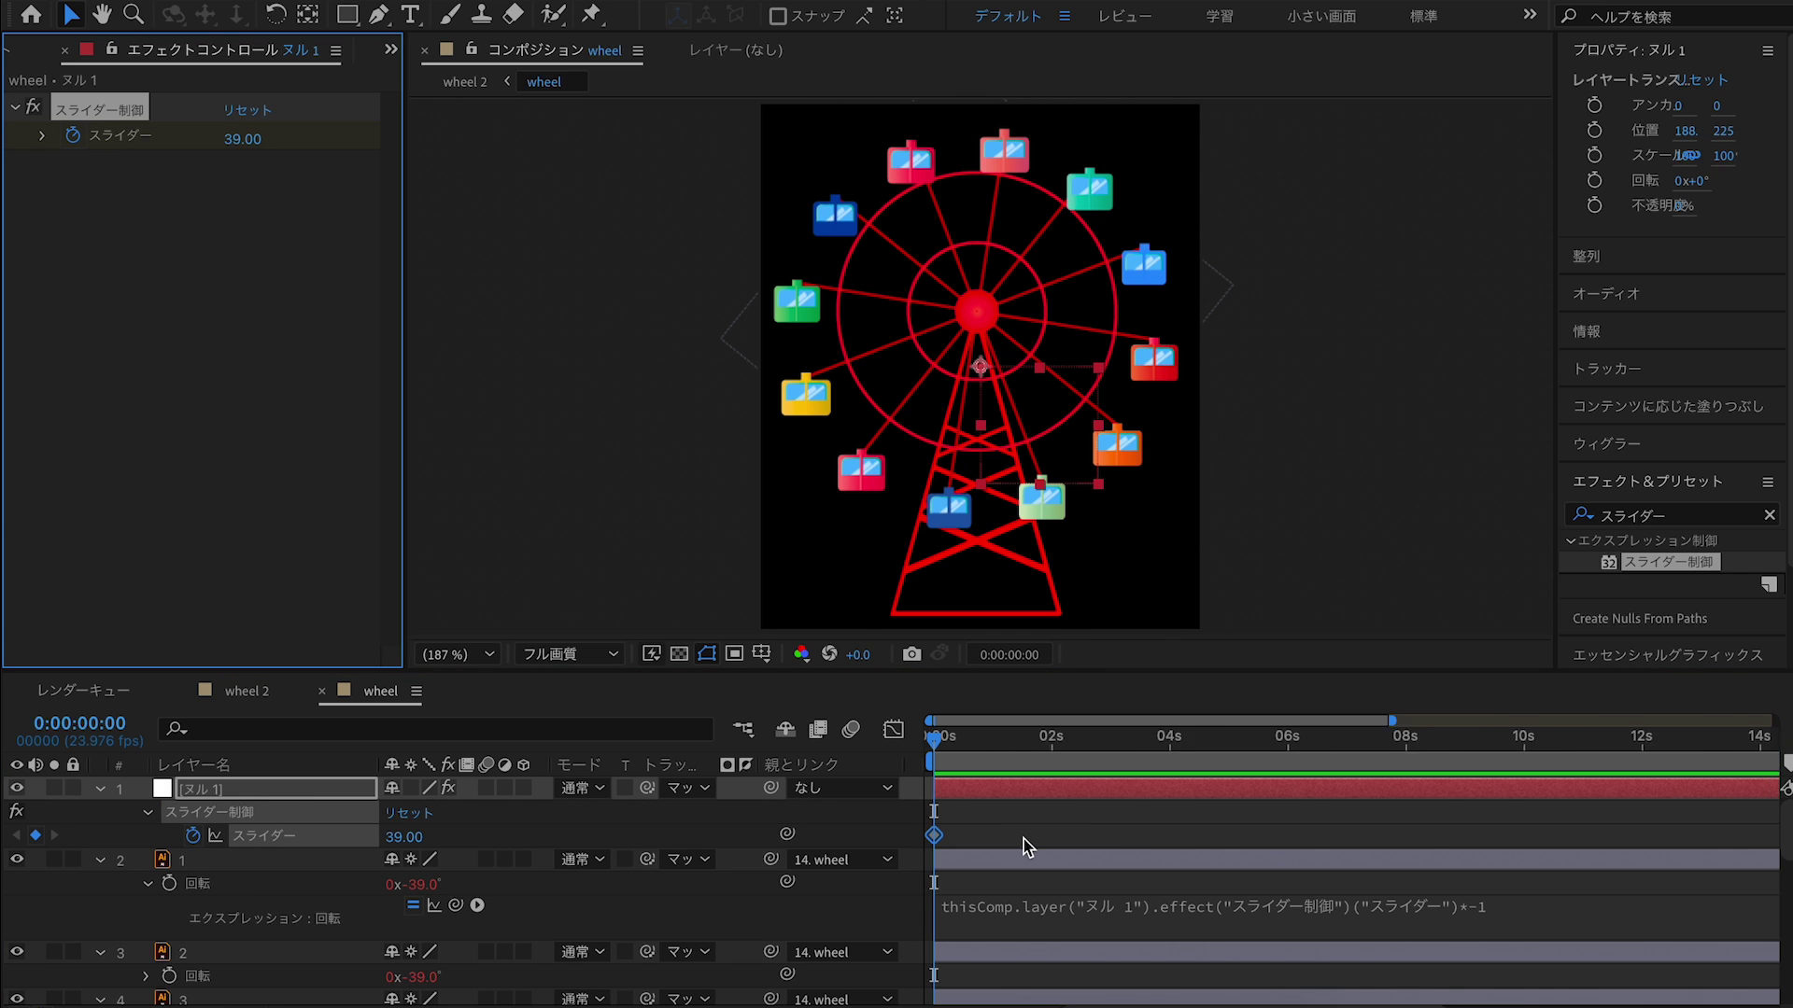
{"action": "left_click", "coordinate": [1013, 758]}
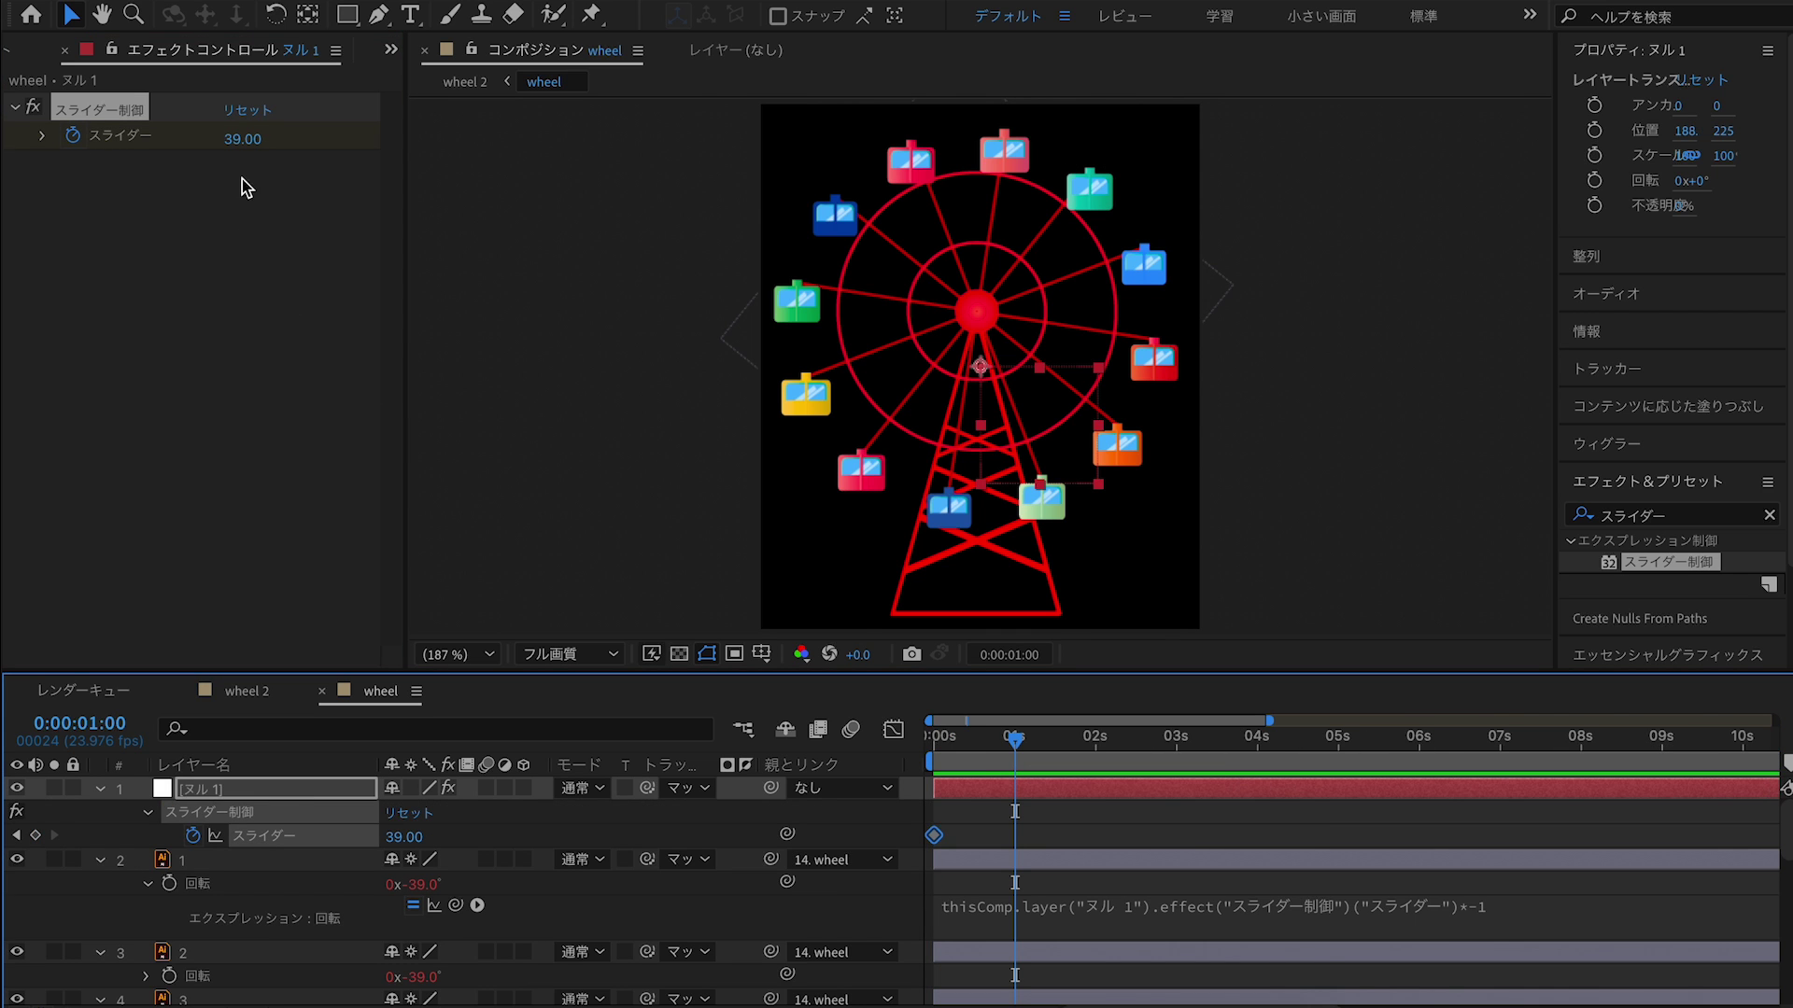
{"action": "left_click_drag", "start_coordinate": [243, 138], "coordinate": [743, 176]}
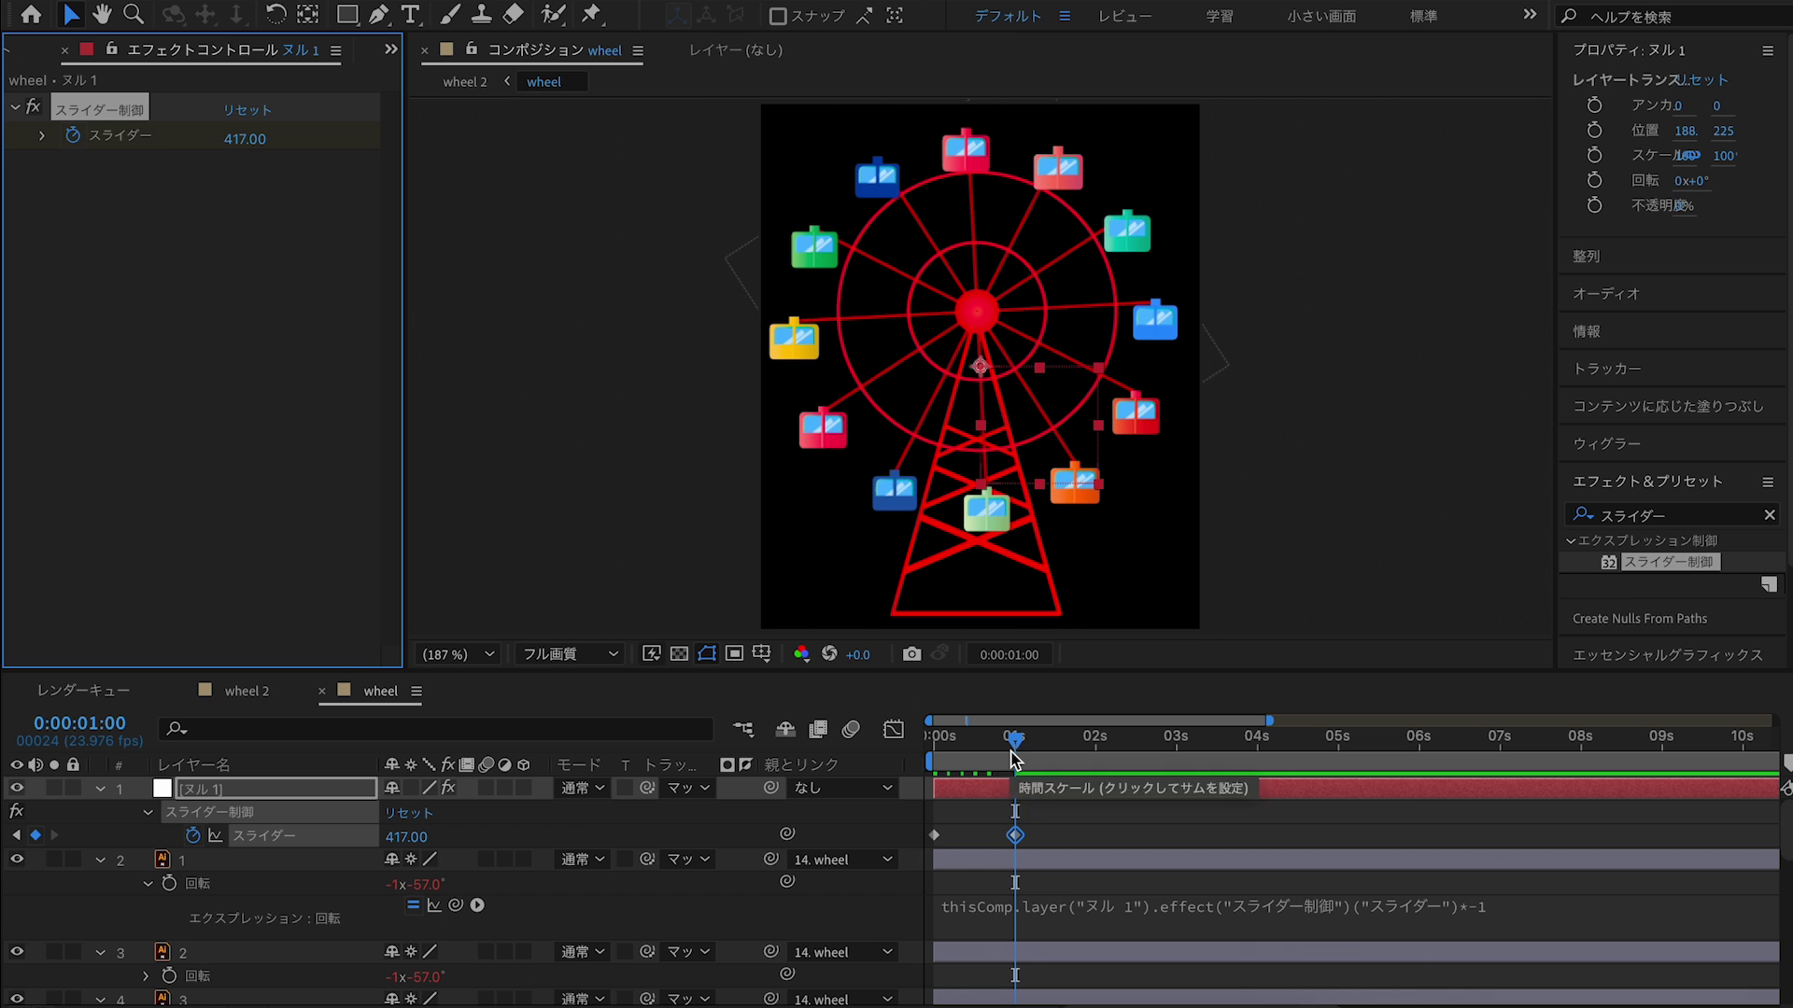
{"action": "left_click", "coordinate": [1096, 738]}
{"action": "left_click_drag", "start_coordinate": [245, 138], "coordinate": [7, 143]}
{"action": "key", "text": "space"}
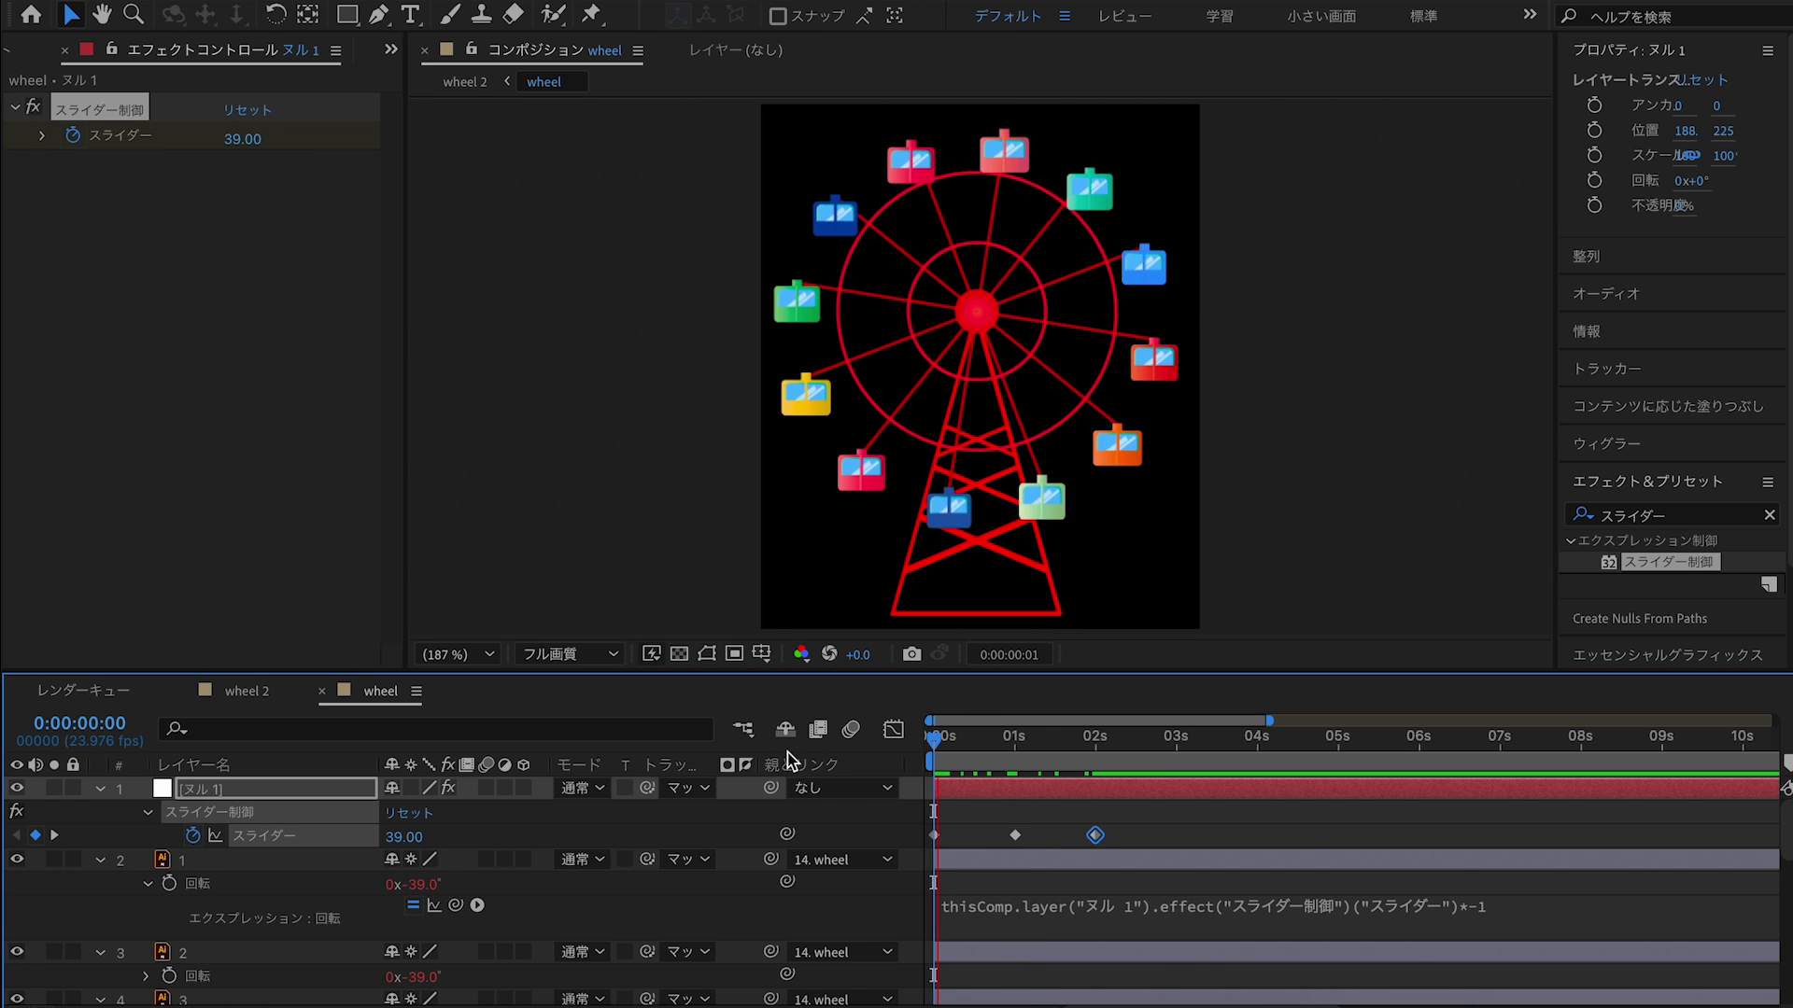